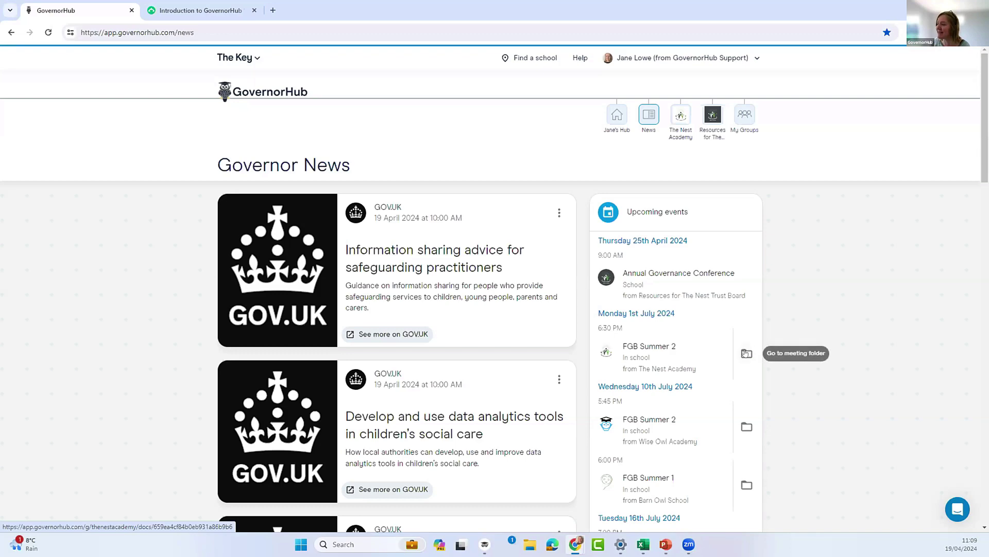
scroll(868, 224, down, 3)
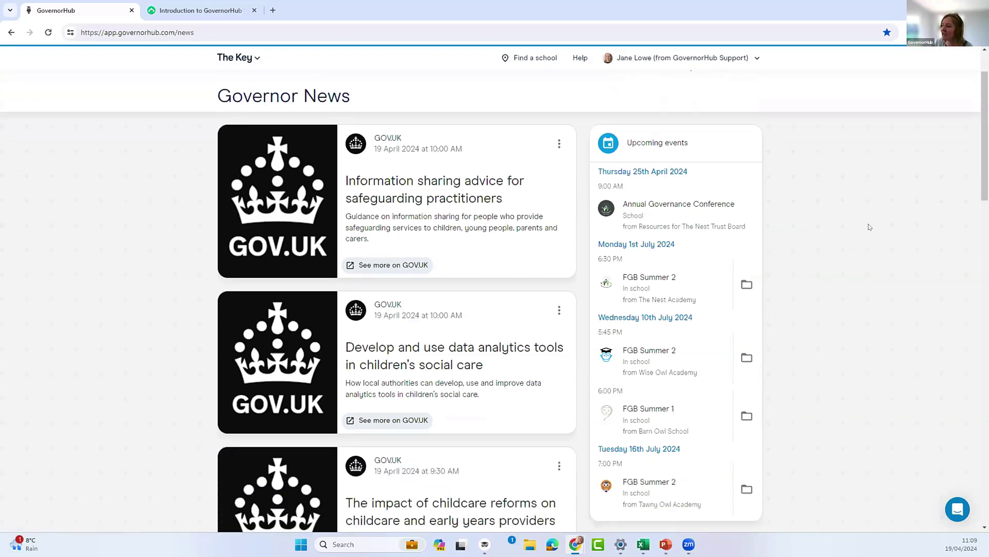
scroll(868, 223, up, 3)
scroll(870, 225, down, 3)
scroll(868, 223, up, 2)
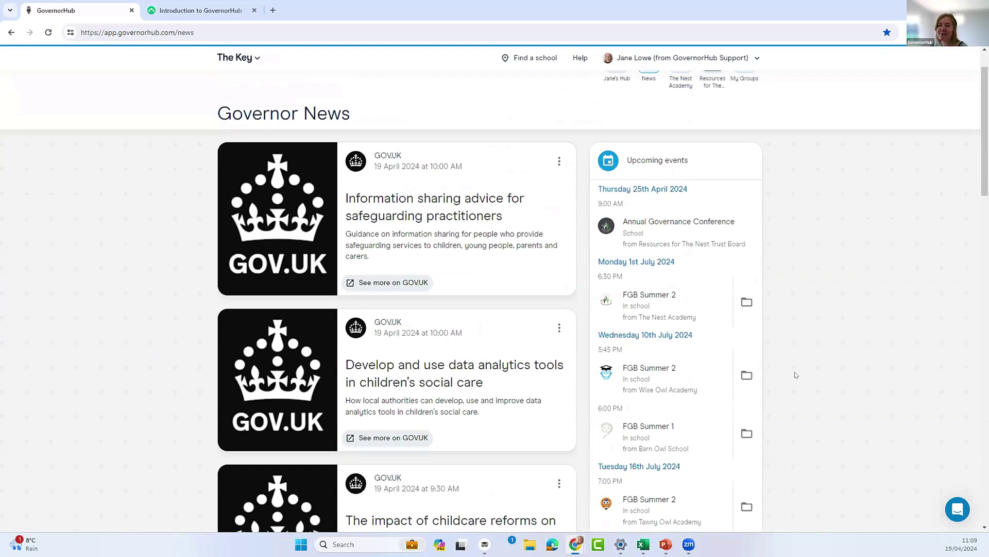
scroll(852, 369, up, 1)
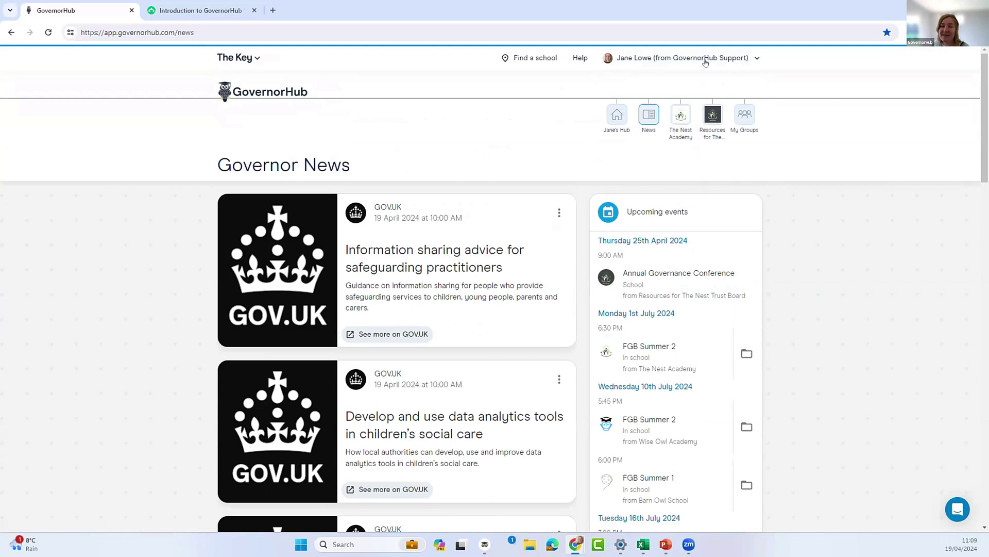
Open your own user profile and view the editable basic details without changing them.
click(647, 58)
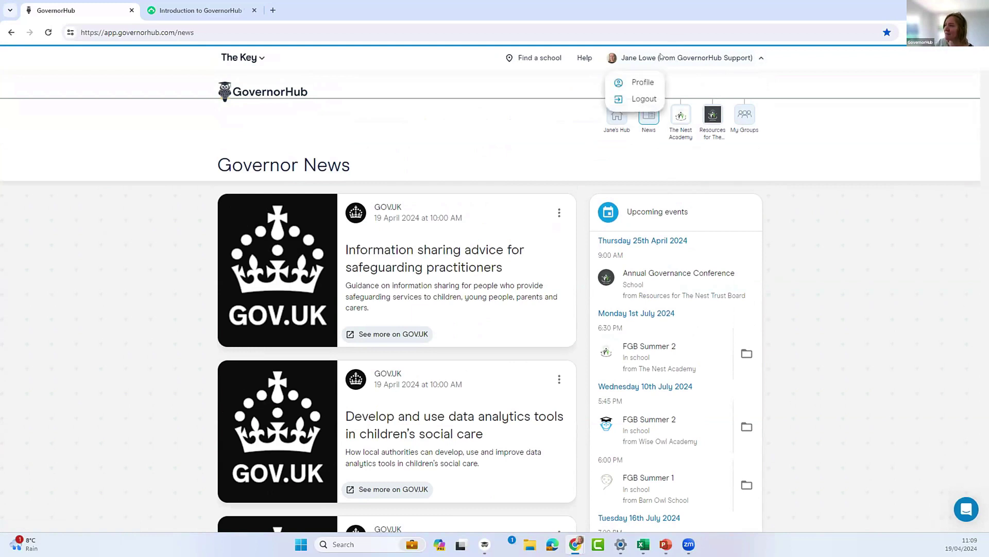
click(639, 82)
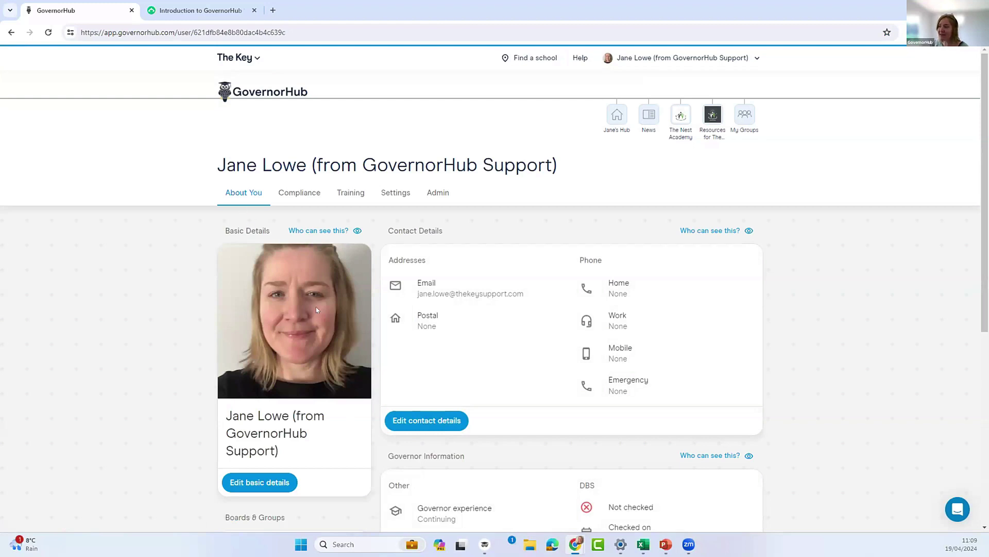
scroll(274, 341, down, 1)
click(264, 431)
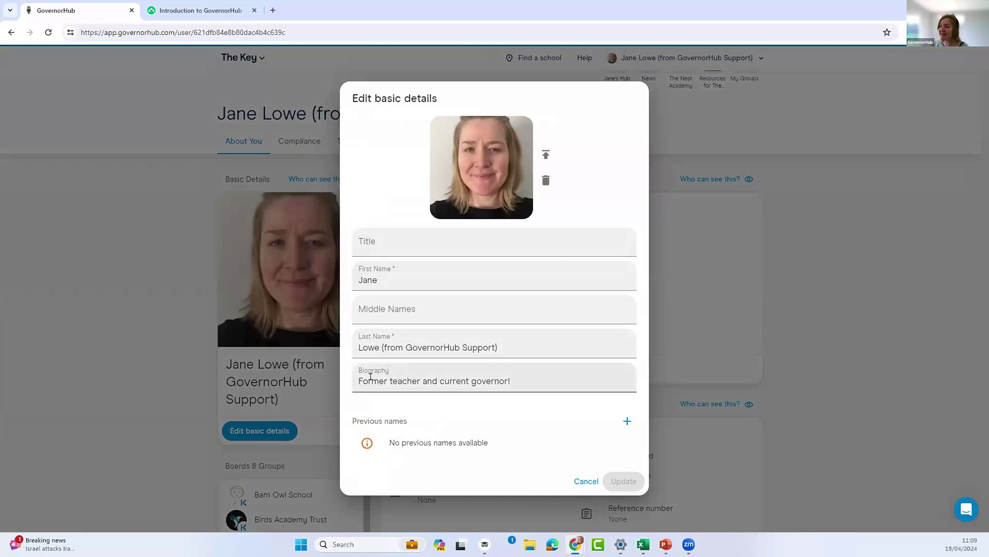
click(583, 482)
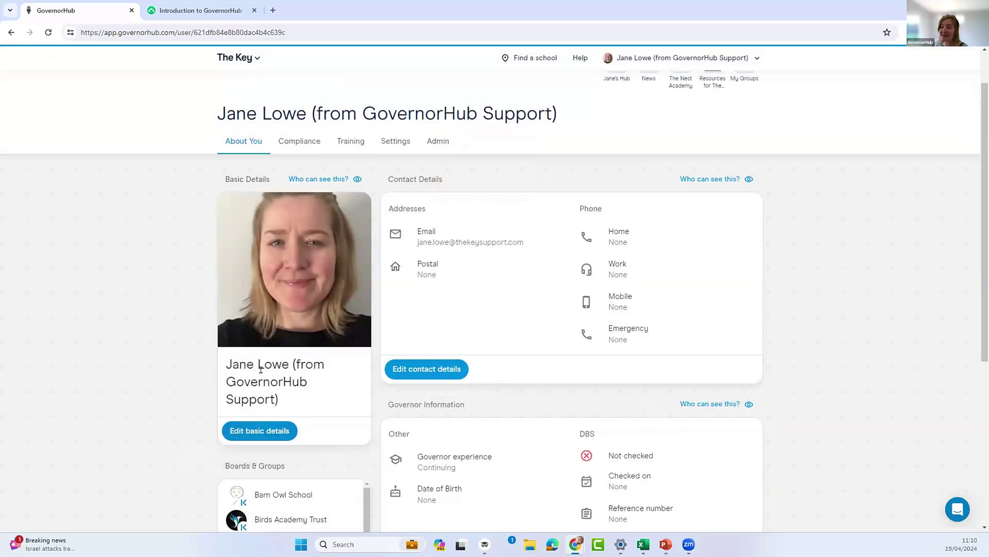
scroll(469, 301, up, 1)
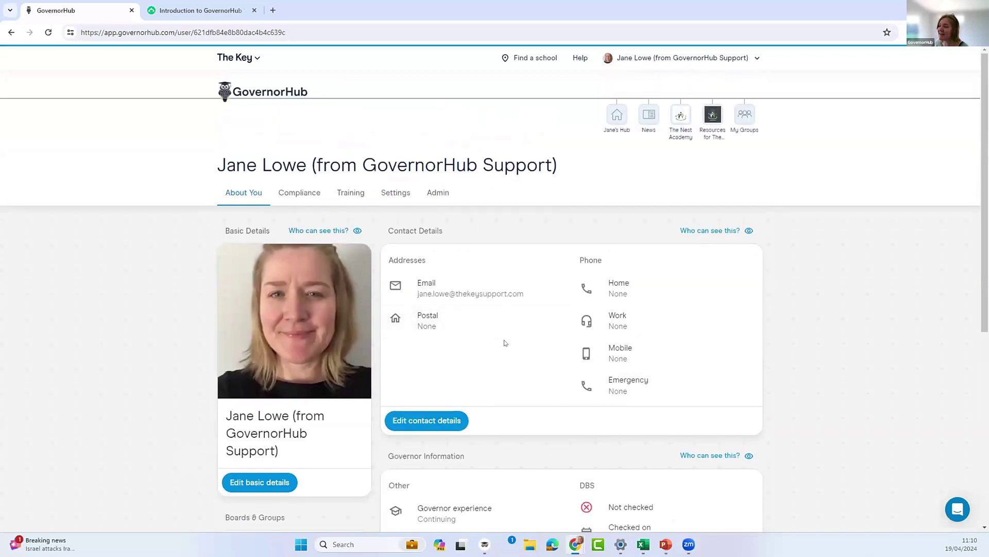
Review the contact details, governor information and personal information sections of the profile.
scroll(505, 341, down, 2)
scroll(506, 335, down, 4)
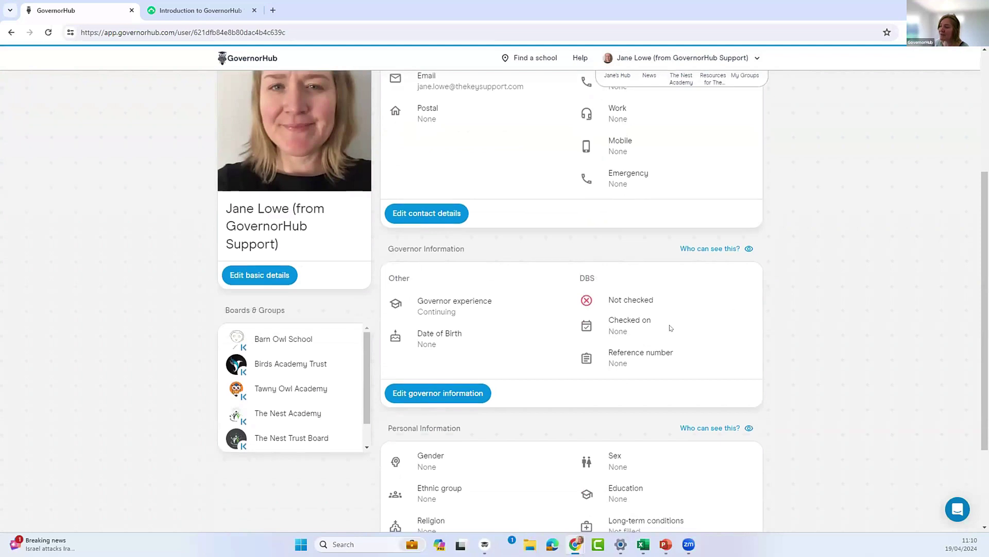
scroll(567, 335, down, 1)
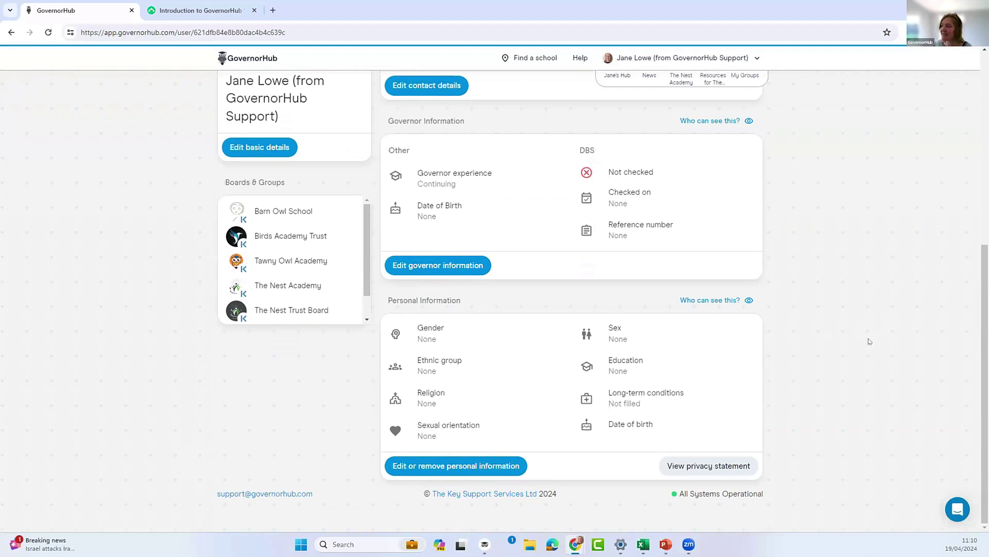
scroll(872, 341, up, 5)
scroll(874, 342, up, 2)
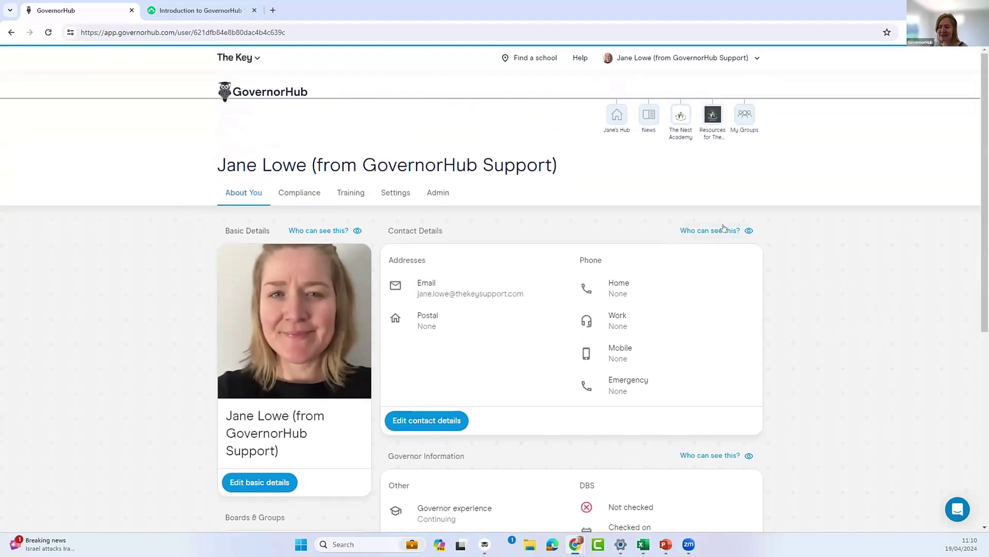
Show who can see the profile's contact details and who can see its personal information.
click(738, 229)
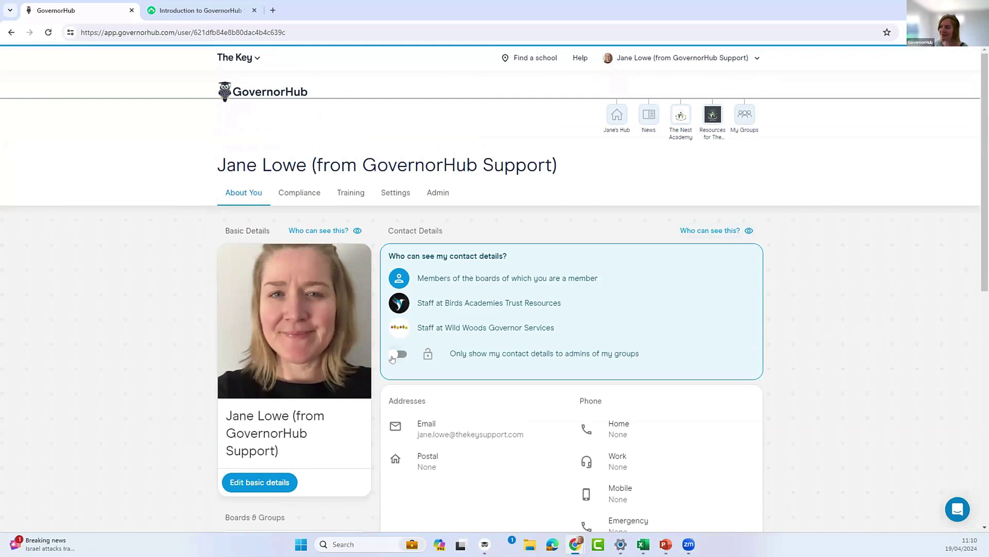
scroll(853, 328, down, 5)
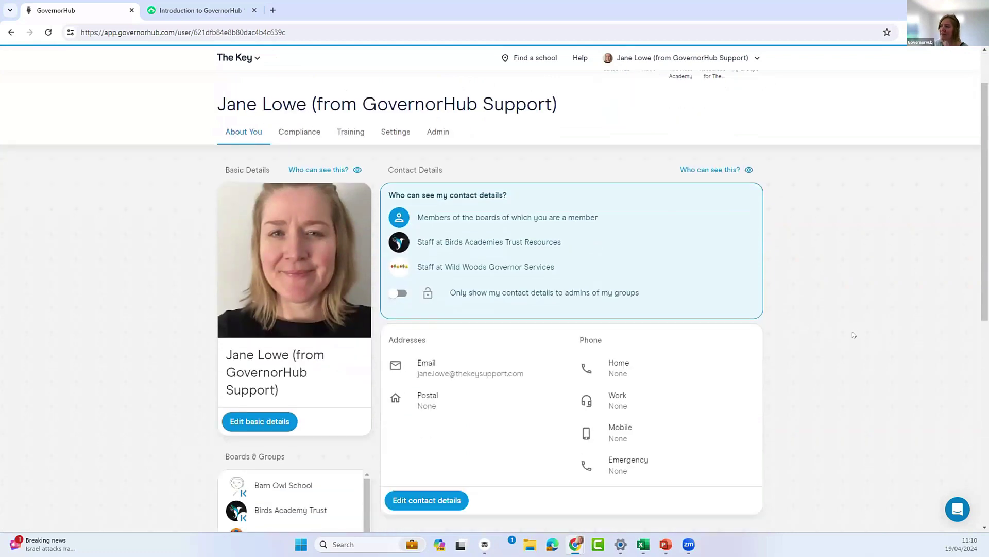
scroll(869, 295, down, 4)
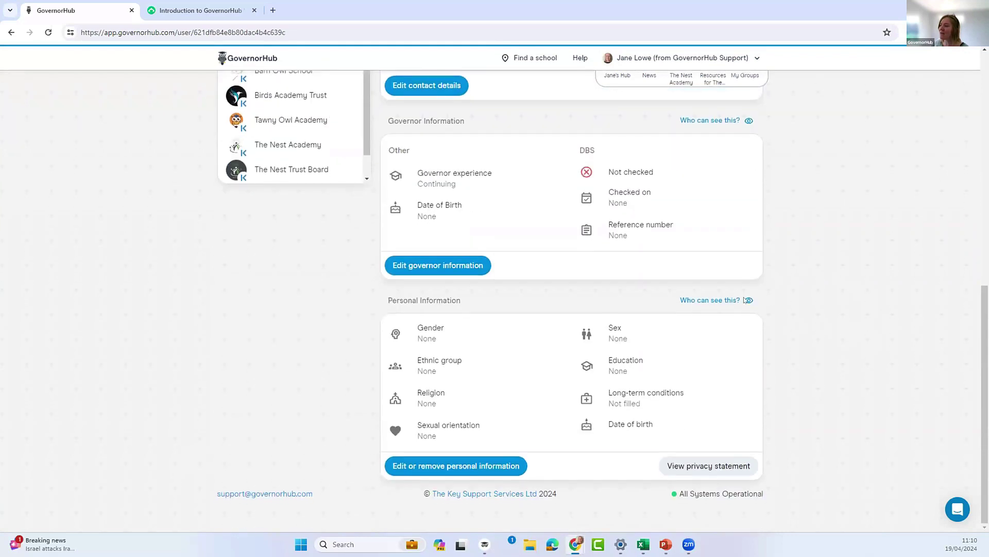
click(732, 301)
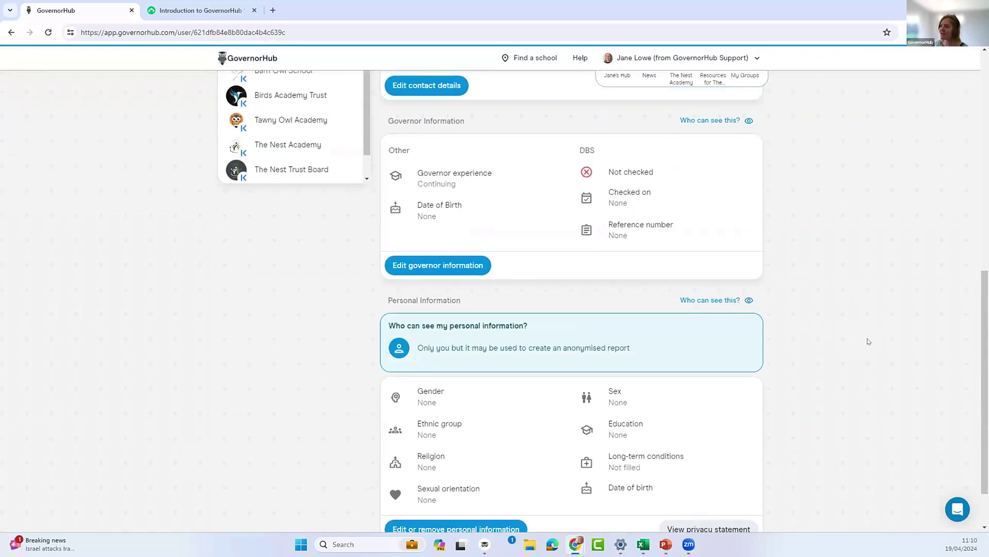
scroll(893, 345, down, 2)
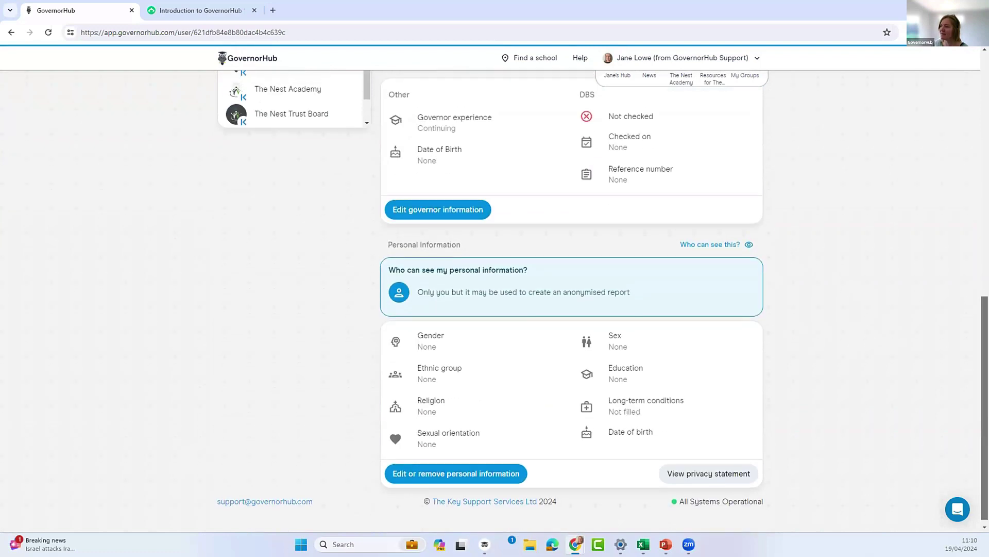
Open the profile's compliance records, expand the declared interests and check when they were last confirmed.
scroll(893, 344, up, 10)
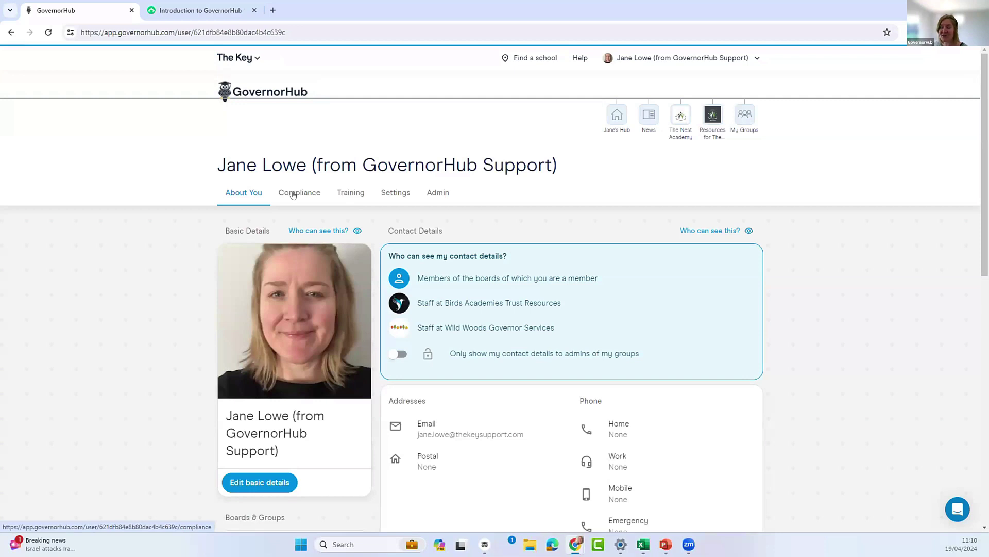
click(294, 195)
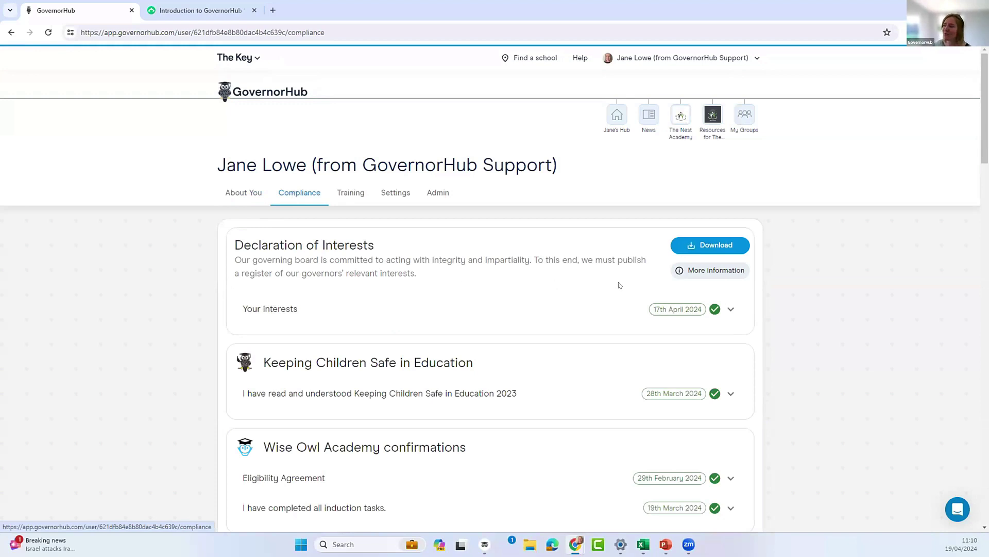
click(730, 309)
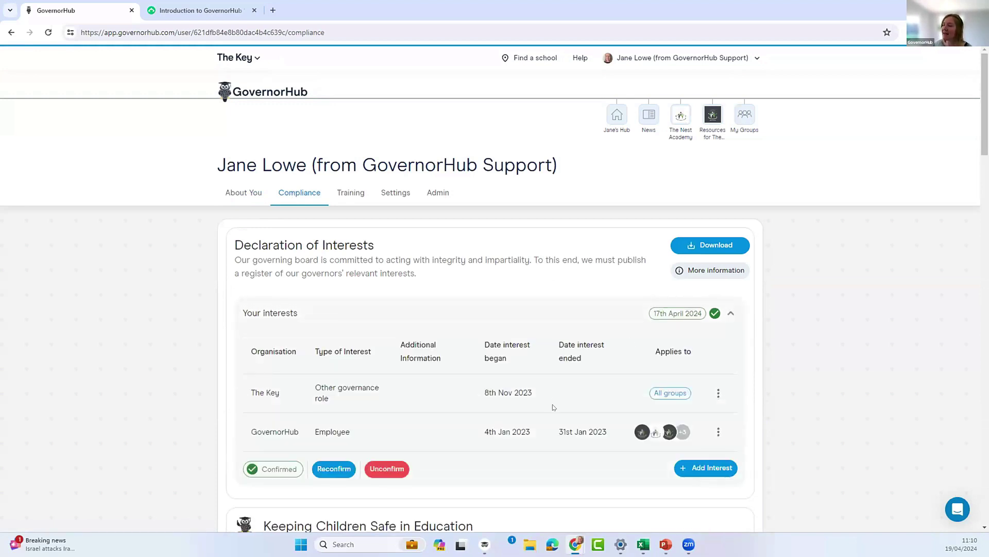
scroll(552, 406, down, 2)
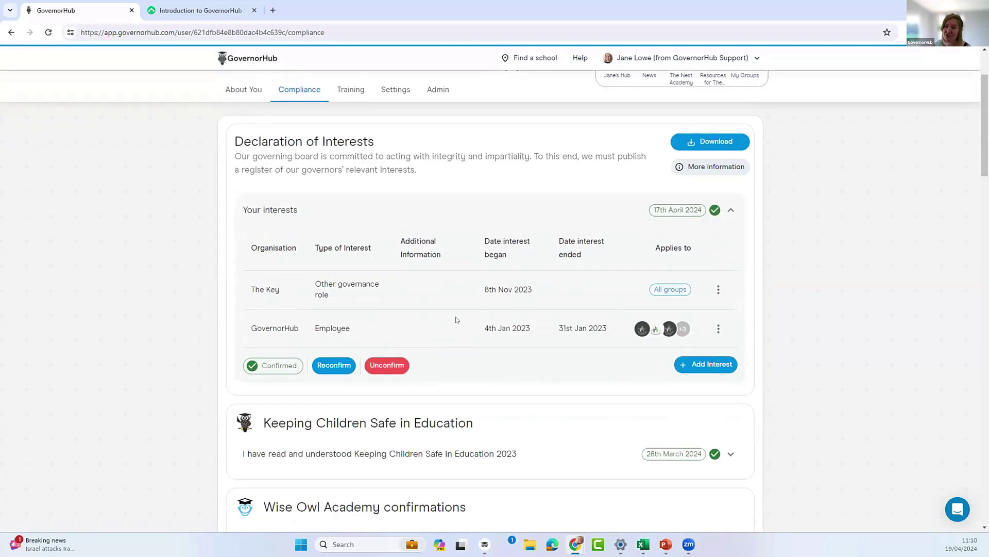
mouse_move(268, 367)
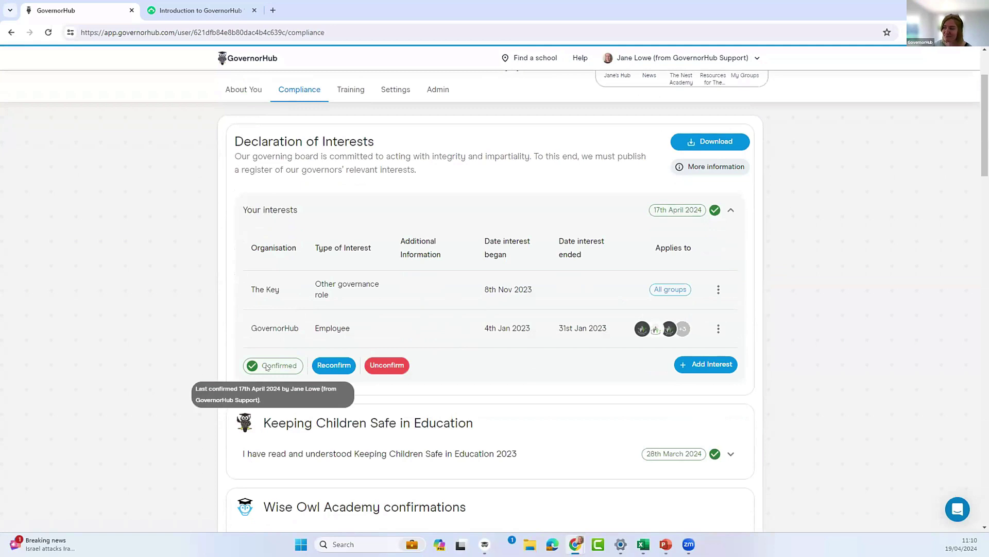
Start a new interest in the Declaration of Interests and set its type to Business or finance interests.
click(699, 366)
click(382, 135)
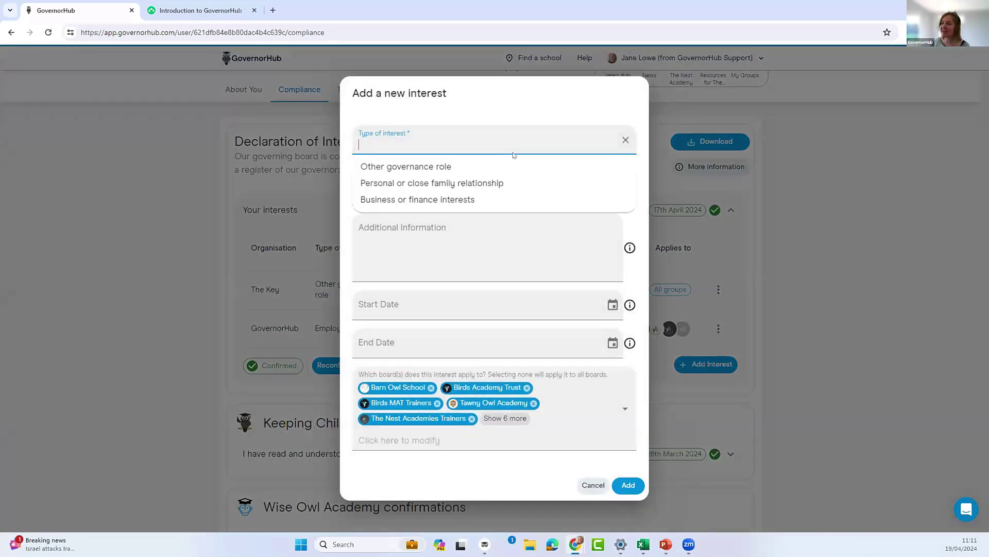
click(487, 165)
click(475, 138)
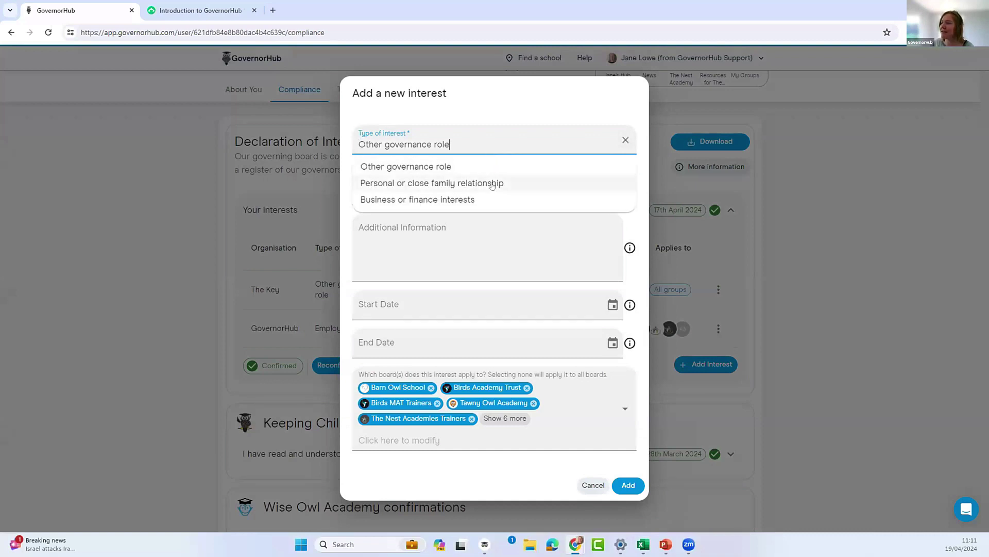
click(473, 201)
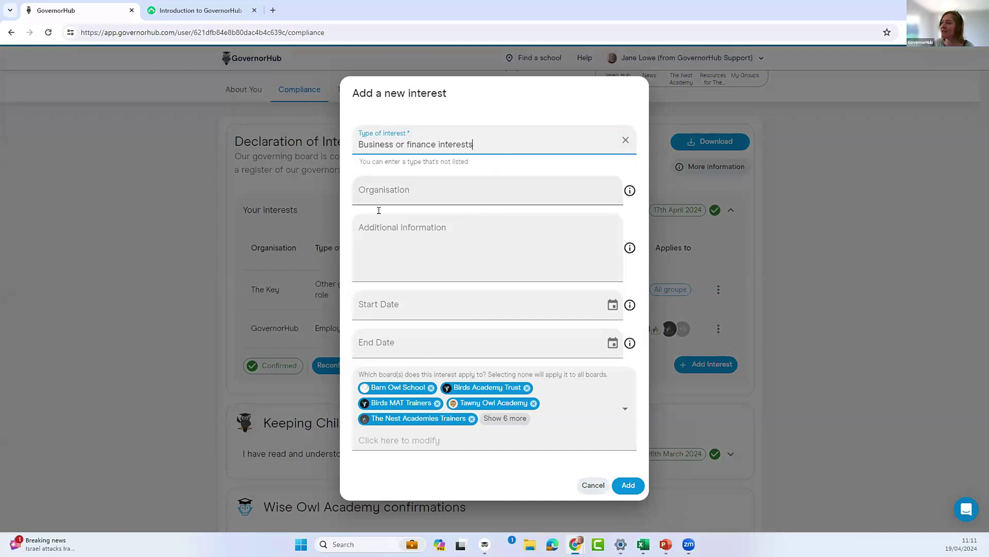
Enter Carpet Company as the new interest's organisation and set its start date to 19/04/2024.
click(425, 194)
text(Carpet)
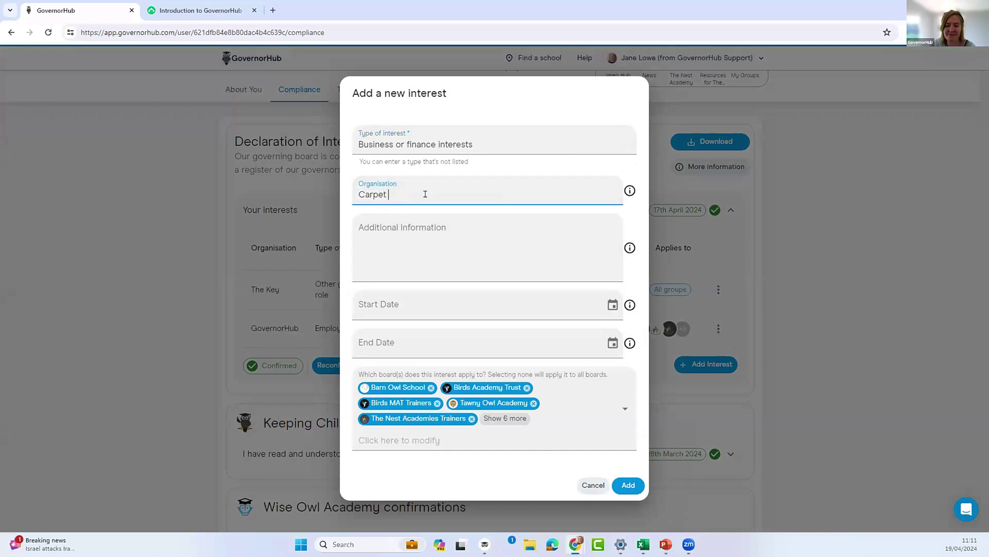
text( Company)
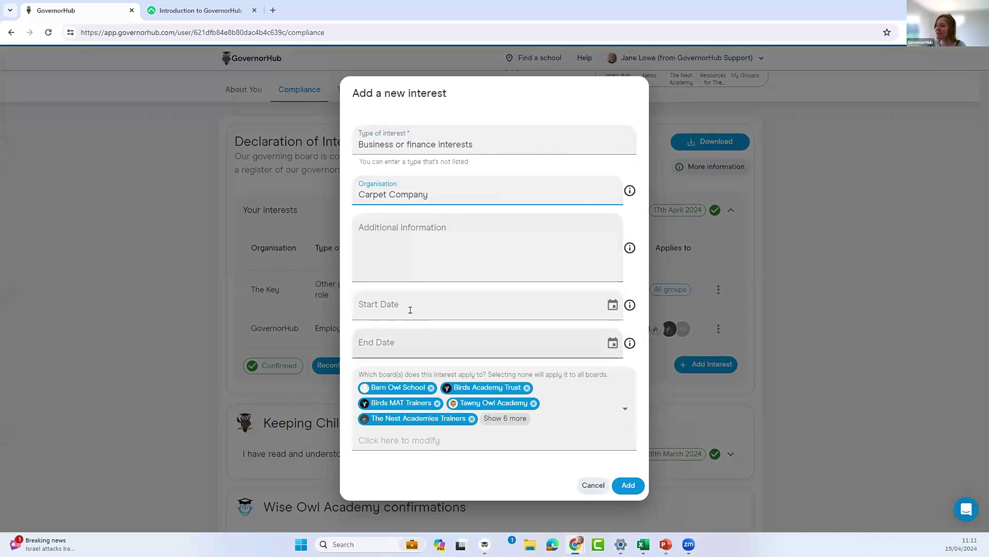
click(612, 305)
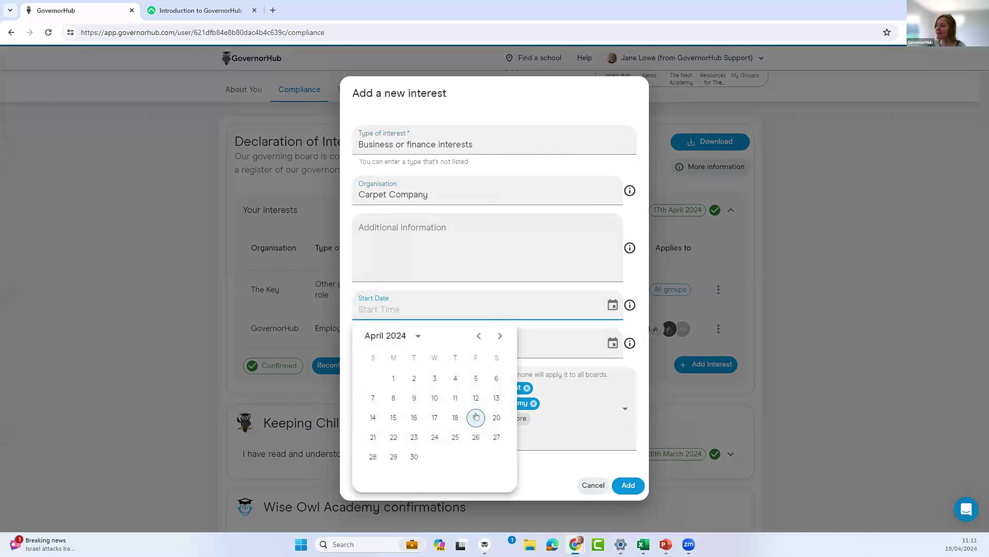
click(475, 417)
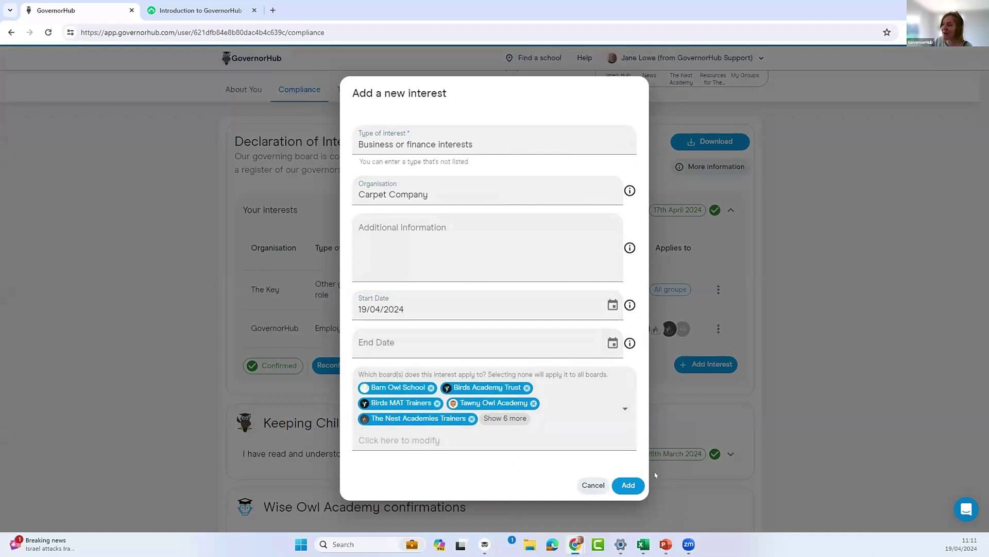
Add the new interest to the declarations and reconfirm them.
click(629, 484)
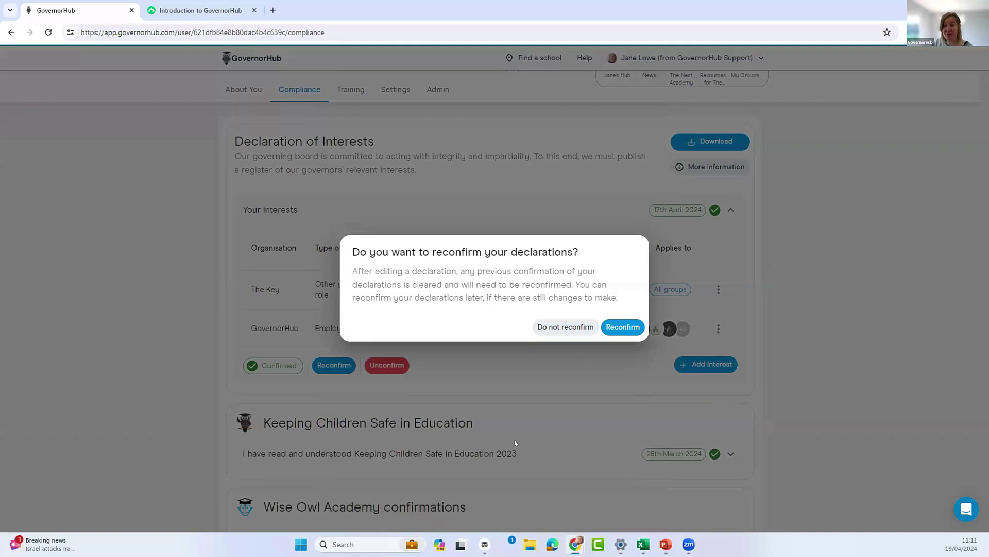
click(622, 327)
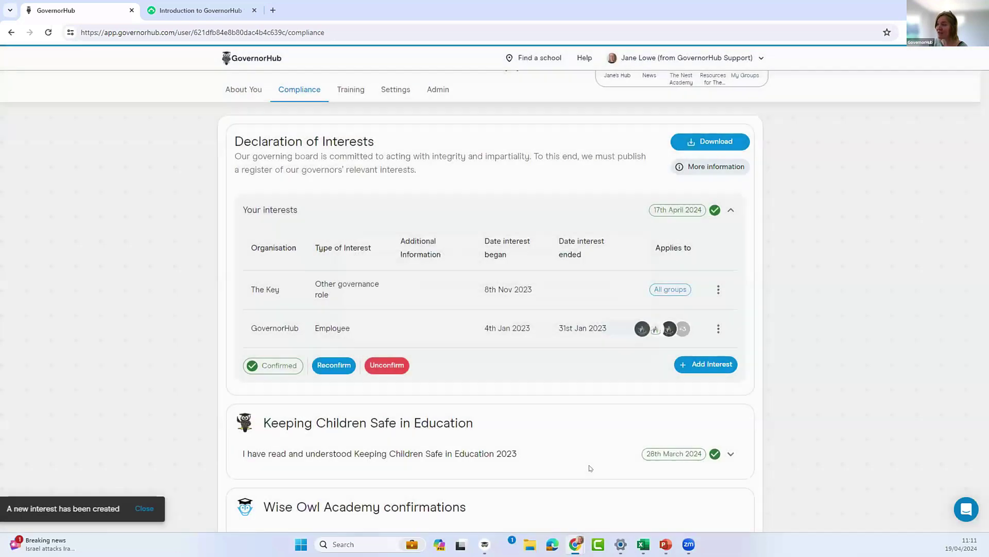
mouse_move(268, 408)
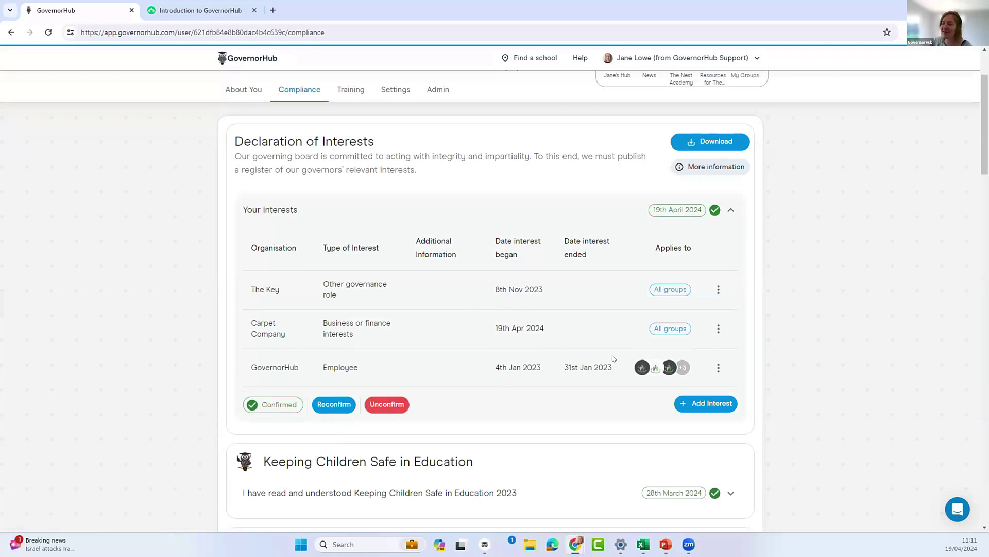
Expand the Keeping Children Safe in Education 2023 confirmation to view its statement and linked document.
scroll(858, 341, up, 3)
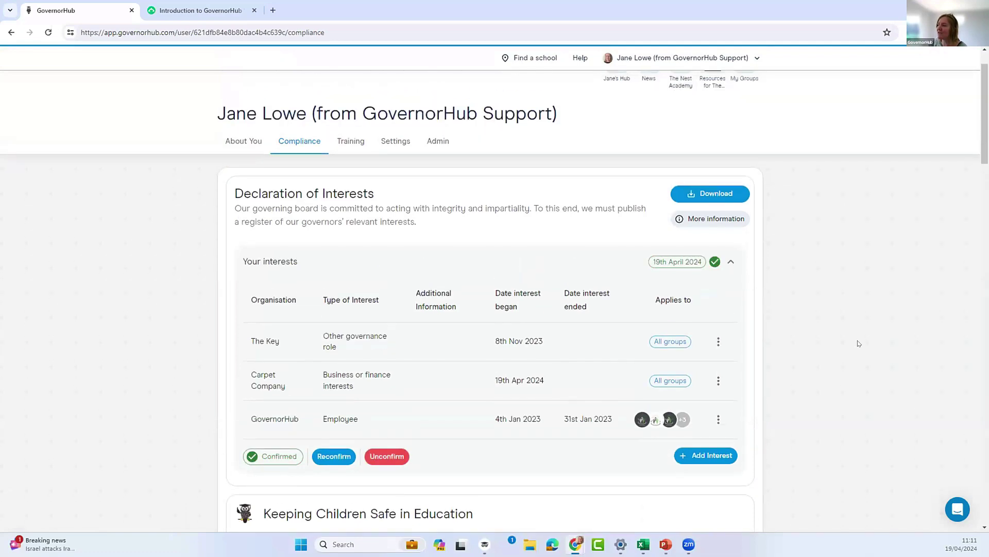
scroll(858, 341, down, 3)
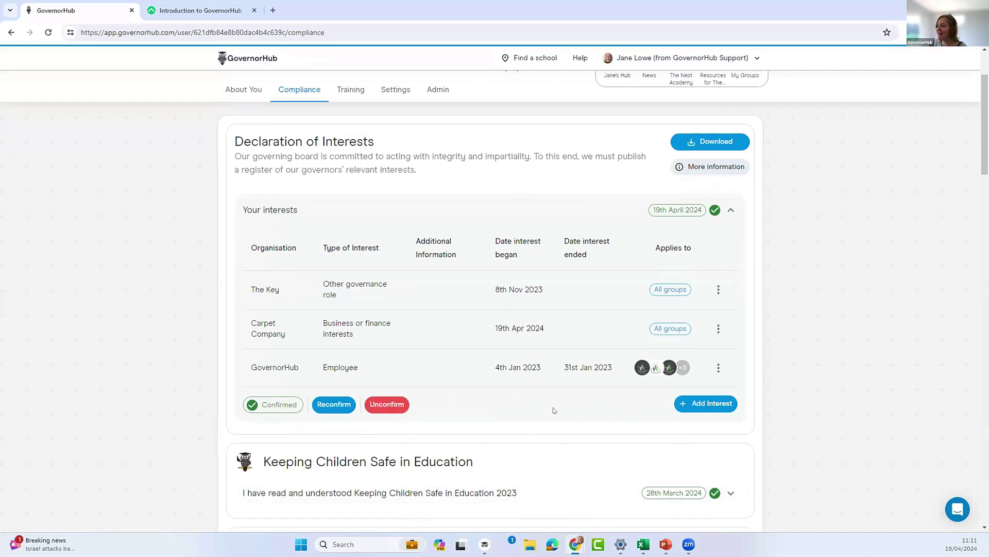
scroll(567, 409, down, 1)
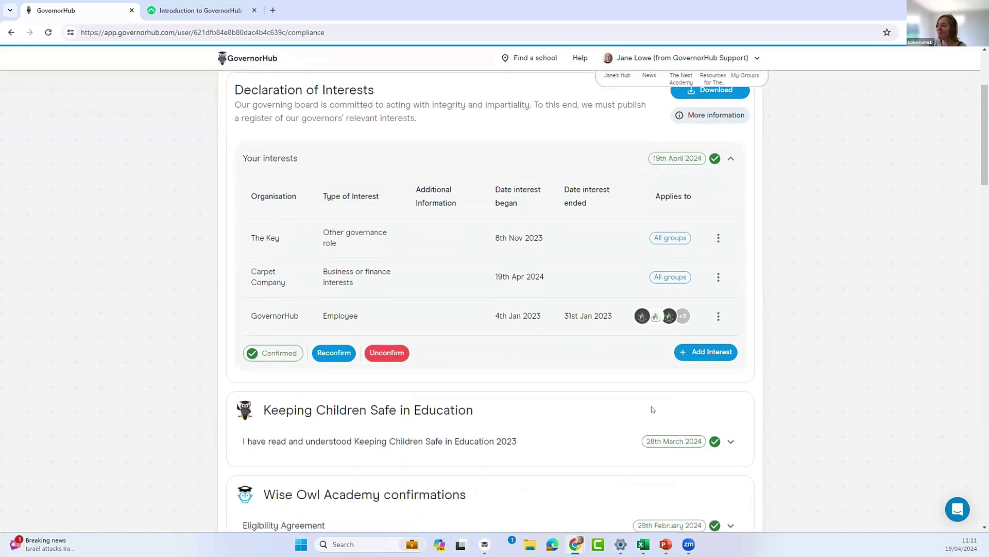
click(732, 442)
scroll(451, 412, down, 1)
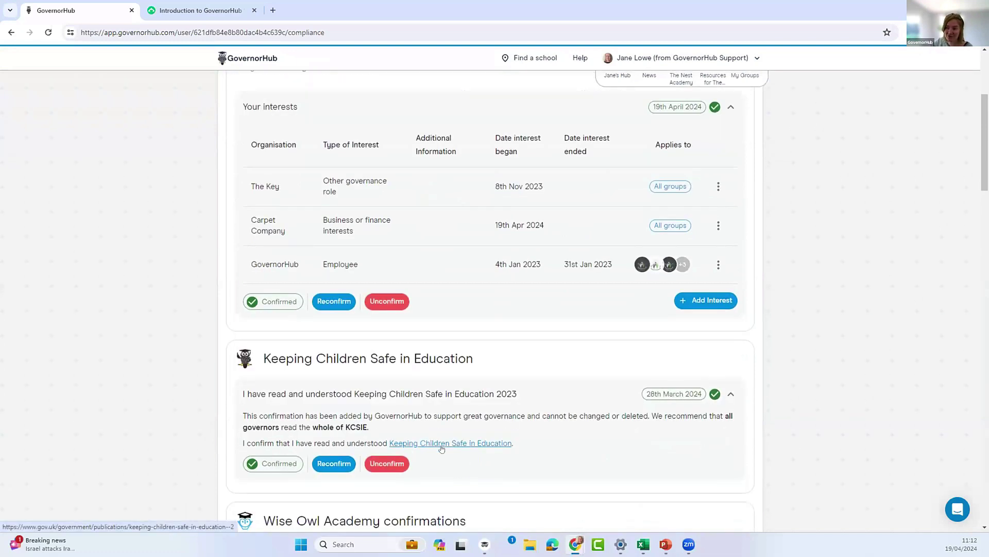
Review the school and trust confirmations and expand Barn Owl School's governing board code of conduct confirmation.
scroll(464, 459, down, 1)
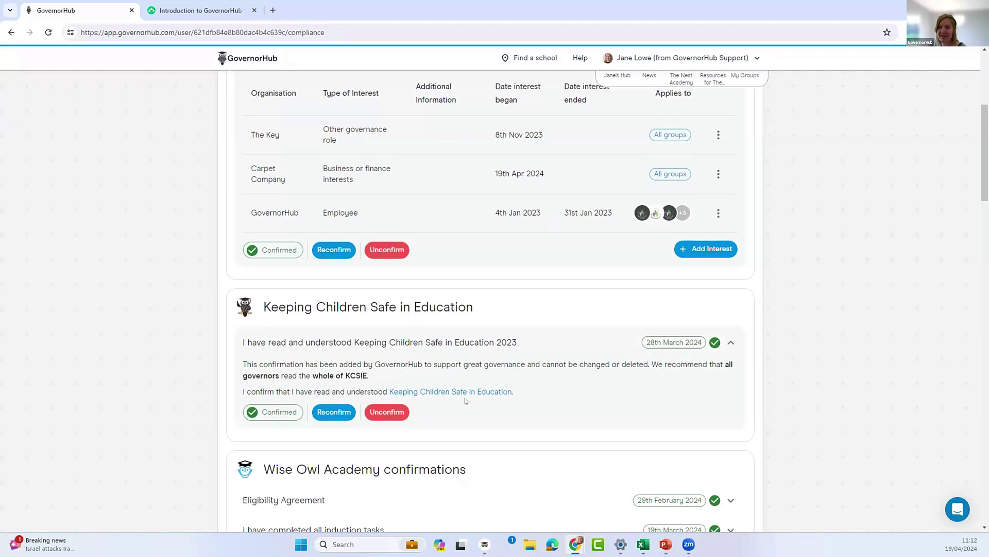
mouse_move(275, 410)
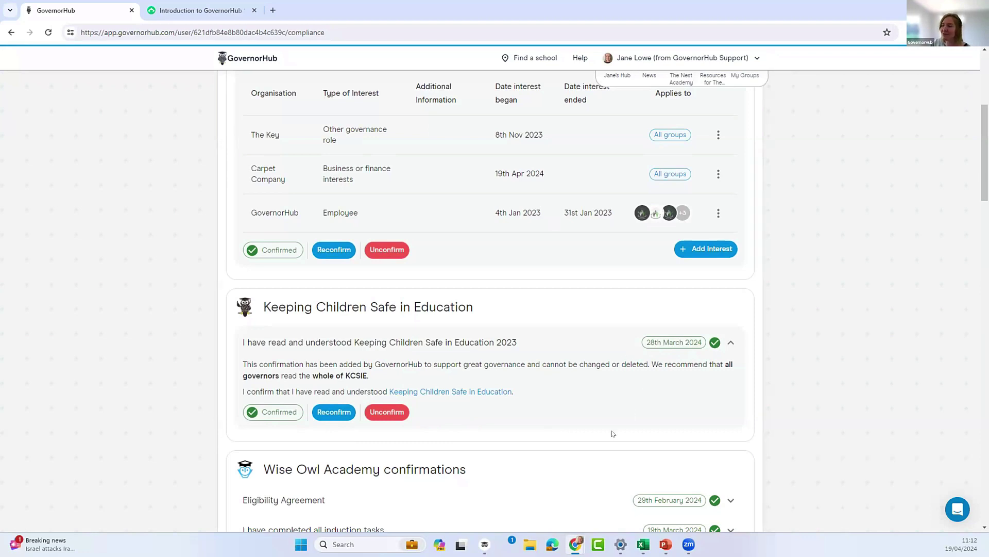
scroll(607, 409, down, 4)
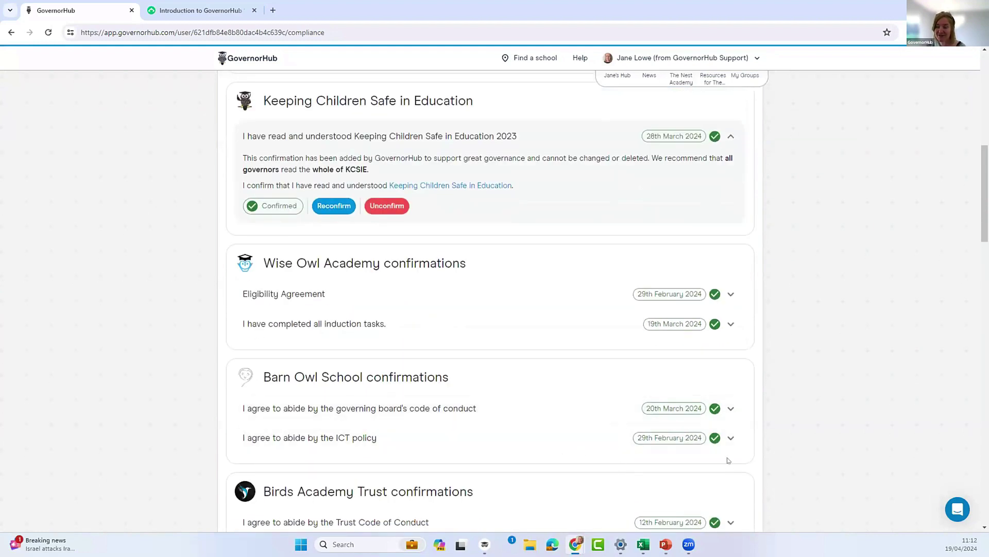
scroll(817, 425, down, 2)
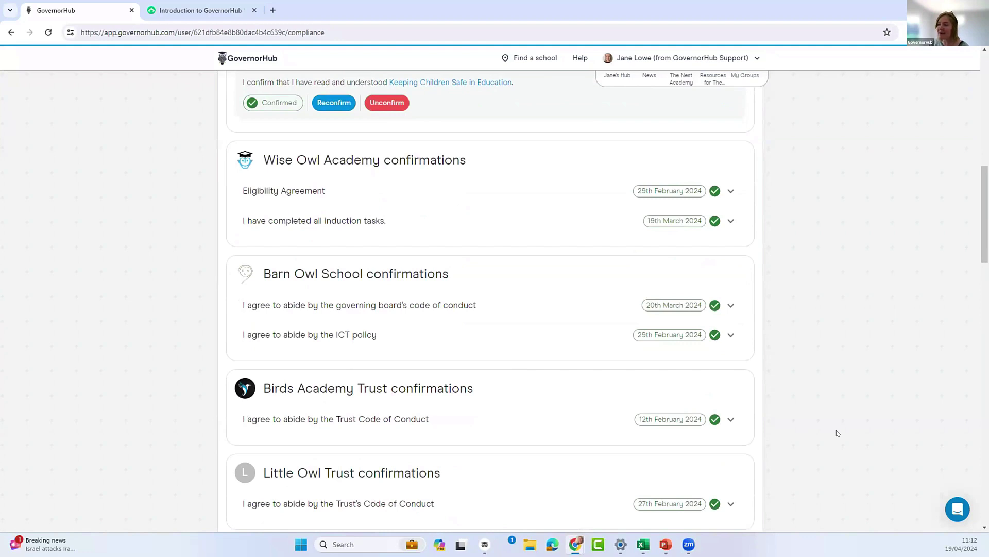
scroll(836, 433, up, 1)
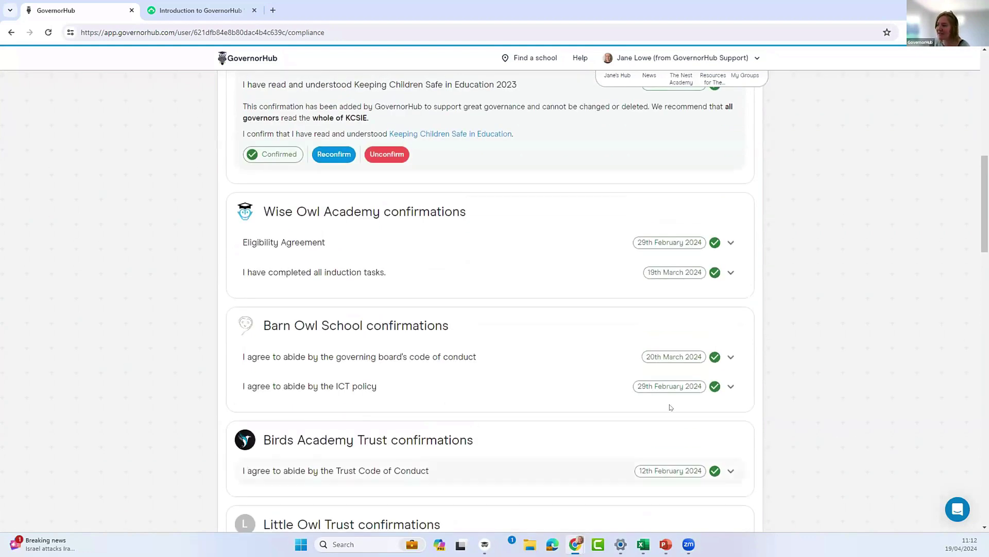
click(731, 356)
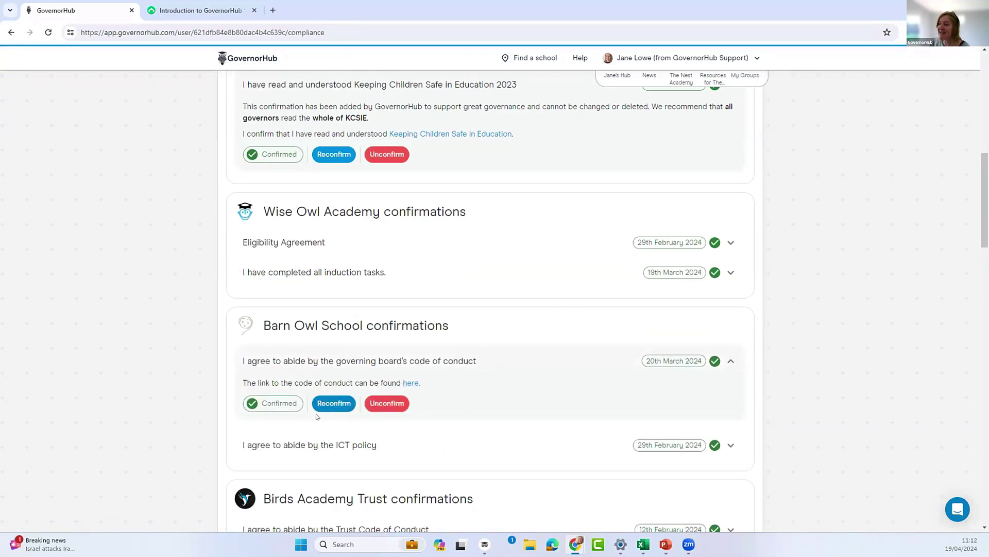
Review the profile's training bookings, attended training records and the form for adding a new training record.
scroll(523, 491, up, 10)
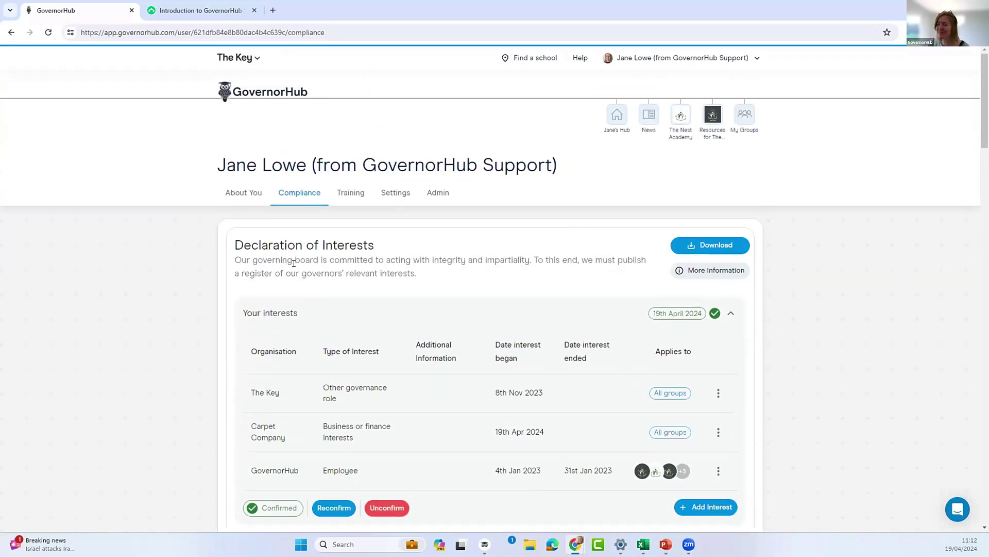
click(351, 195)
scroll(866, 269, down, 2)
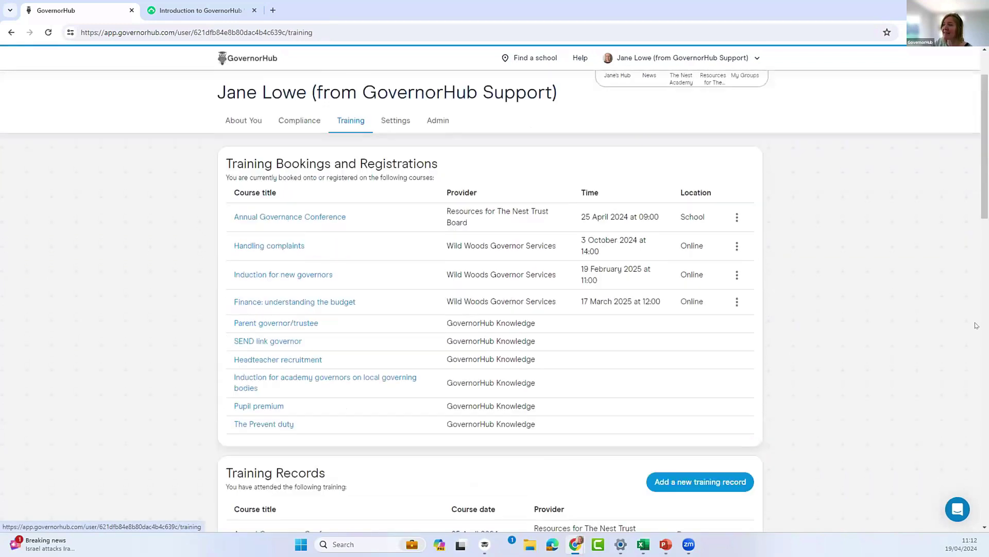
scroll(976, 325, up, 1)
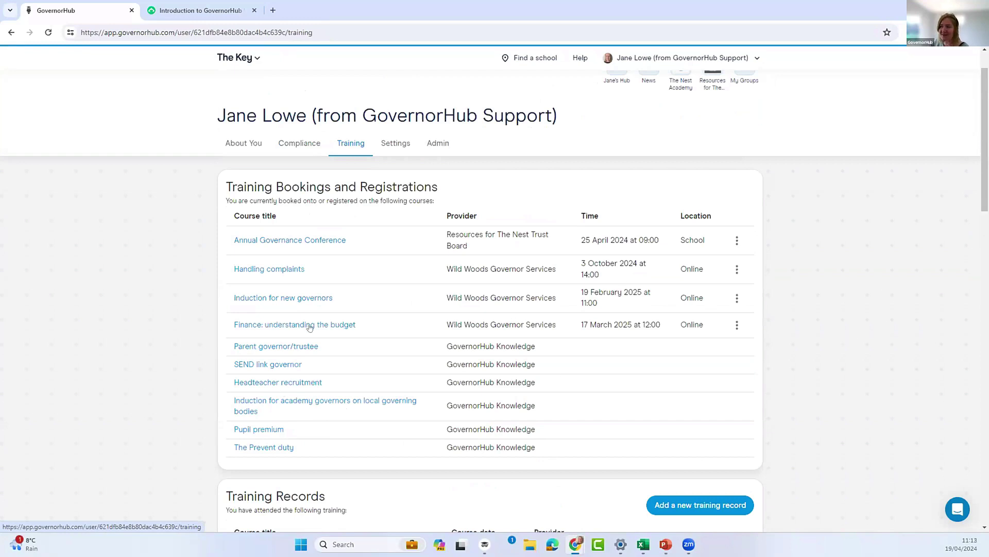
scroll(850, 283, down, 6)
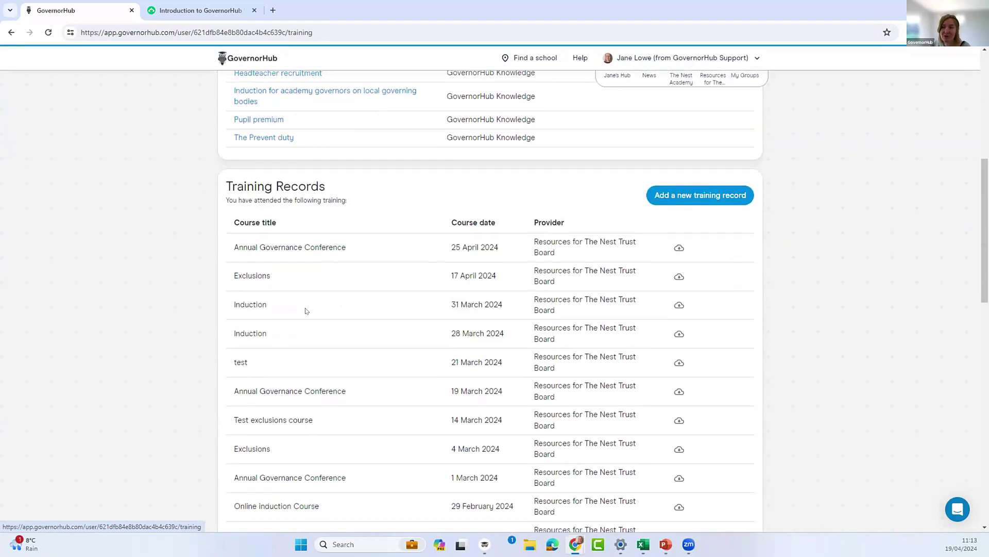
scroll(416, 251, down, 2)
scroll(687, 225, up, 2)
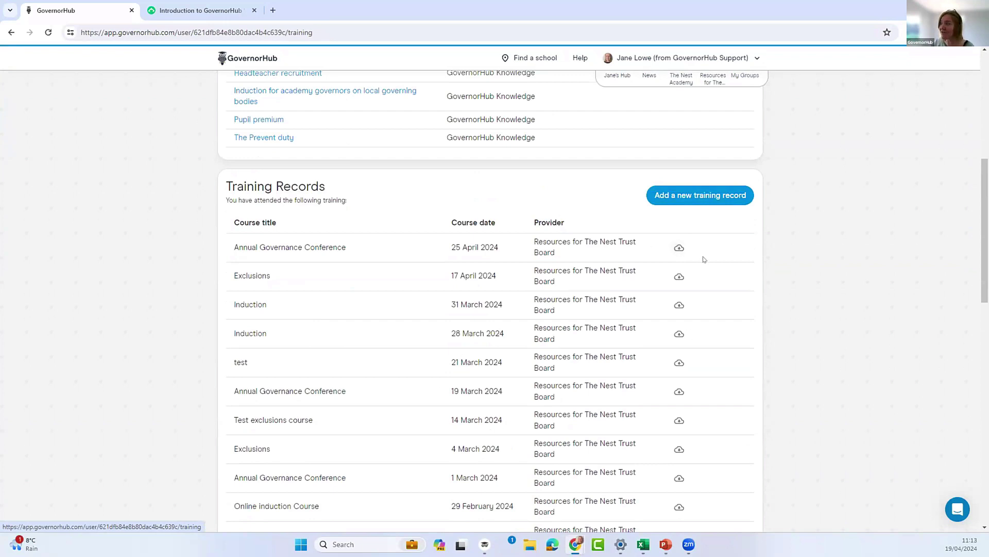
click(697, 194)
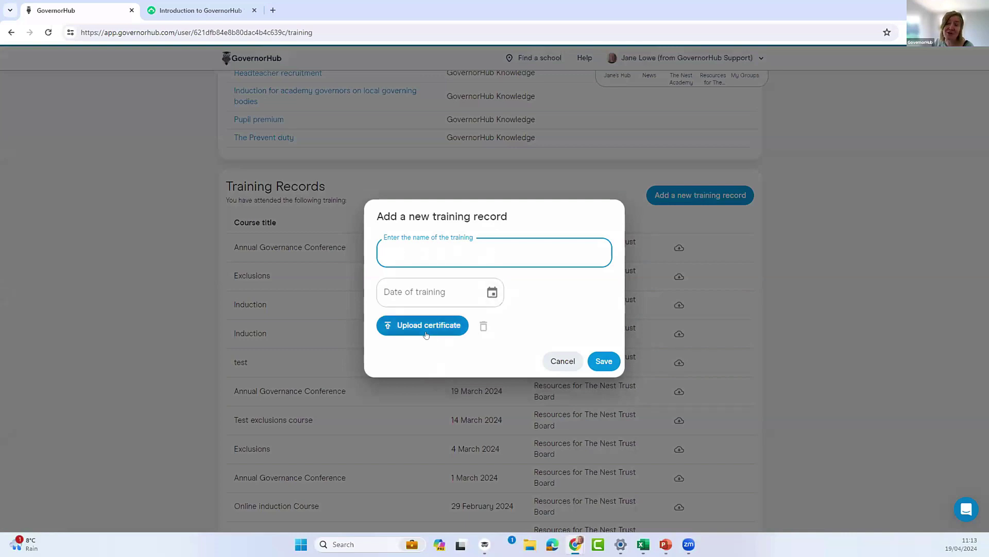
click(563, 365)
Open The Nest Academy's noticeboard, then collapse and re-expand its school information.
scroll(696, 432, up, 1)
scroll(696, 432, up, 5)
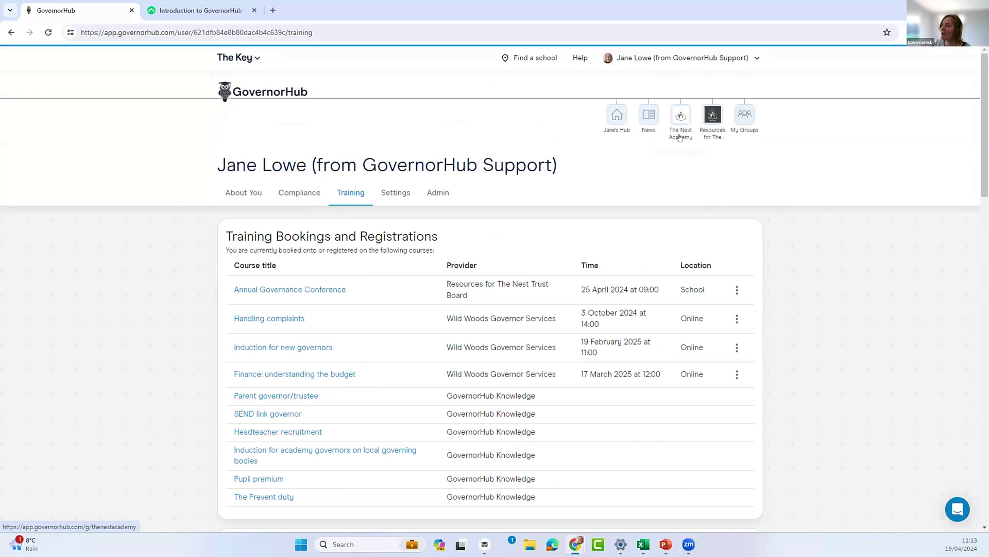
click(680, 116)
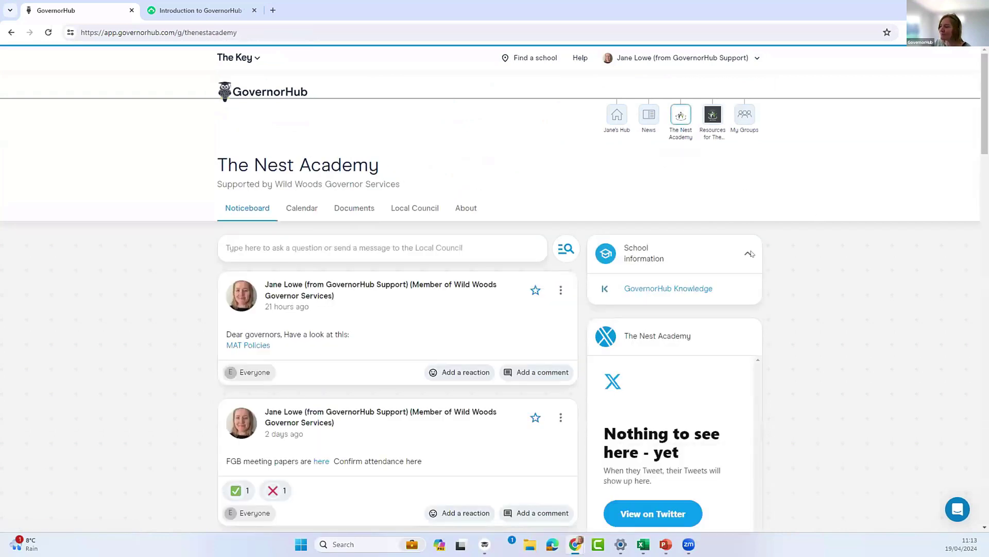
click(746, 254)
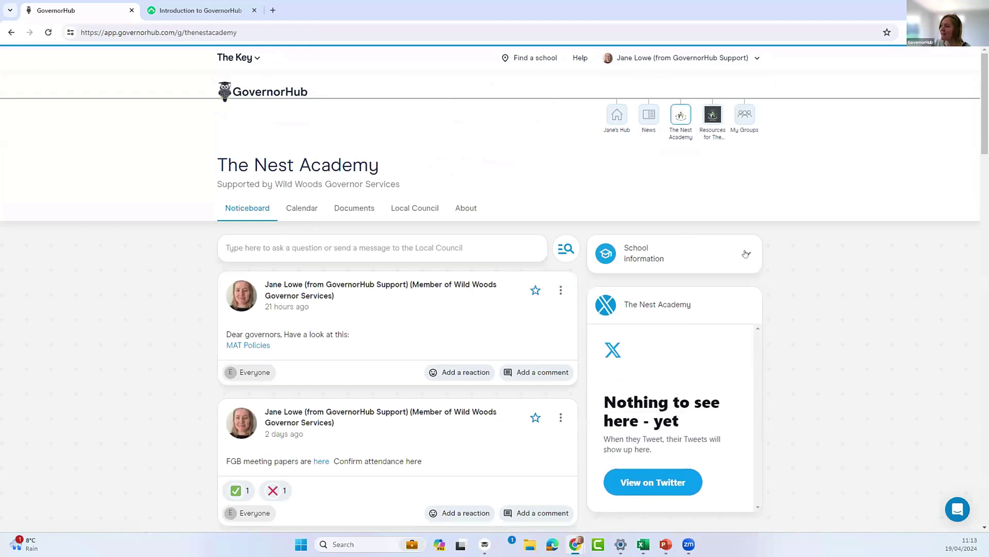
click(746, 254)
scroll(360, 232, down, 1)
scroll(206, 219, up, 1)
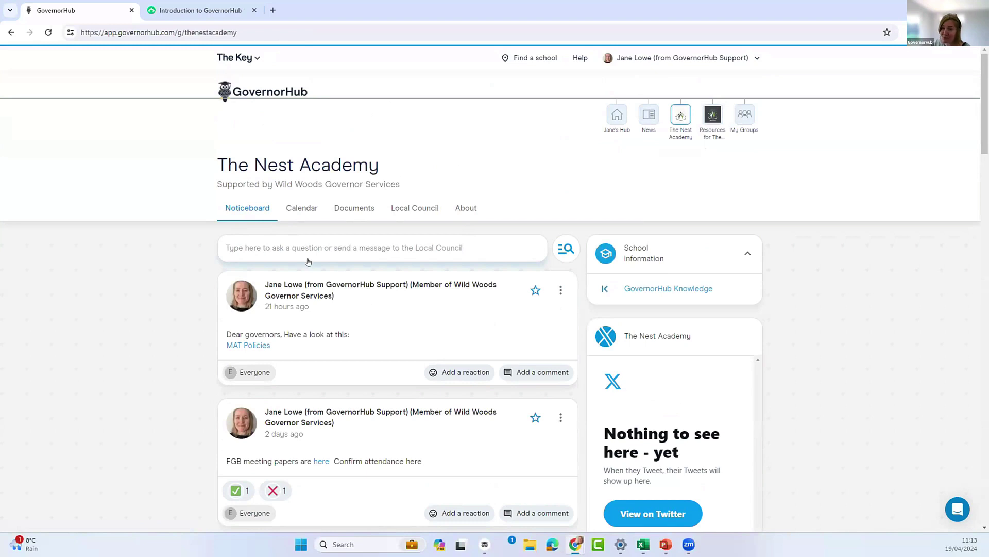
Write the noticeboard message "FGB meeting papers are here" for the Local Council.
click(262, 245)
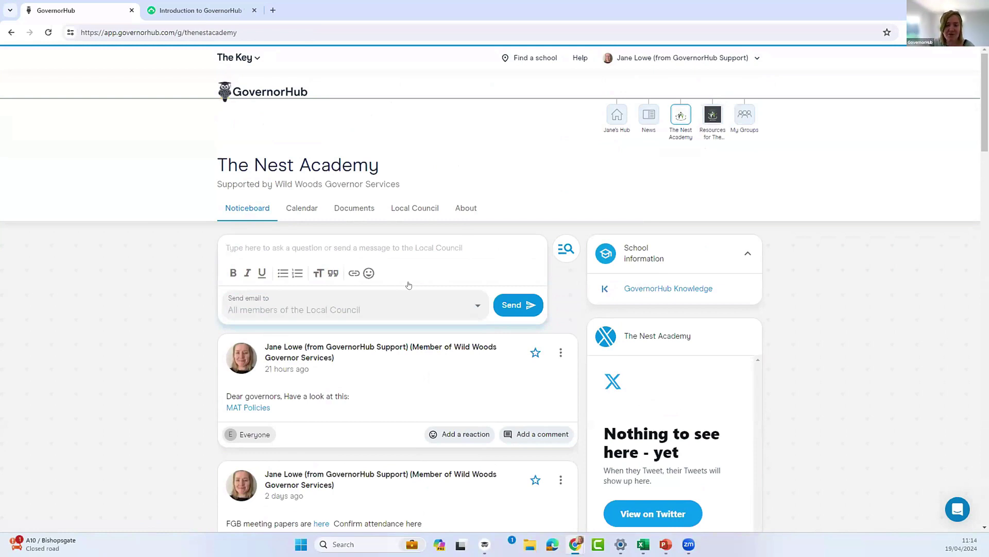
text(FGB )
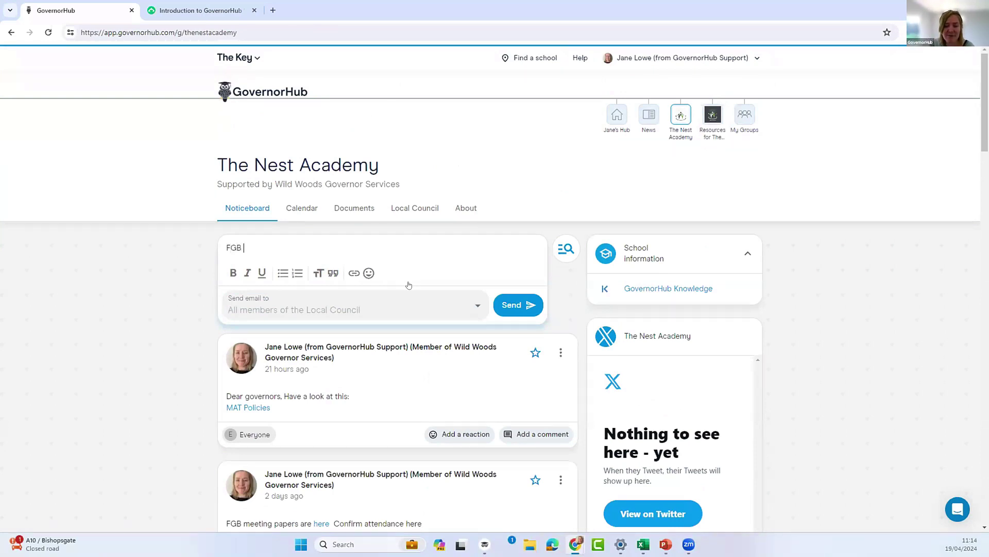
text(meeting papers are her)
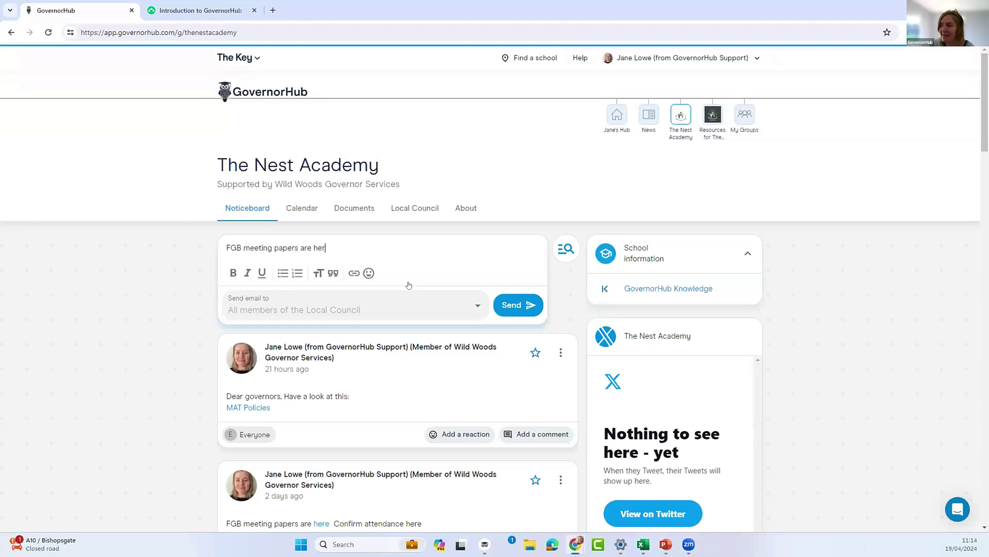
text(e)
Link the word "here" in the message to the 2023/24 folder inside 2. Full Governing Board.
drag(332, 247, 311, 246)
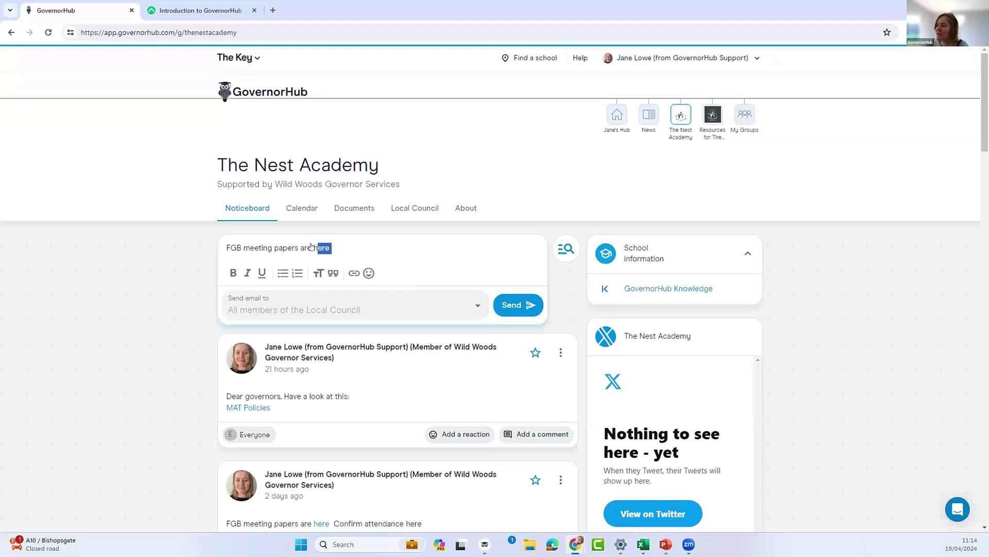
click(354, 272)
click(618, 309)
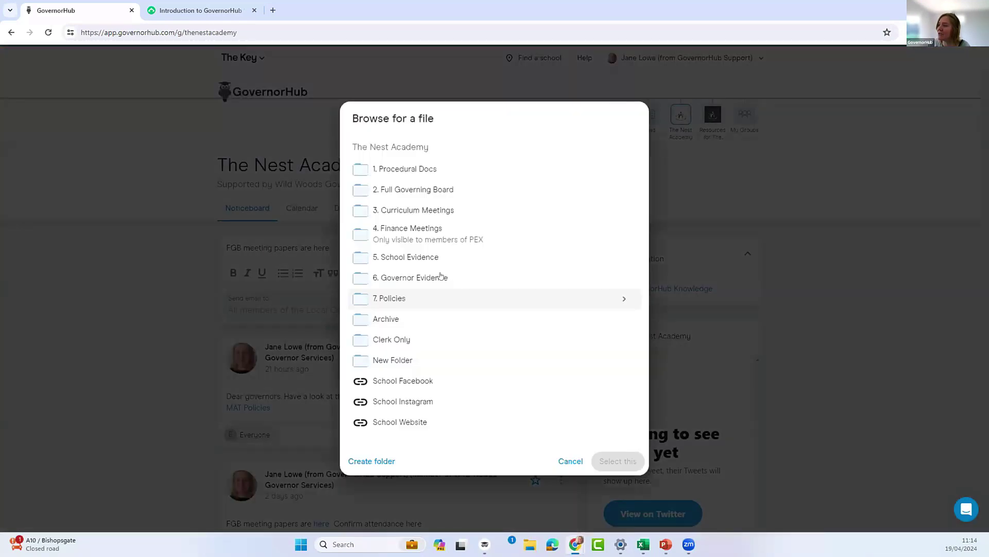
click(425, 190)
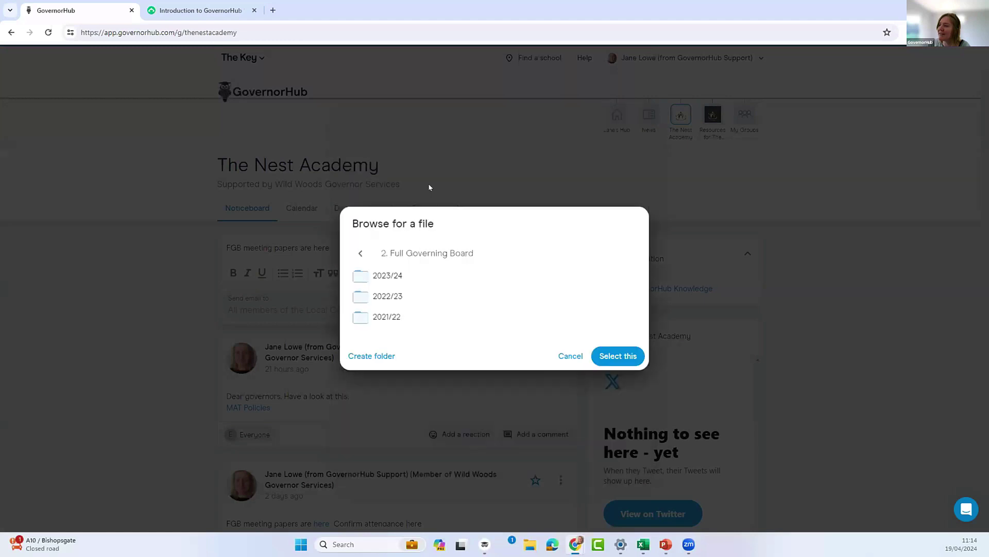
click(401, 276)
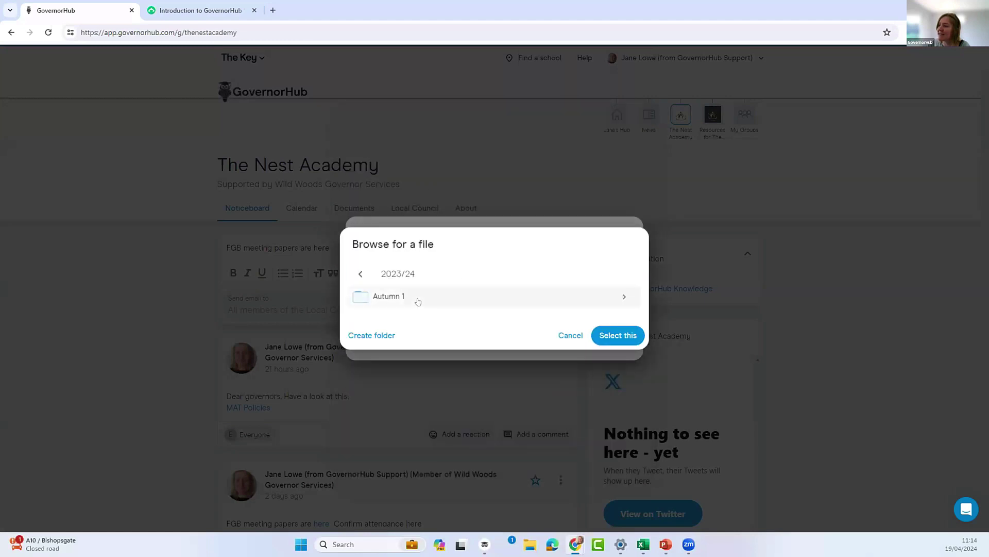
click(624, 335)
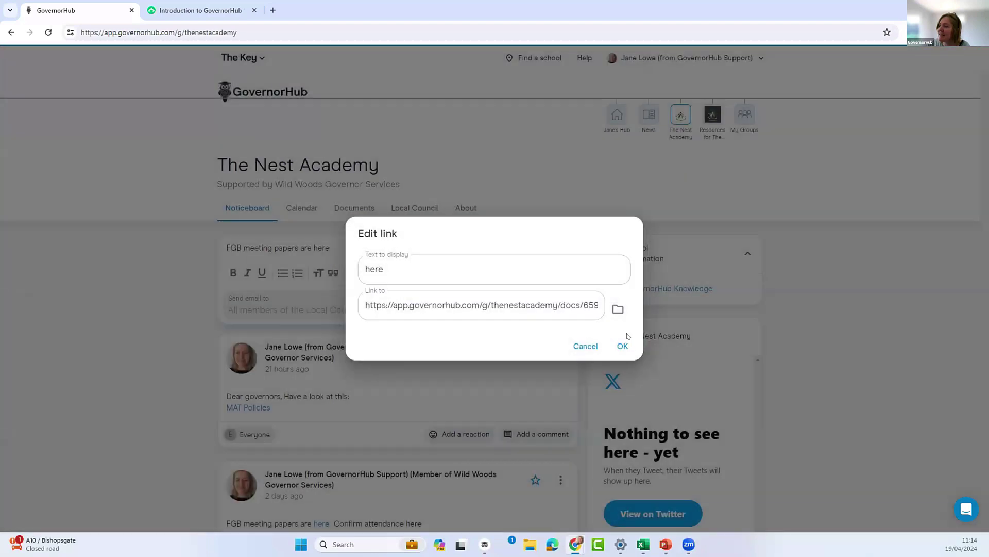
click(622, 346)
click(408, 251)
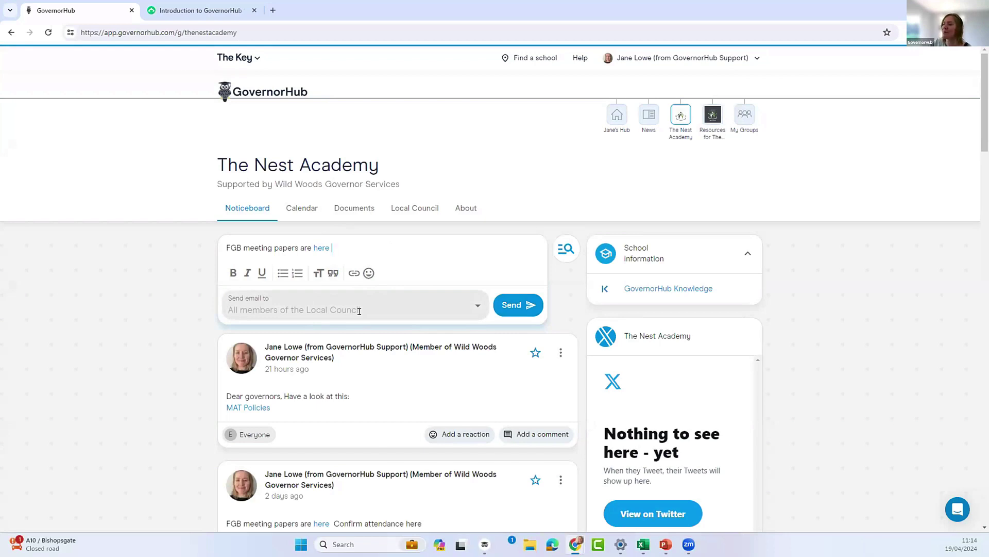
Check the available email recipients and send the message to all members of the Local Council.
click(469, 309)
scroll(453, 320, down, 3)
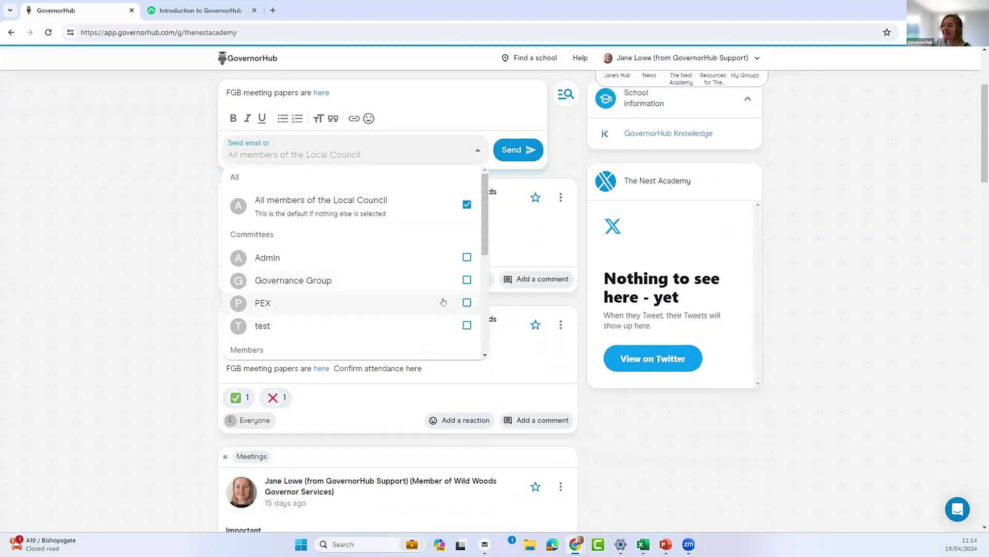
scroll(360, 280, down, 2)
scroll(448, 276, down, 2)
scroll(448, 250, up, 4)
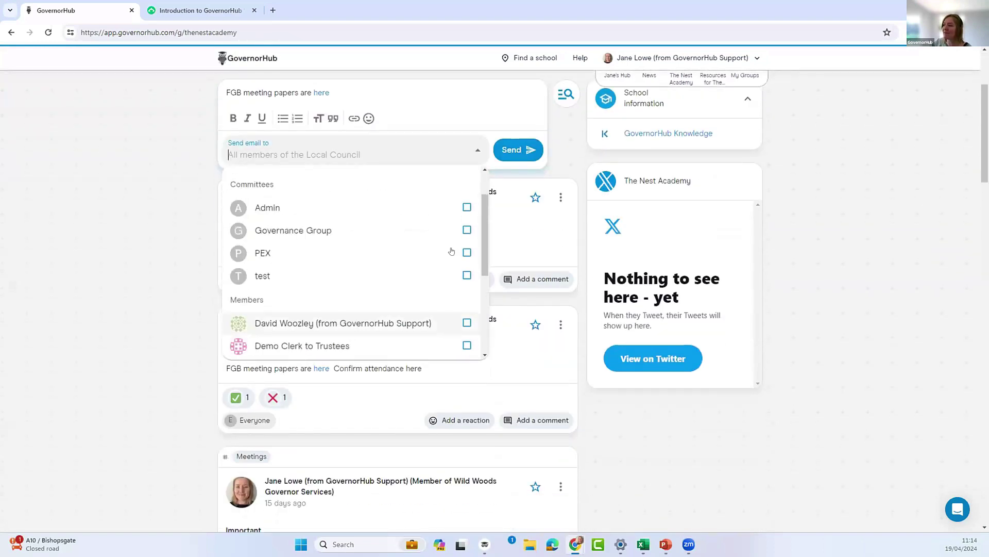
click(499, 114)
scroll(366, 337, up, 3)
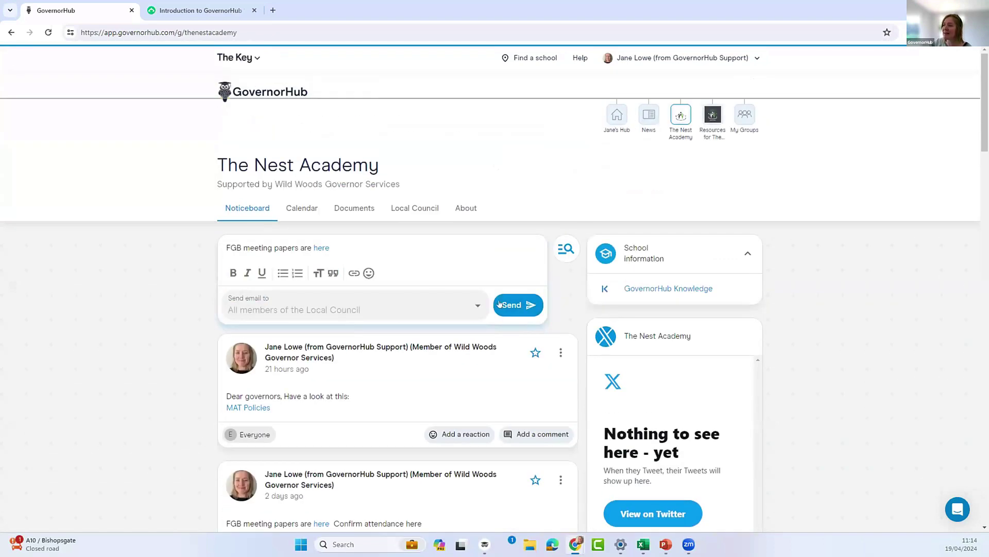
click(499, 304)
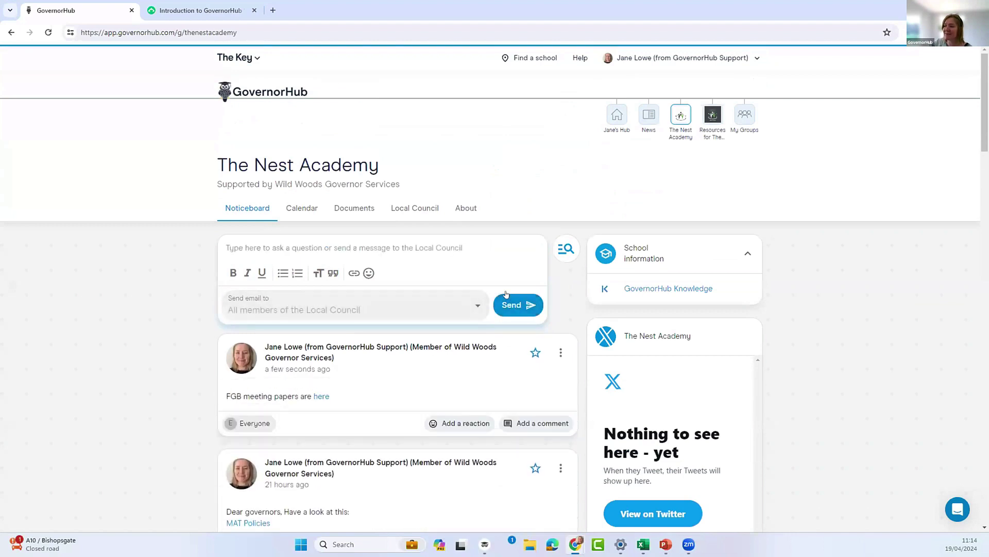
Add a thumbs-up reaction to the new FGB meeting papers post and open its comment field.
scroll(521, 342, down, 2)
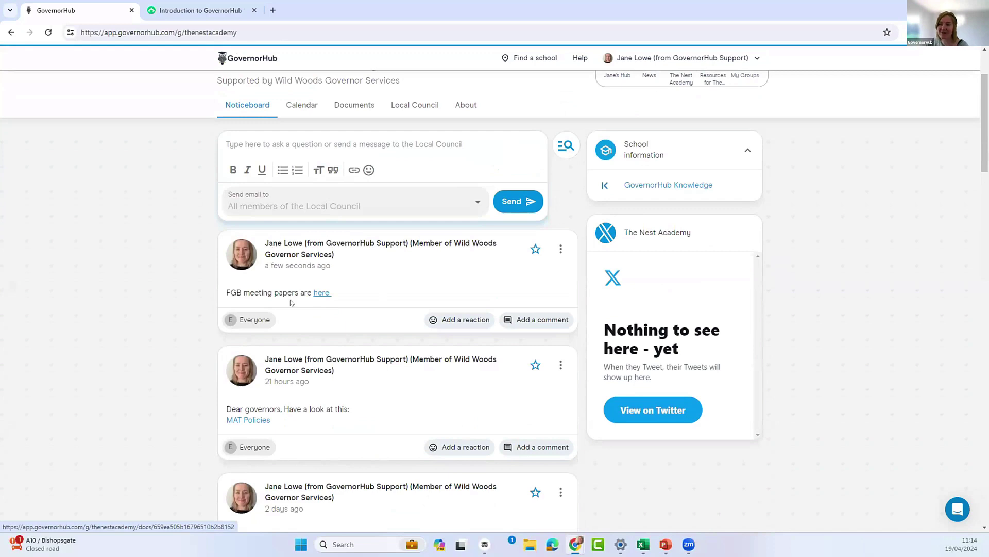
click(444, 320)
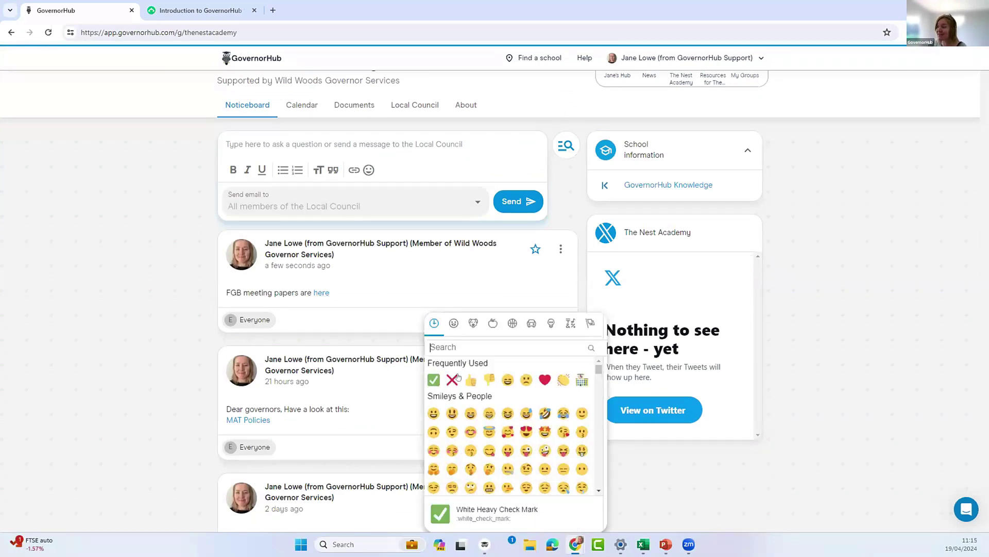
click(470, 380)
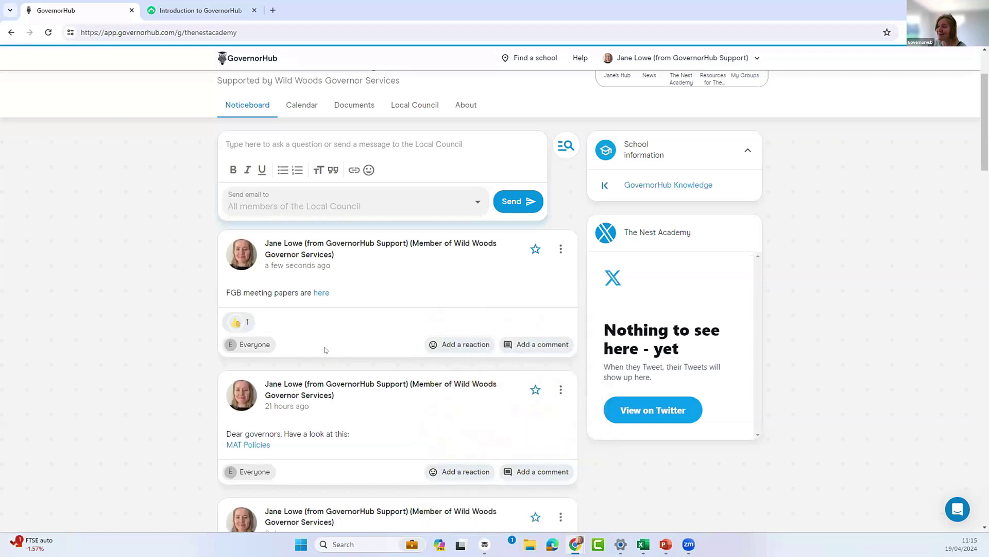
click(526, 344)
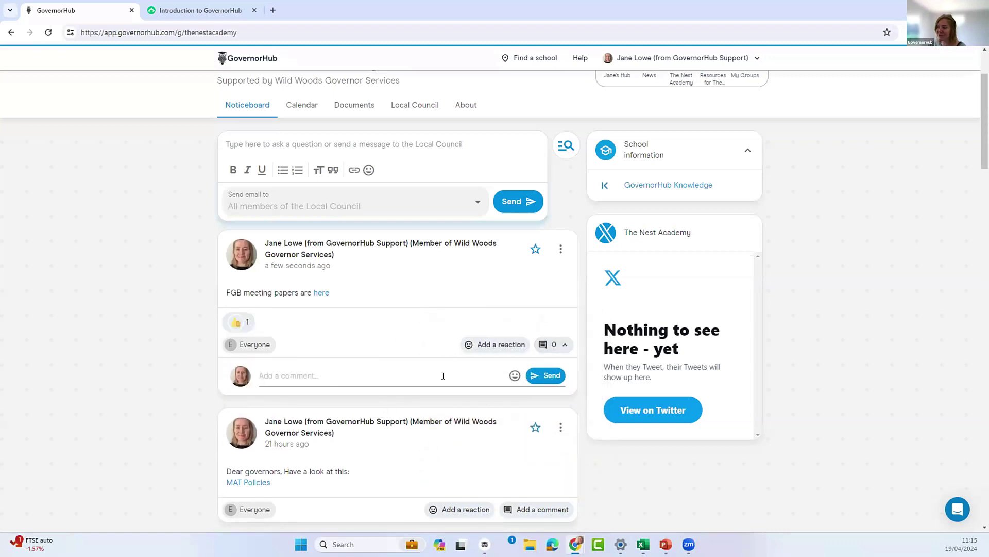
Pin the new FGB meeting papers post with the title "Next Meeting", and unpin it again.
scroll(786, 500, up, 1)
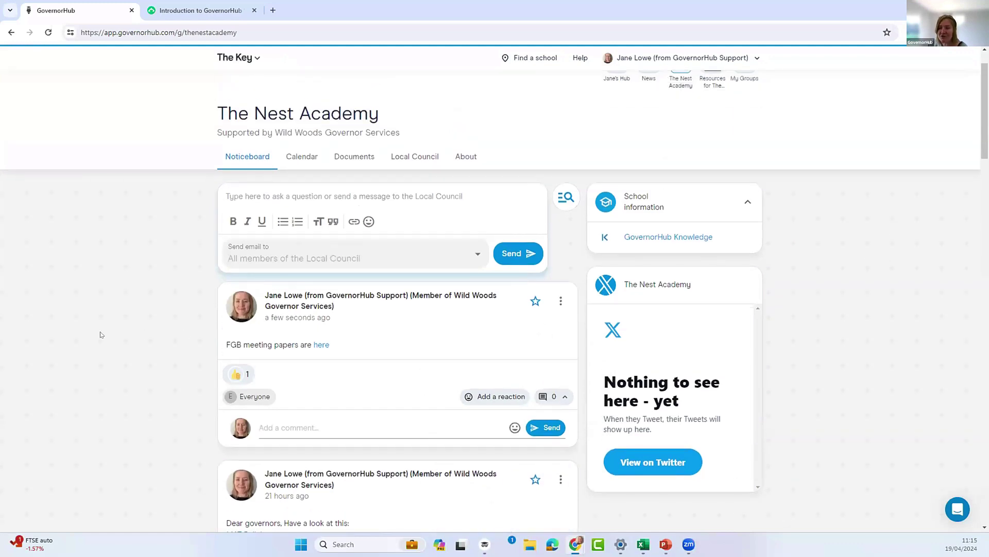
click(535, 301)
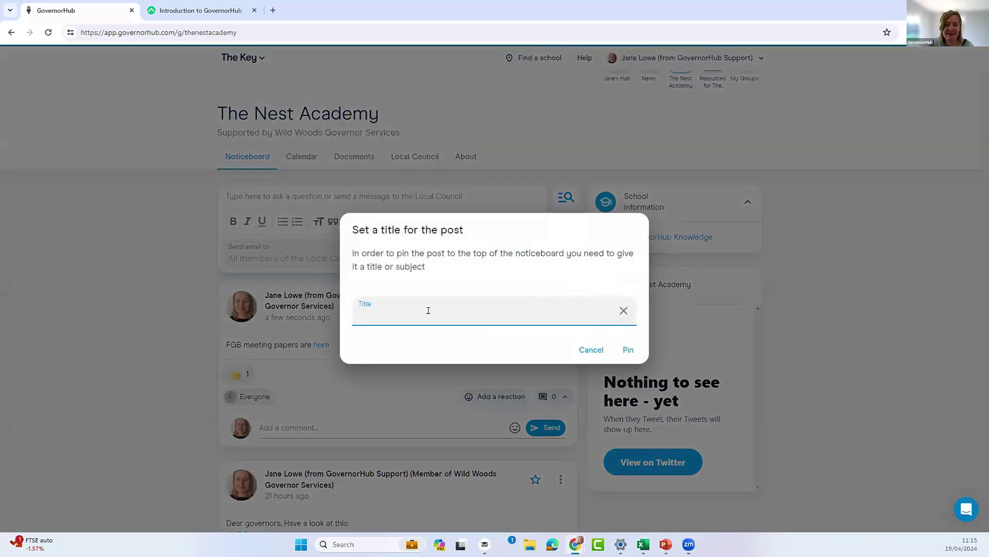
text(Next Meeting)
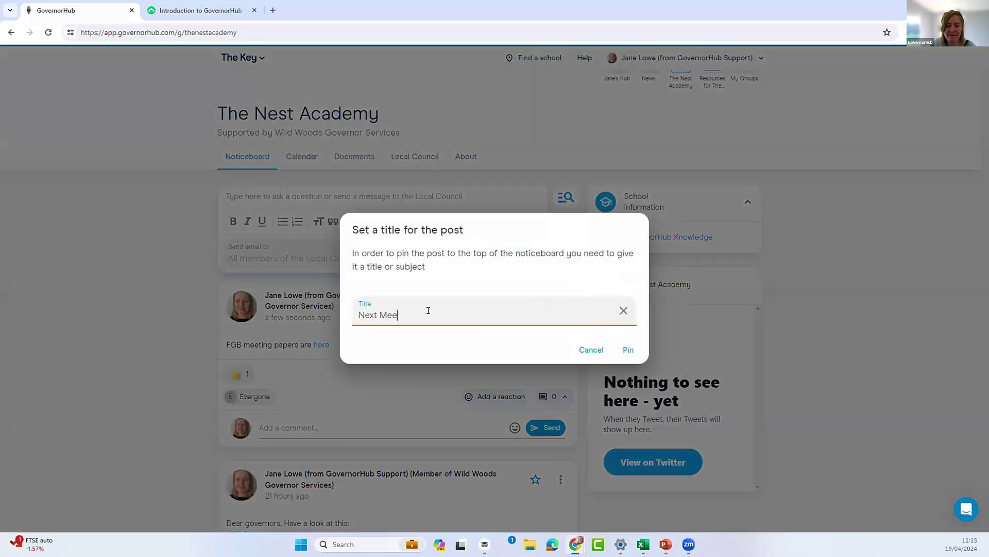
click(628, 350)
scroll(540, 374, down, 1)
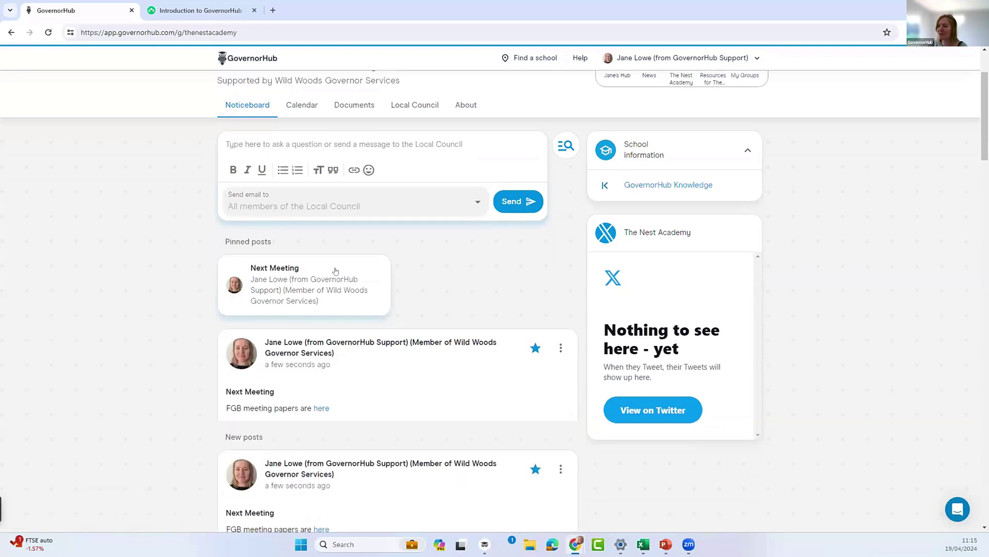
click(534, 349)
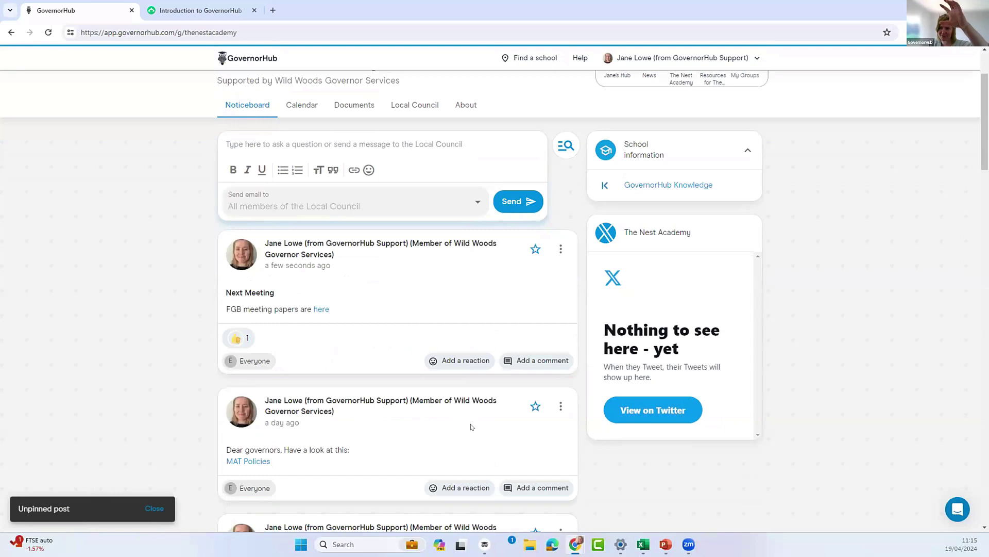
Assign the Meetings topic to the "Next Meeting" post and save it.
scroll(467, 422, up, 3)
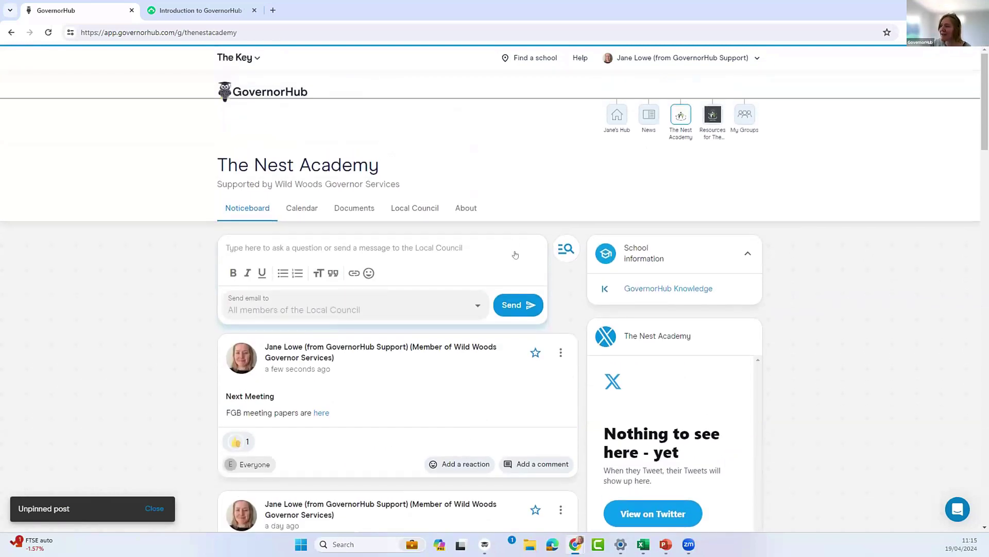
click(560, 352)
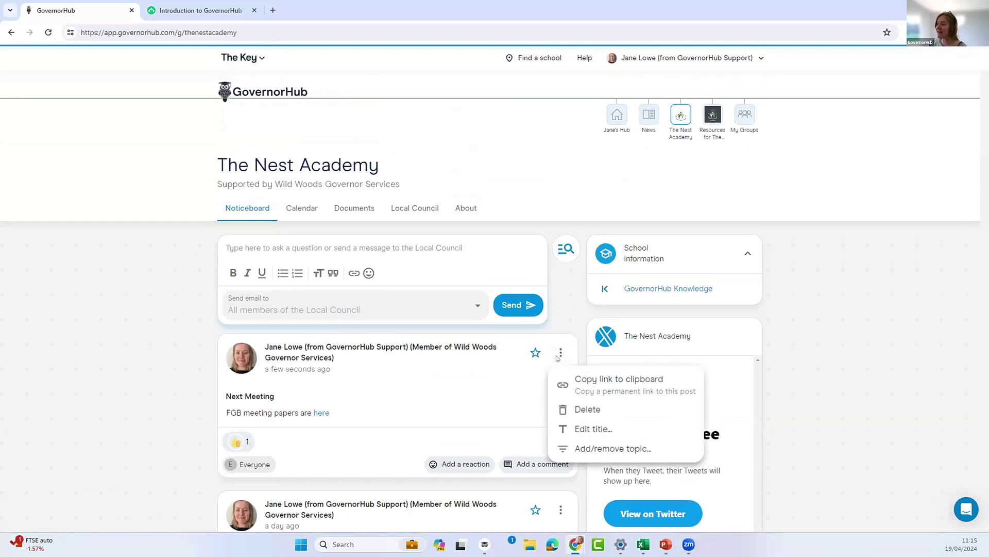
click(598, 455)
click(426, 290)
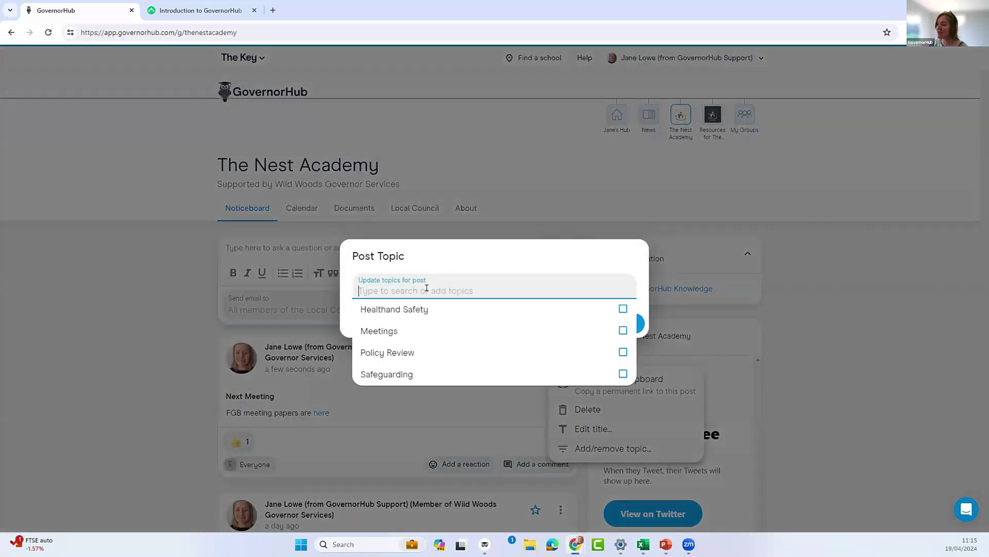
click(623, 331)
click(466, 251)
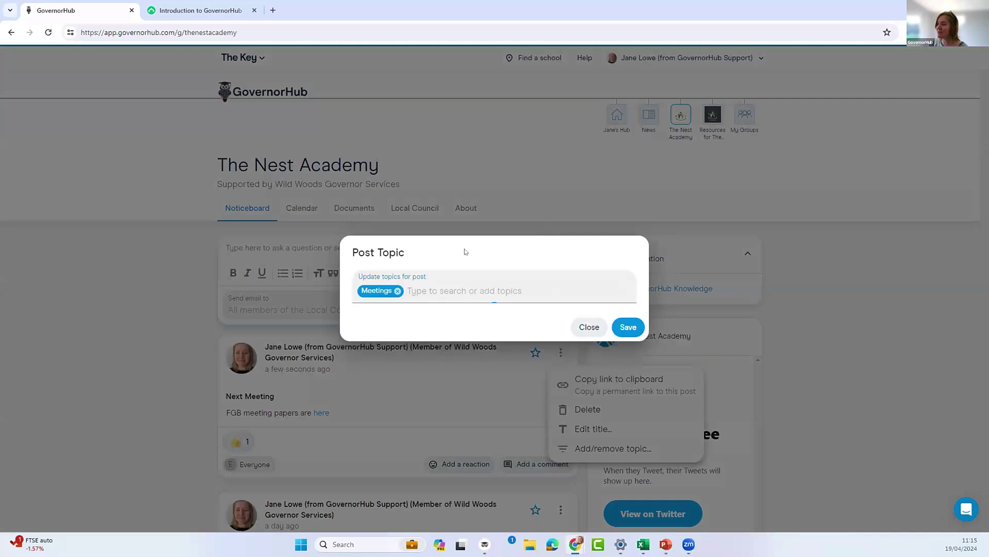
click(628, 327)
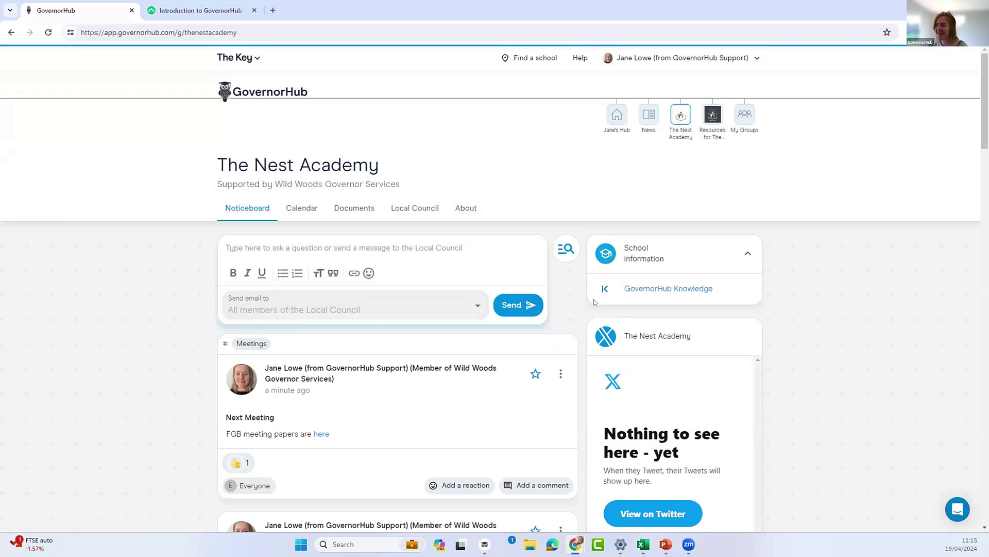
Filter the noticeboard posts by the Meetings topic, look through the matching posts and return to the noticeboard.
click(565, 247)
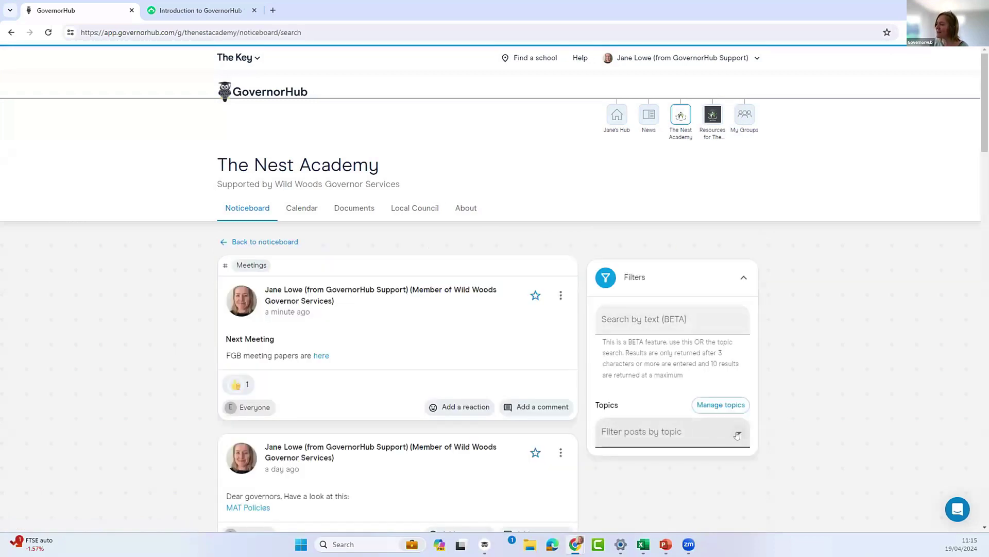
click(737, 435)
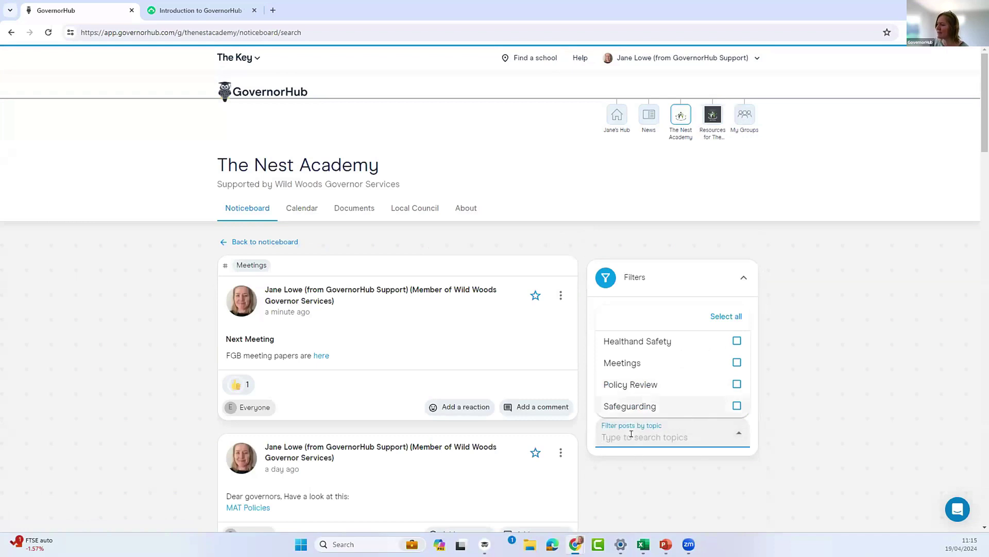
click(734, 362)
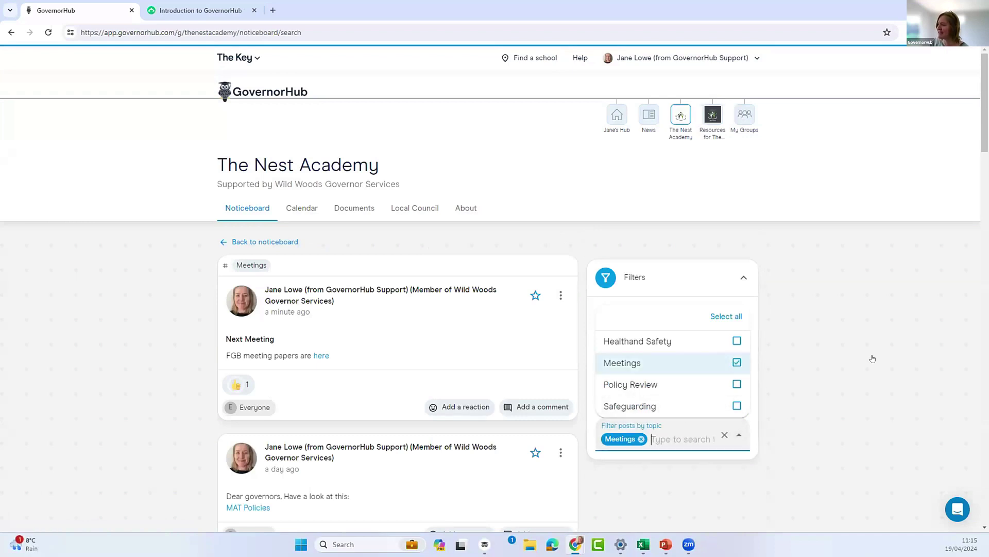
click(872, 358)
scroll(638, 457, down, 3)
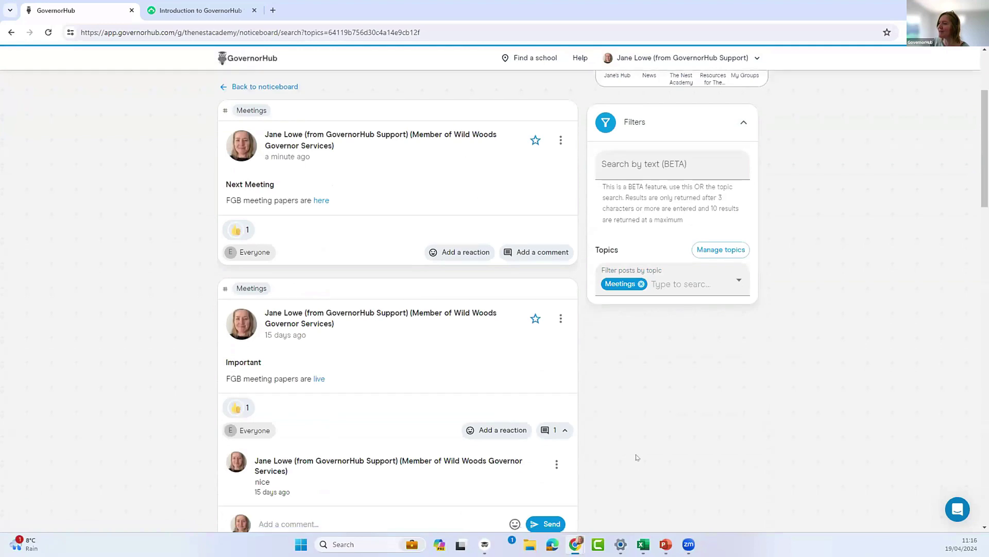
scroll(361, 386, up, 4)
scroll(260, 451, down, 3)
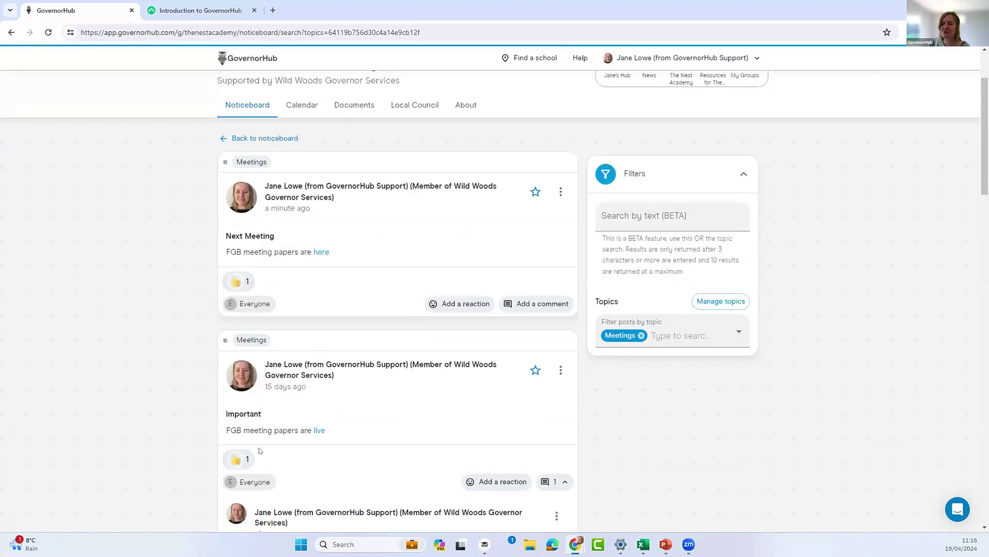
scroll(260, 451, down, 3)
scroll(247, 361, up, 5)
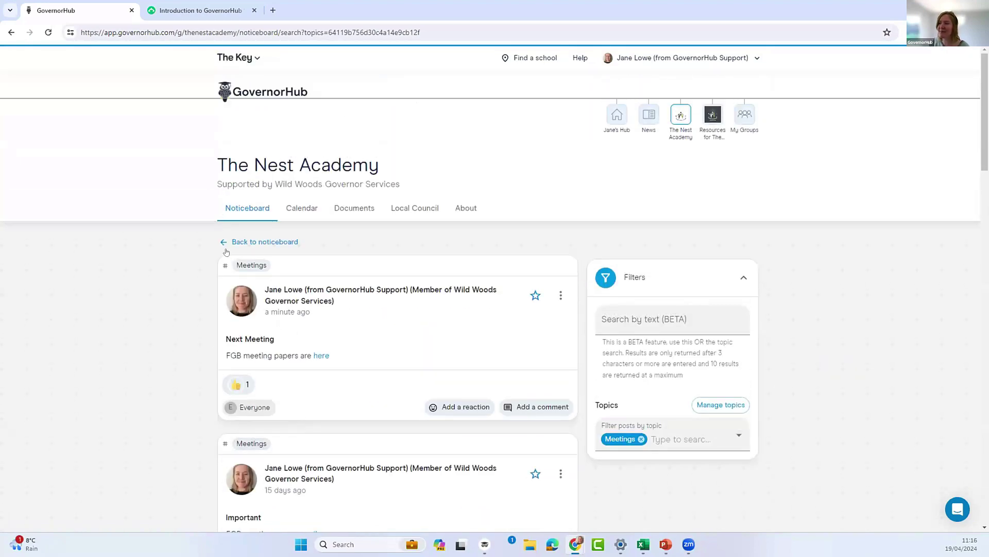
click(243, 244)
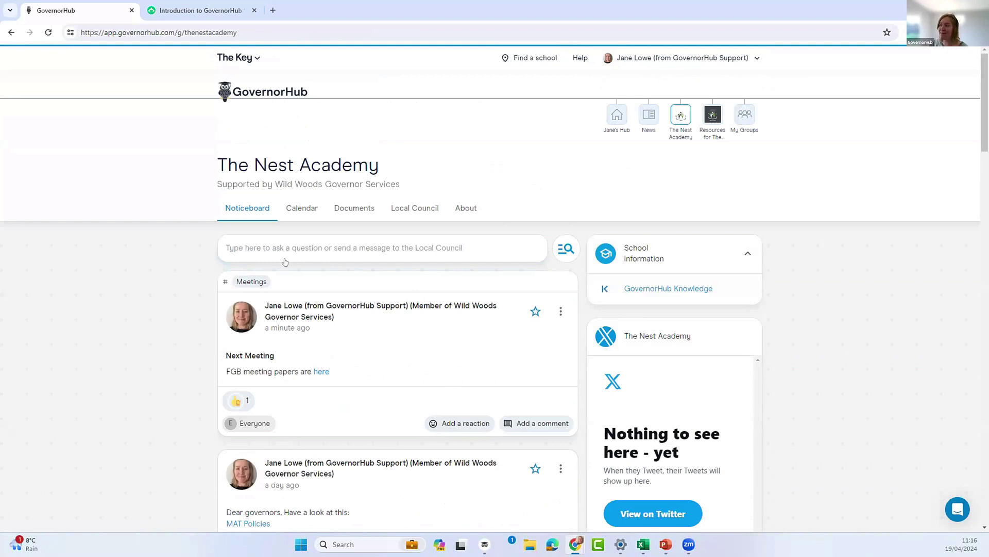
click(296, 211)
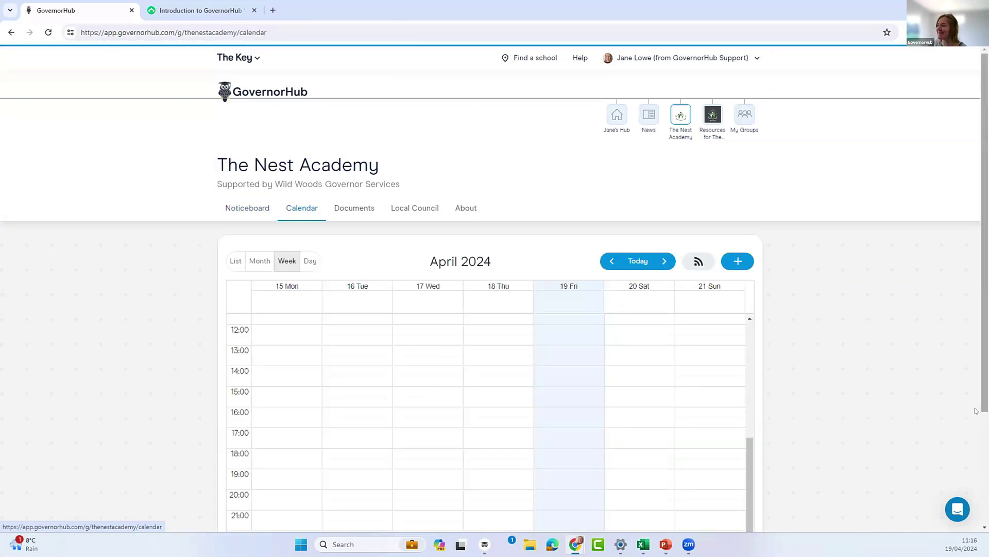
scroll(851, 415, down, 3)
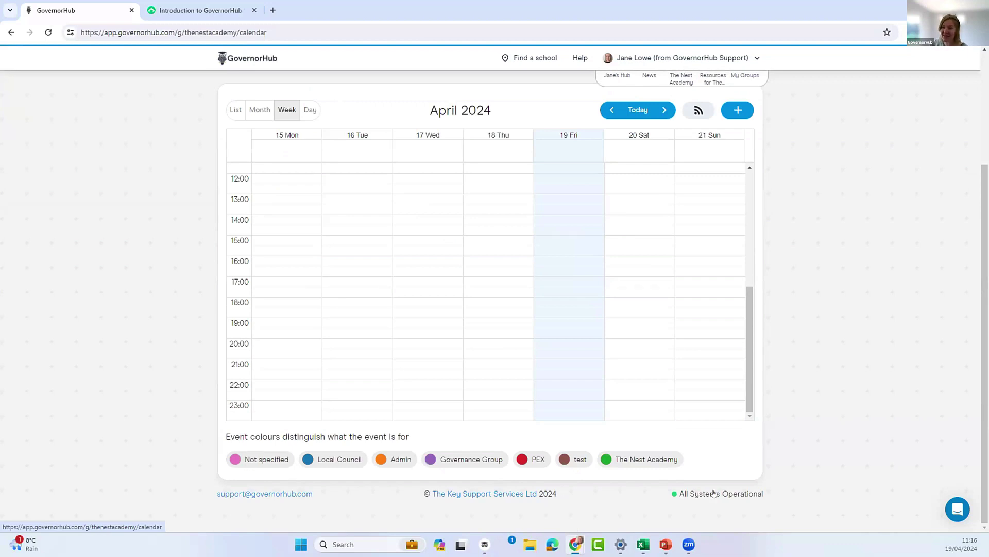
scroll(893, 376, up, 1)
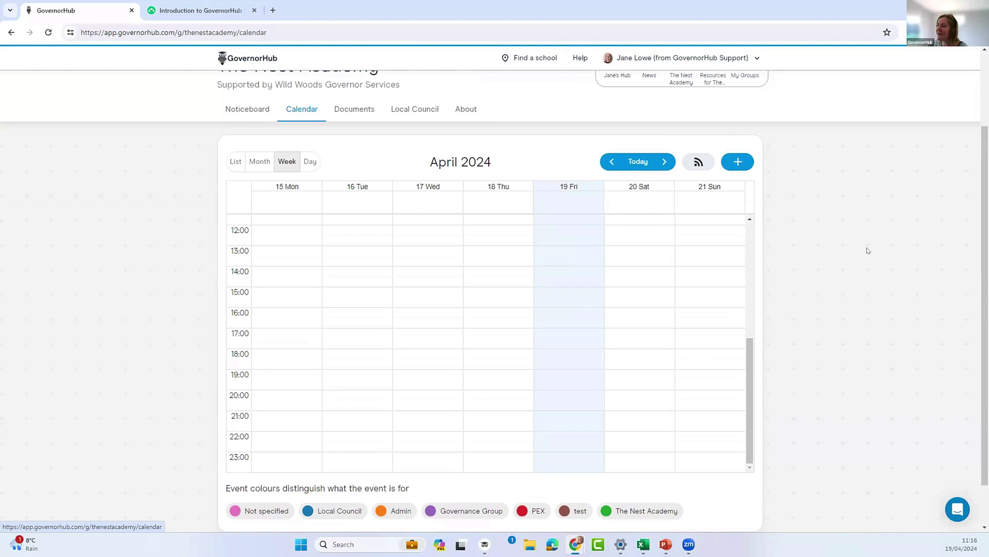
Start a new calendar event titled "FGB Meeting" with the location "School", intended for the Local Council.
click(738, 161)
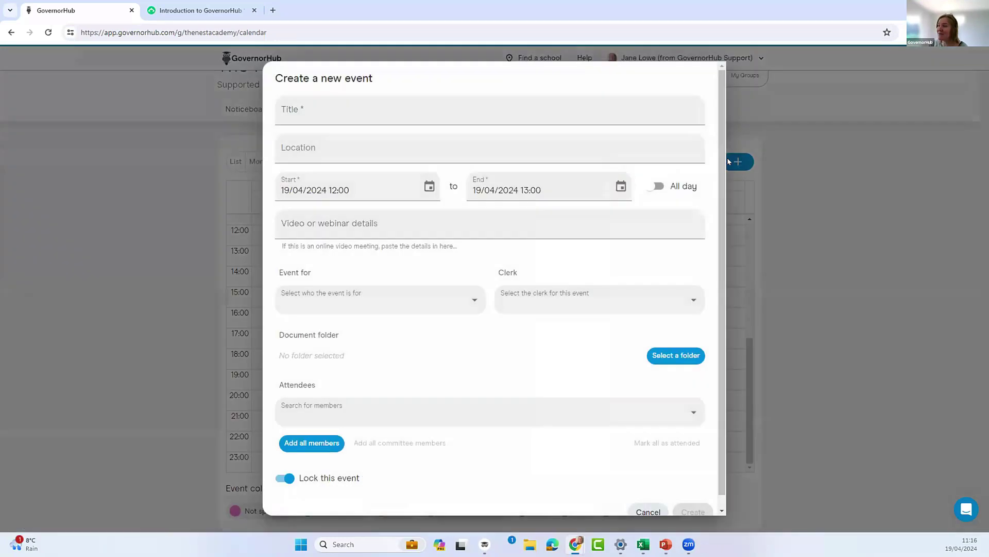
click(294, 107)
text(FGB )
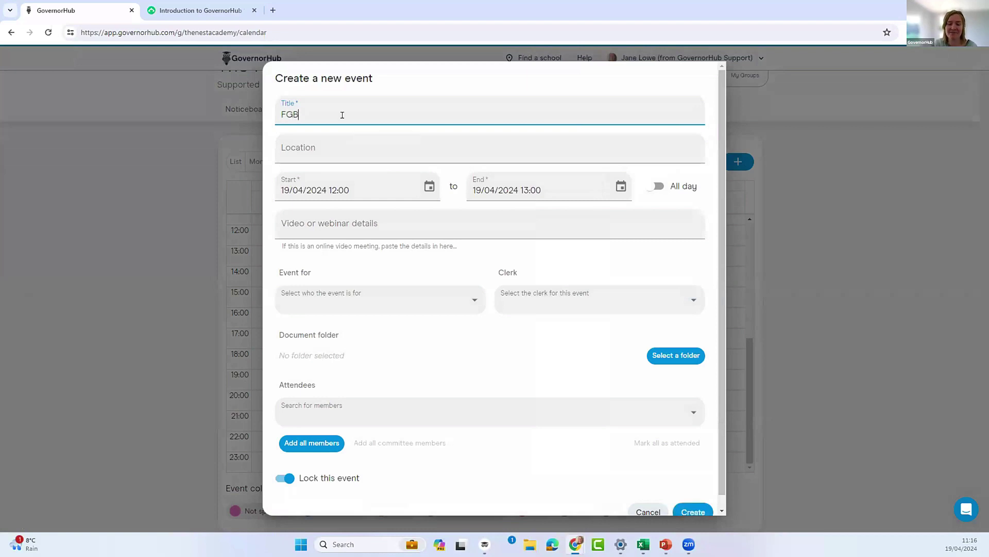
text(Meeting)
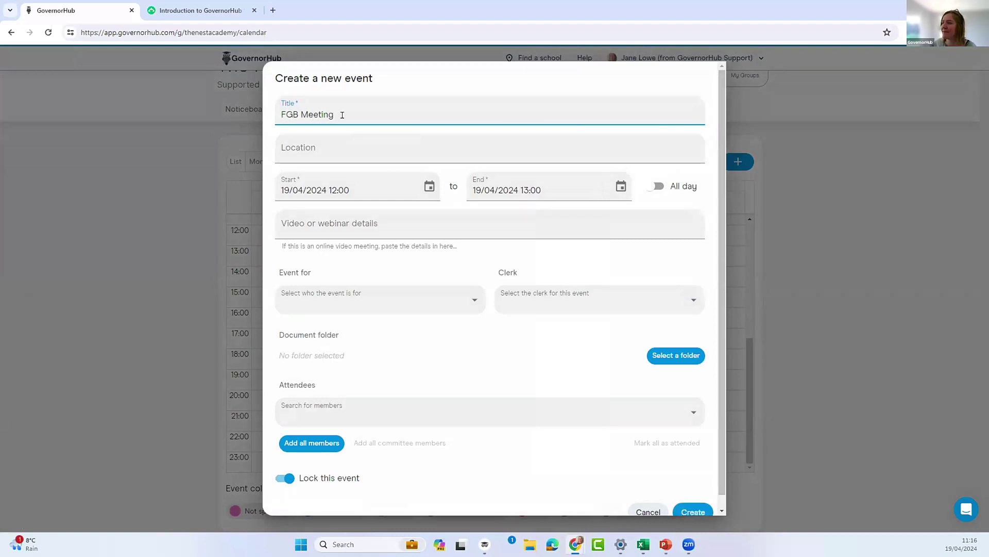
click(331, 148)
text(School)
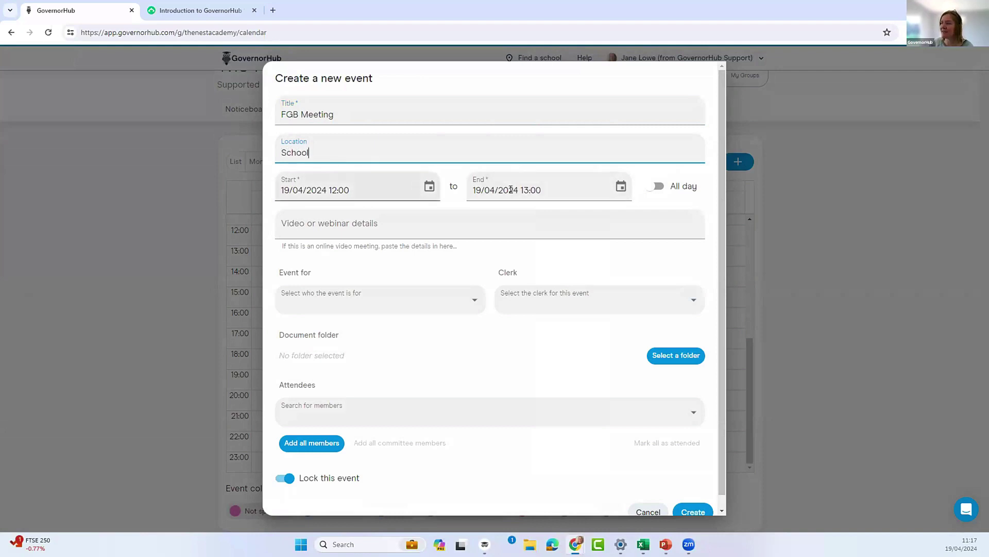
click(295, 222)
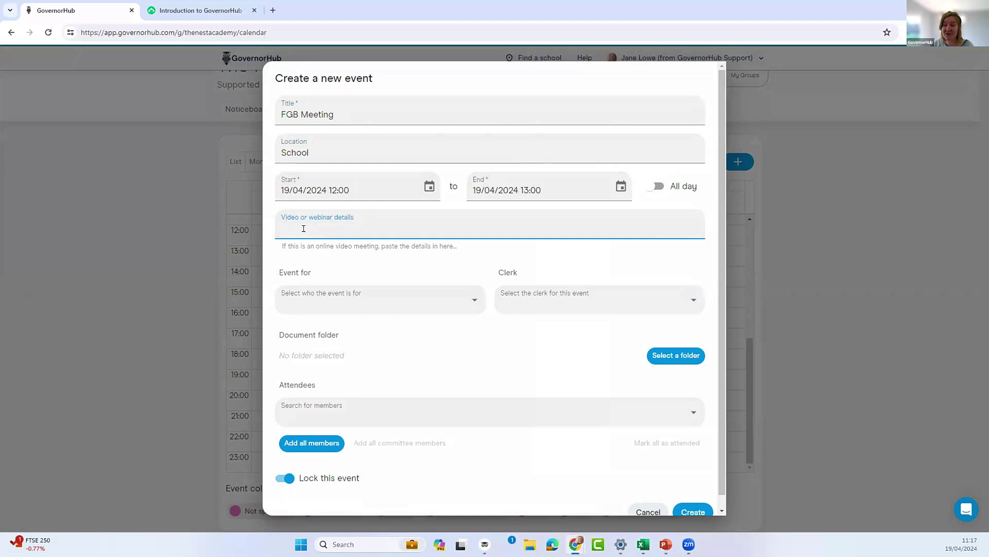
click(473, 301)
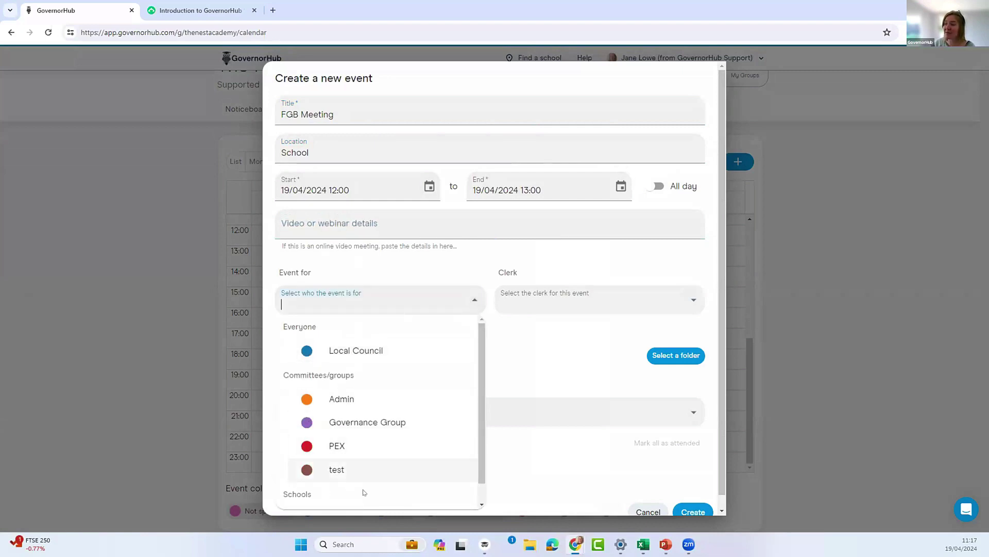
click(350, 352)
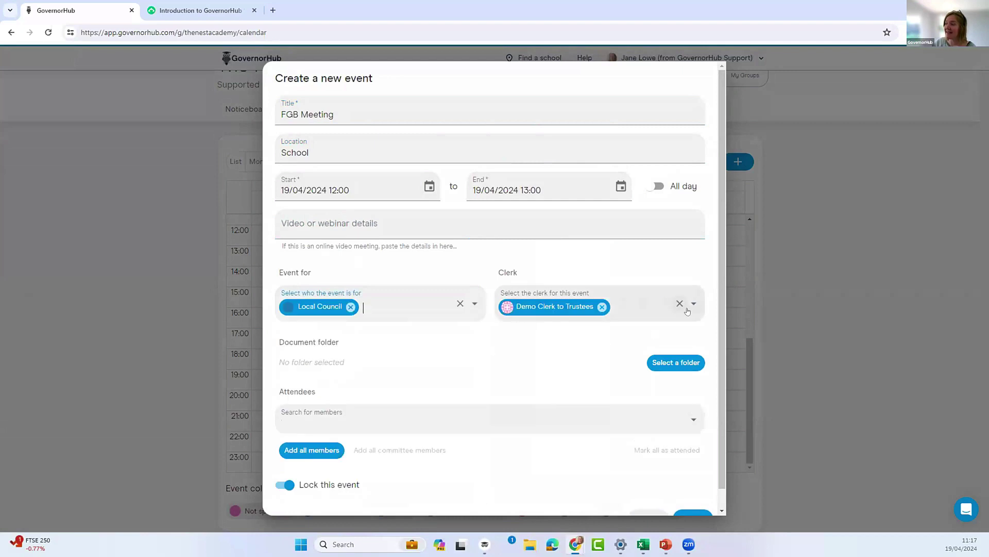
Attach the Autumn 1 folder from 2023/24 inside 2. Full Governing Board as the event's document folder.
click(678, 361)
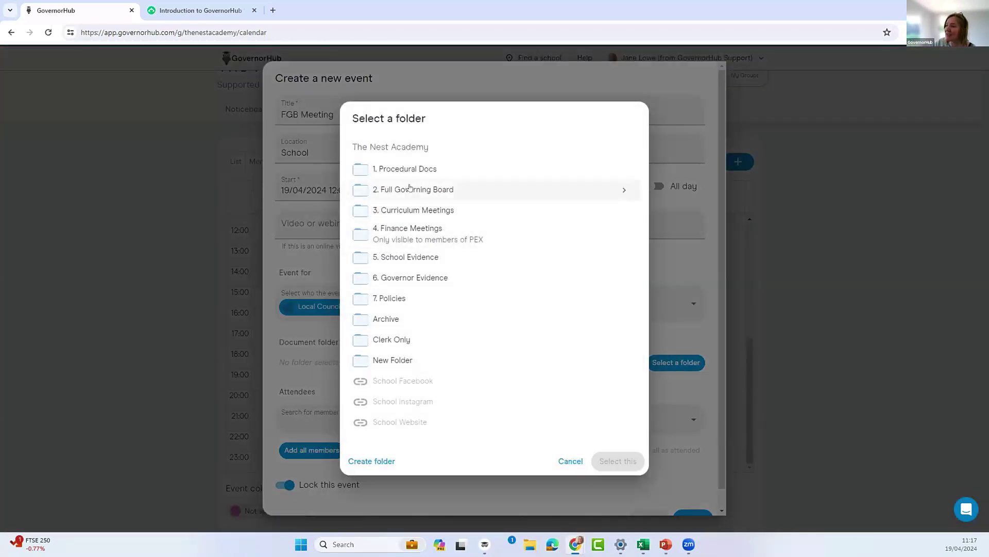
click(625, 187)
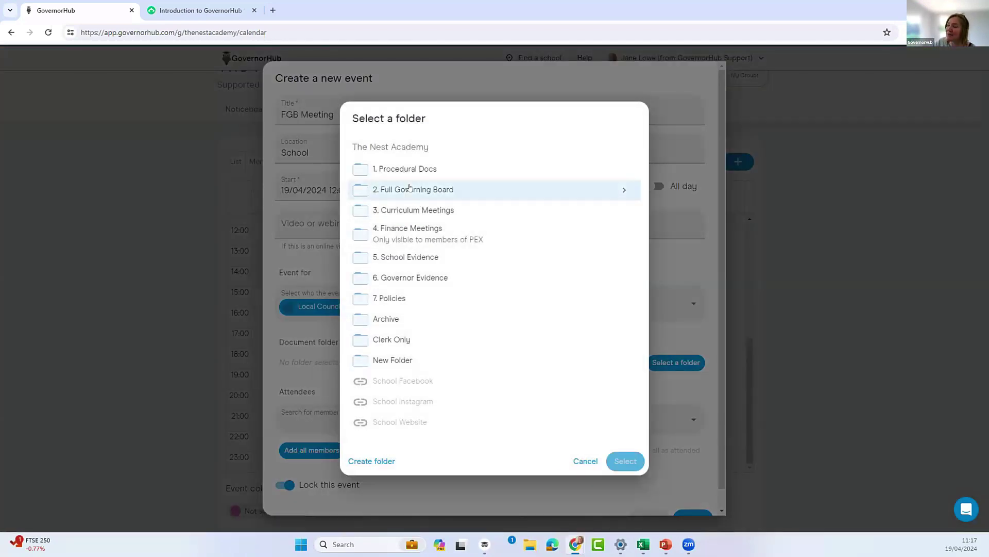
click(625, 188)
double_click(431, 276)
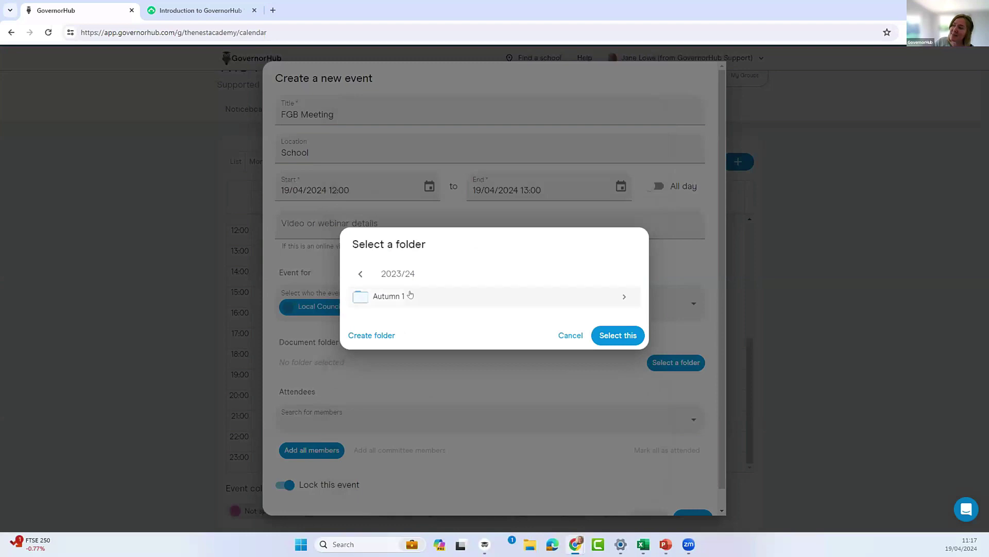
click(412, 297)
click(624, 335)
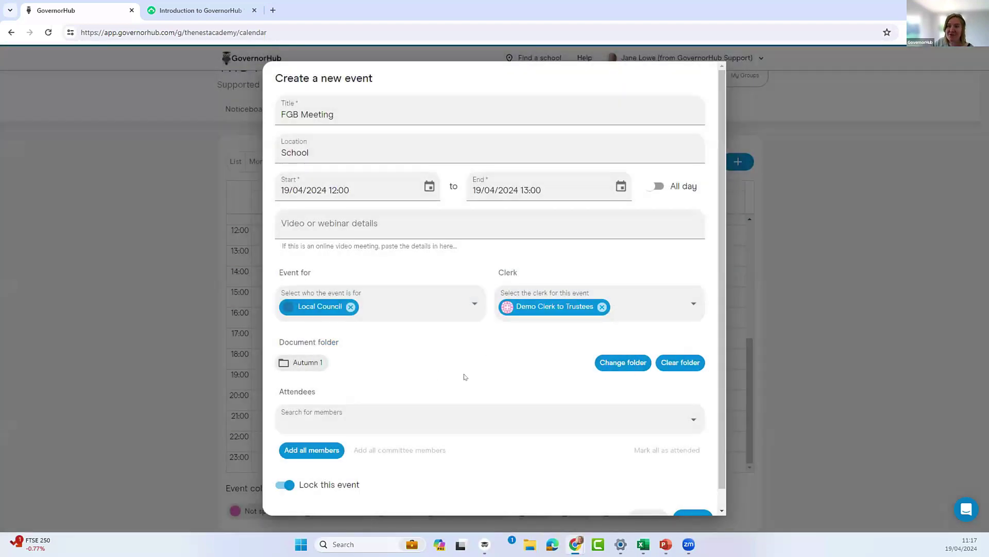
Check the selectable attendees and add all members to the FGB Meeting event.
scroll(459, 378, down, 2)
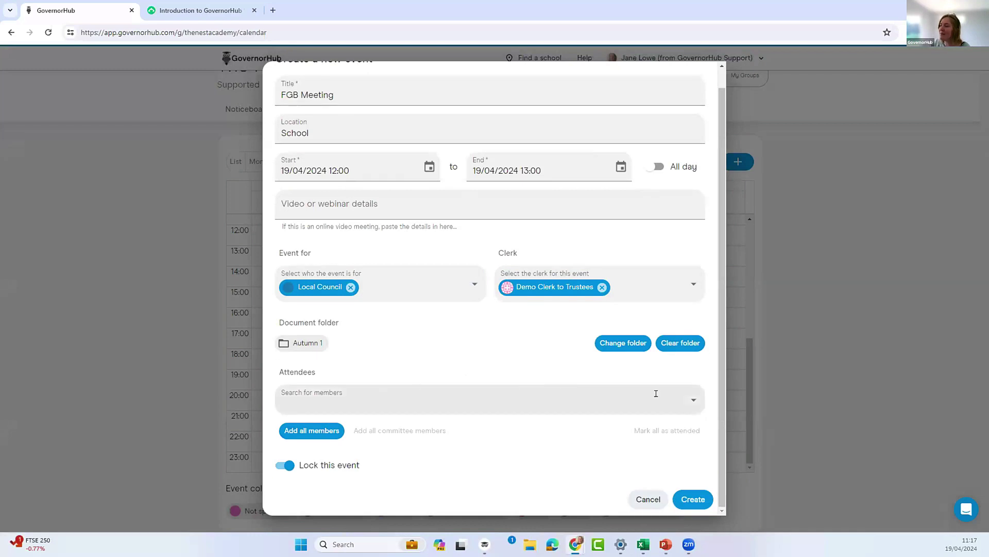
click(682, 401)
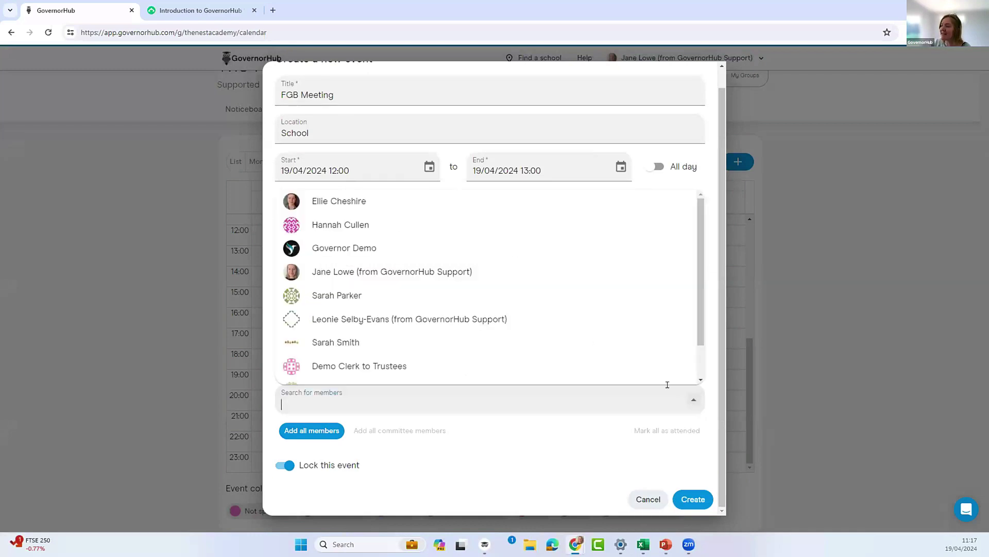
click(705, 326)
click(304, 431)
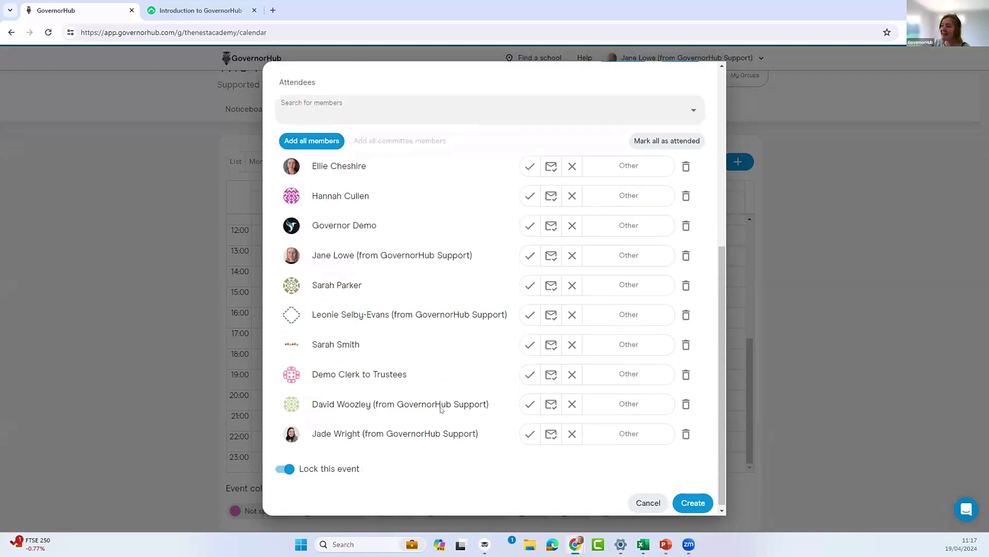
scroll(466, 409, up, 2)
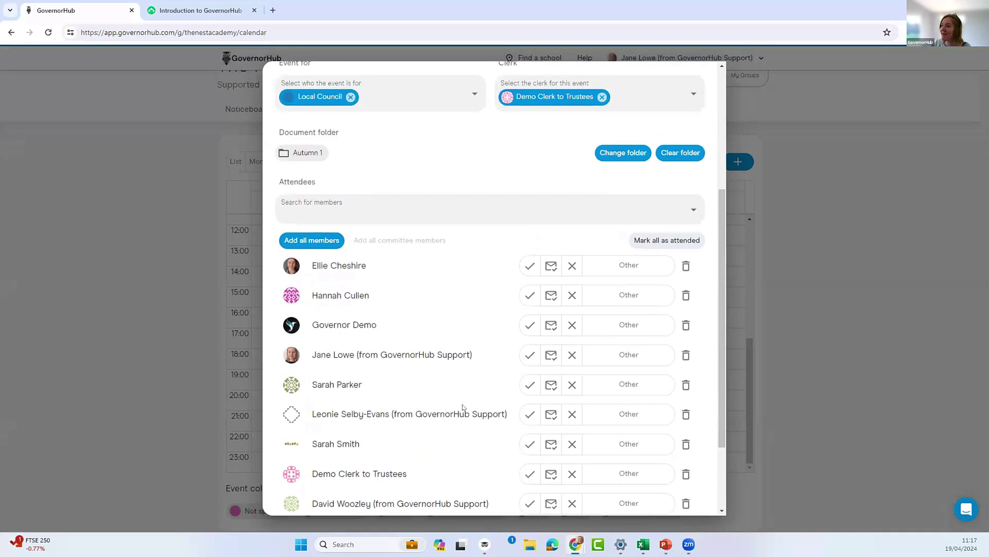
Check the full attendee list of the new FGB Meeting event and save the event.
scroll(458, 396, down, 2)
scroll(460, 401, up, 1)
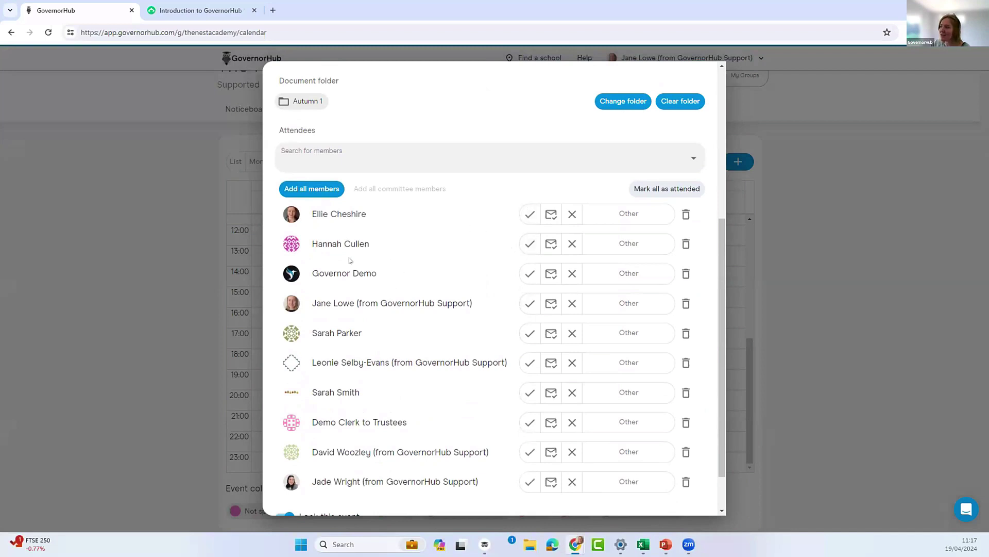
scroll(450, 286, down, 1)
click(693, 499)
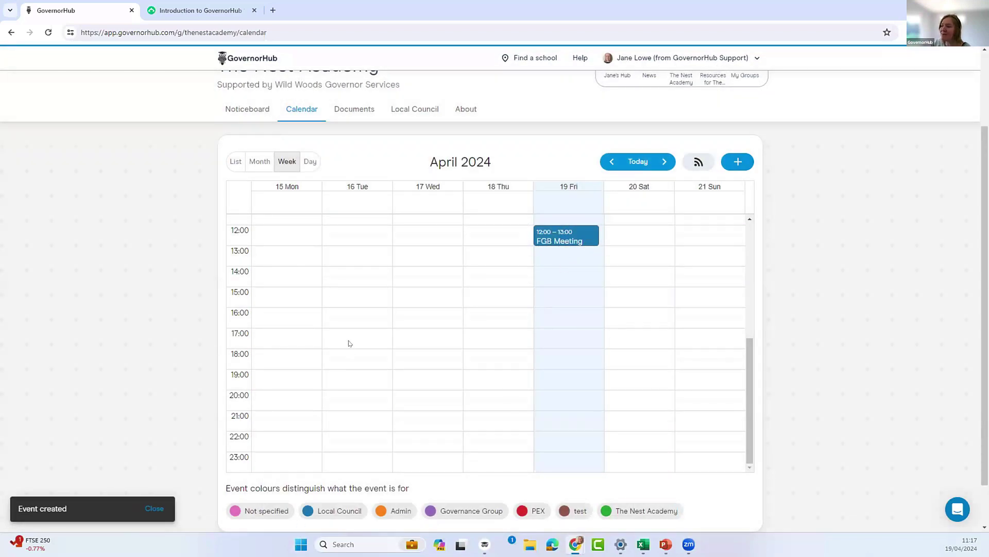
Record FGB Meeting attendance: apologies accepted for the fifth attendee, a cross for the sixth, all others attended; save and close the event.
click(563, 228)
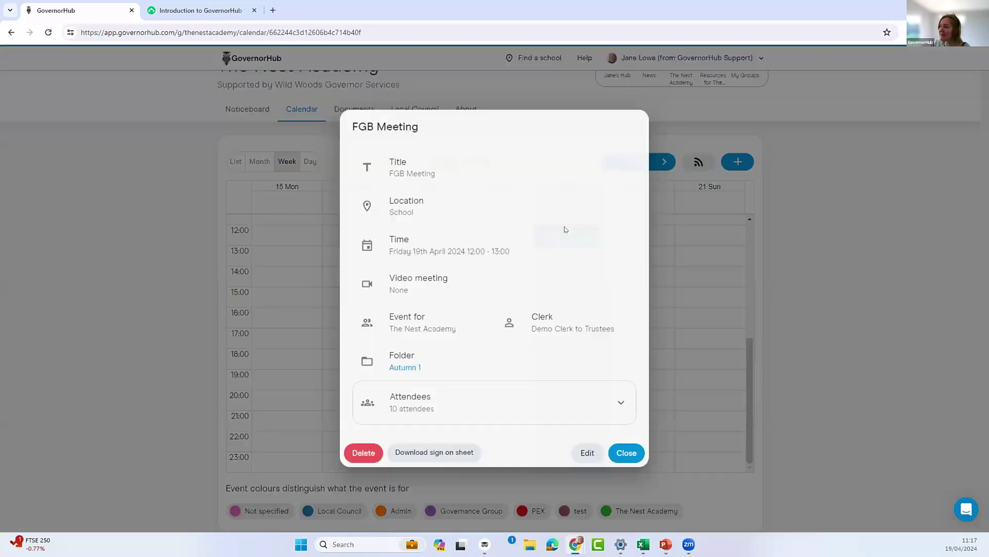
click(585, 452)
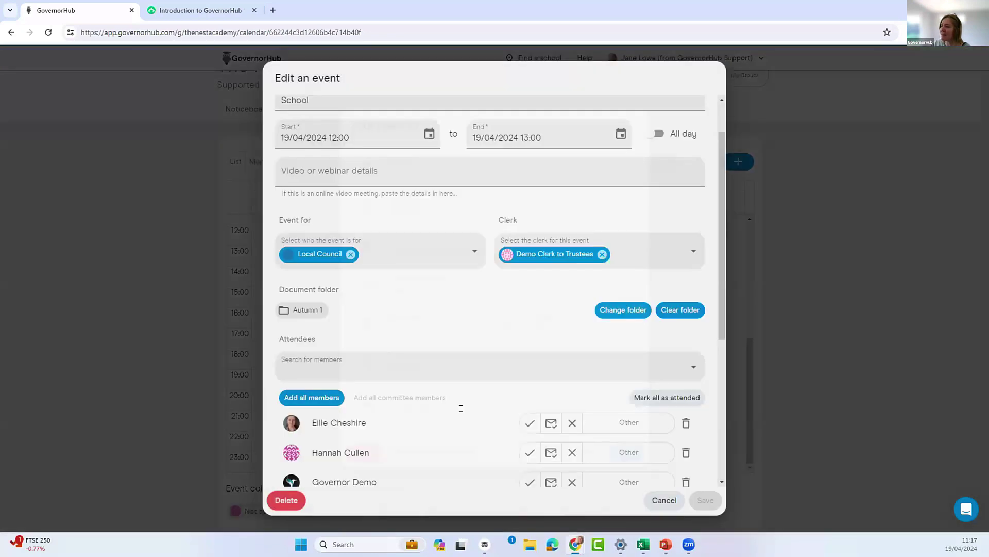
scroll(459, 407, down, 5)
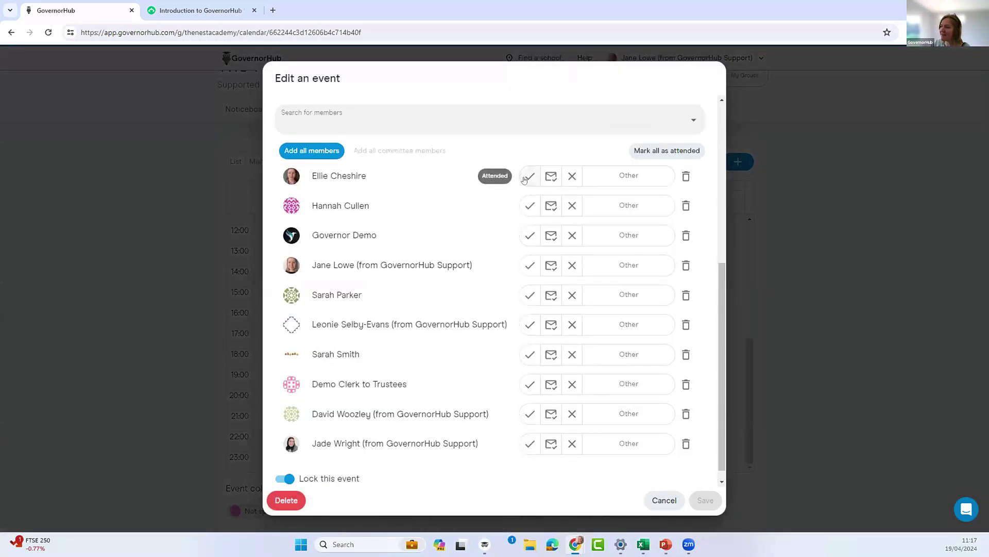
click(529, 176)
click(530, 206)
click(527, 266)
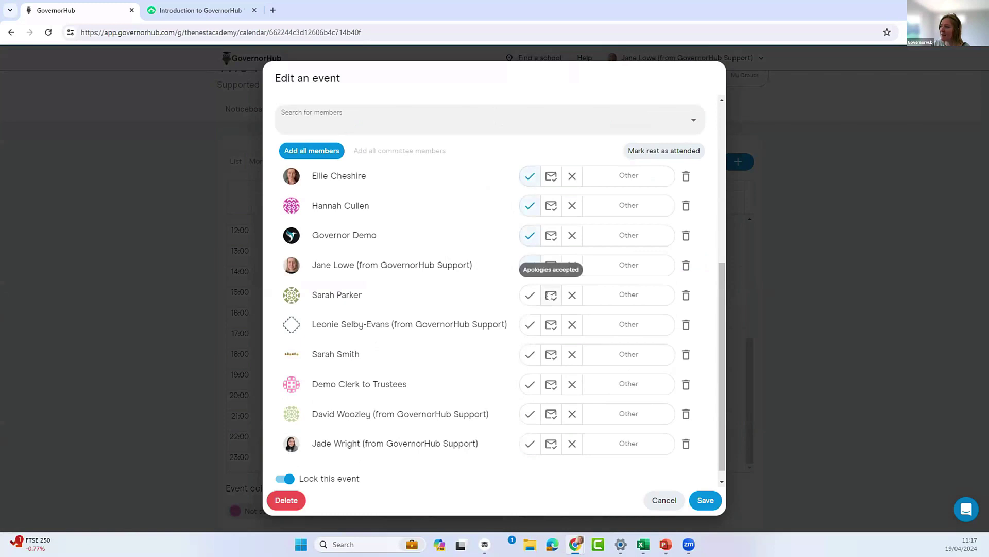
click(571, 325)
click(529, 355)
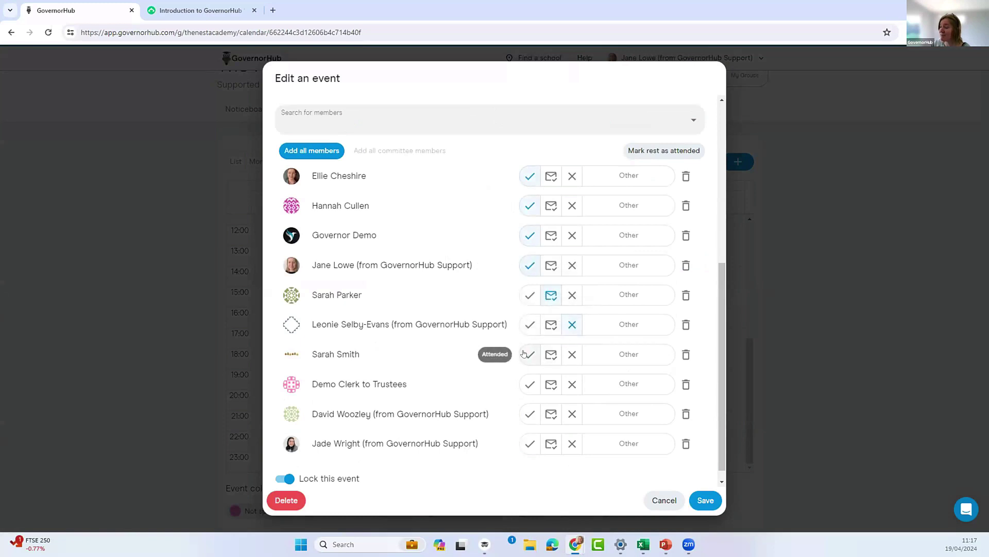
click(530, 385)
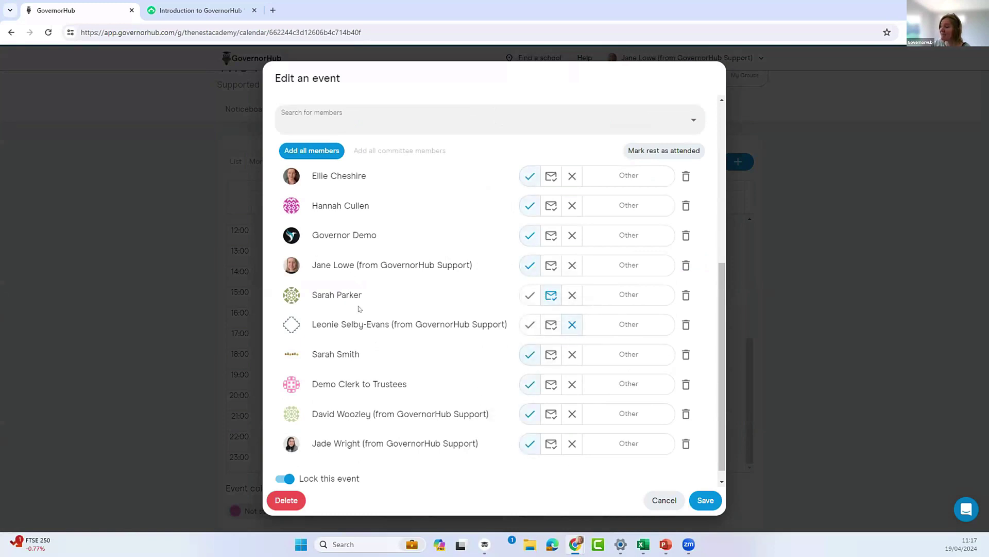
scroll(364, 307, up, 2)
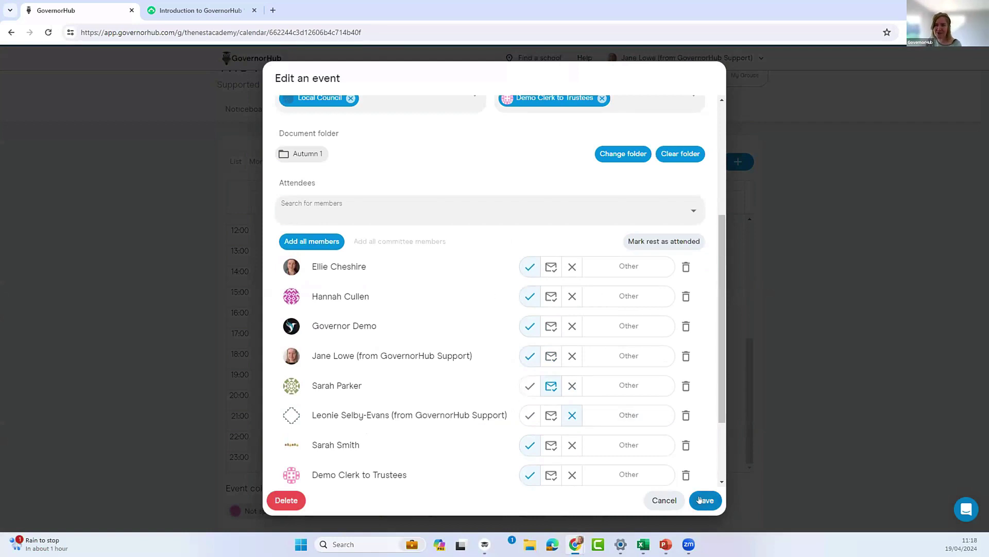
click(700, 499)
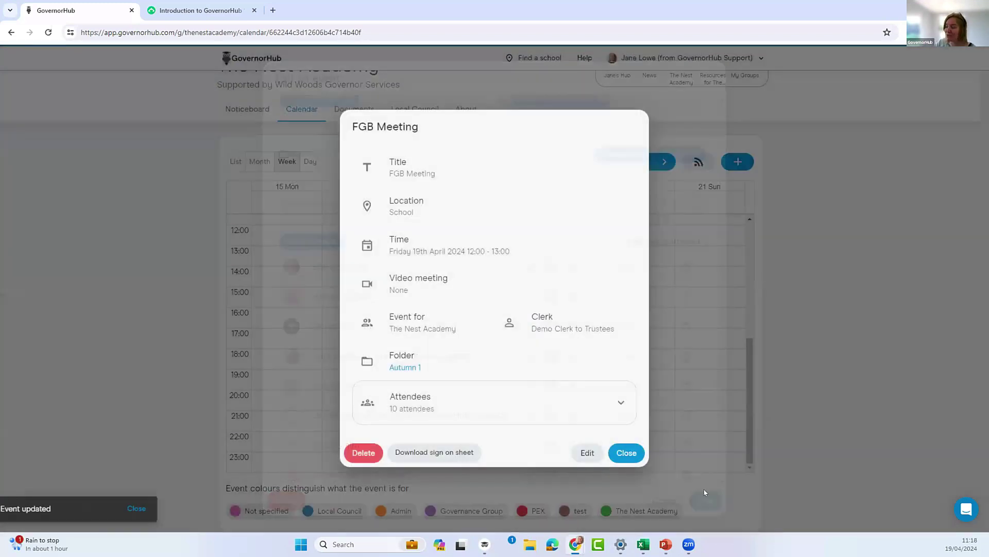
click(624, 459)
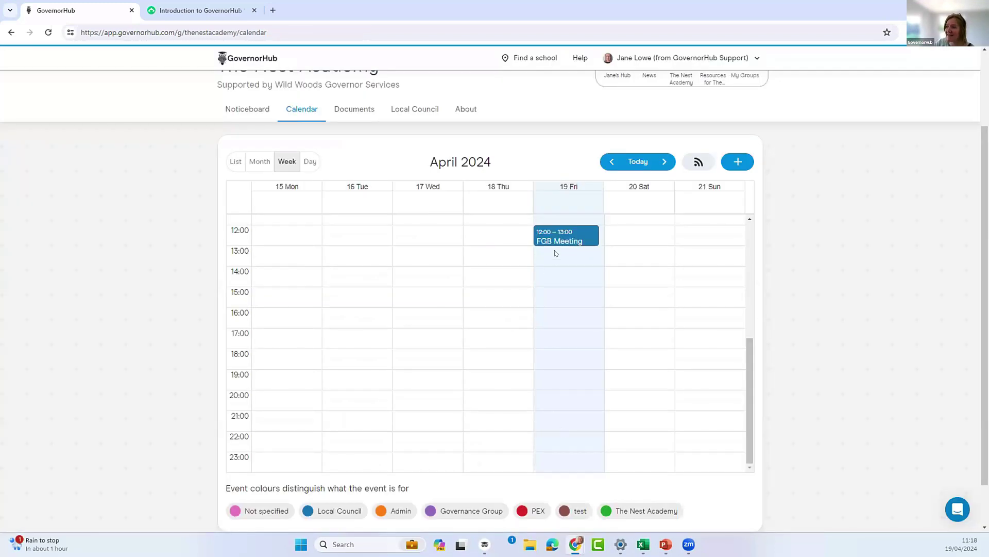
Look through the calendar's list, month, week and day views and the event colour key.
scroll(465, 425, up, 1)
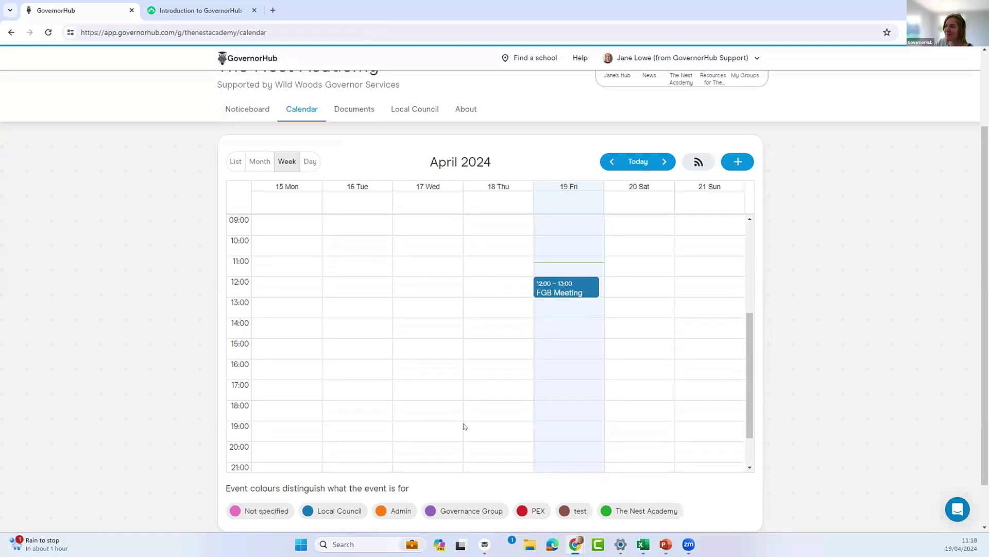
click(234, 162)
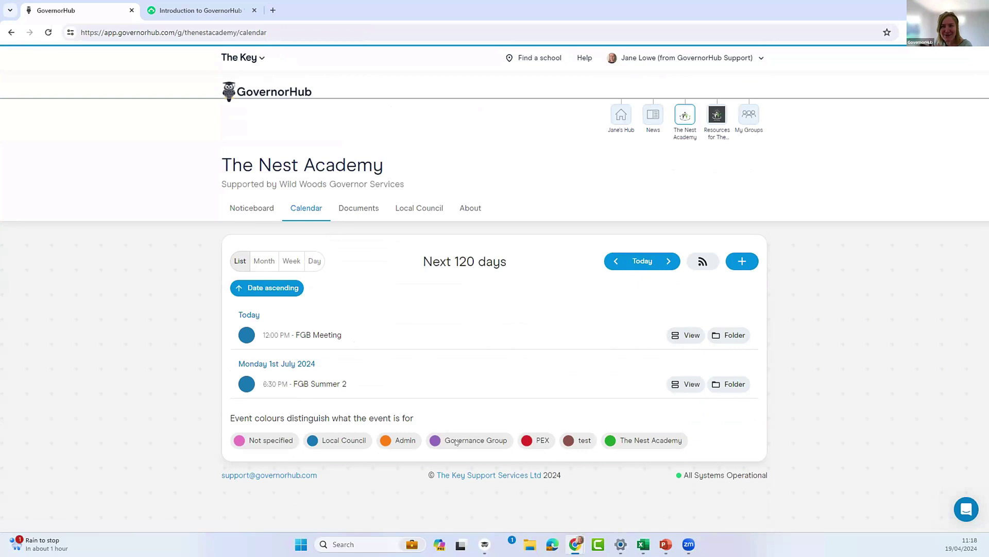
click(258, 262)
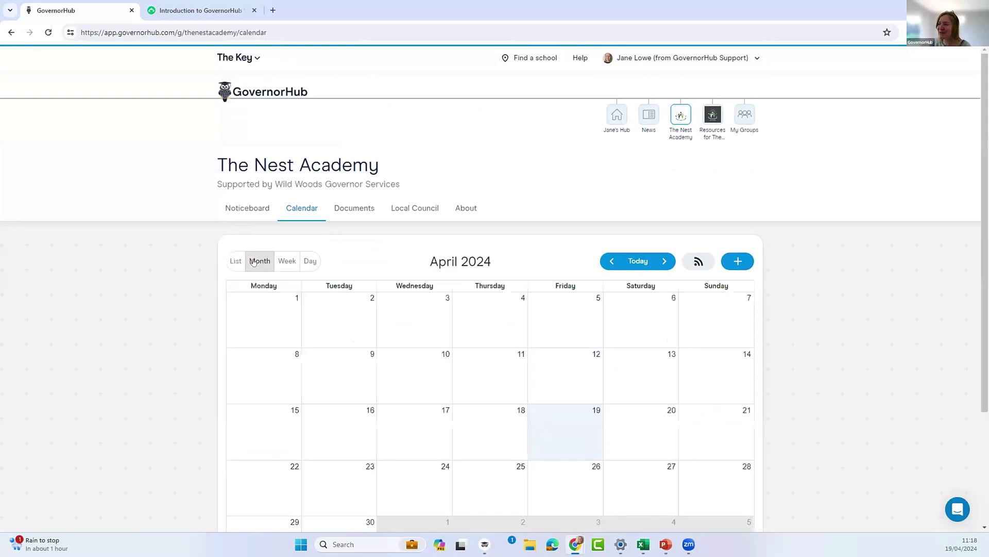
click(283, 260)
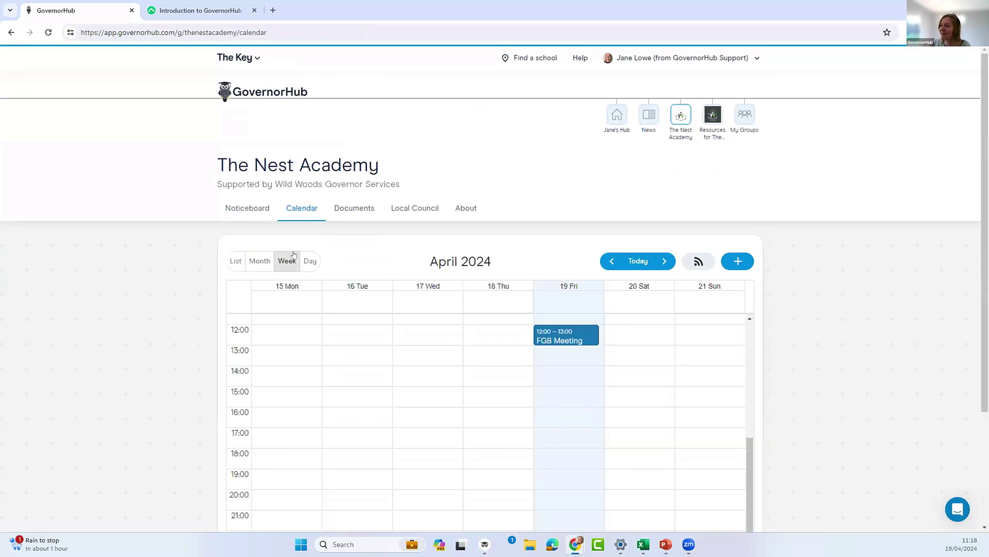
click(309, 260)
click(282, 261)
scroll(531, 360, up, 3)
scroll(530, 354, down, 3)
scroll(851, 335, down, 3)
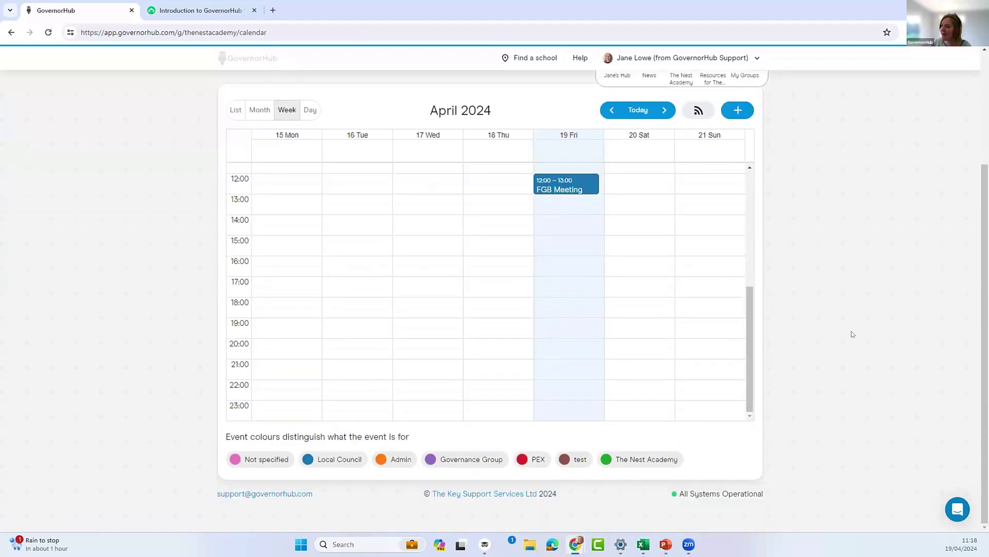
scroll(868, 326, up, 3)
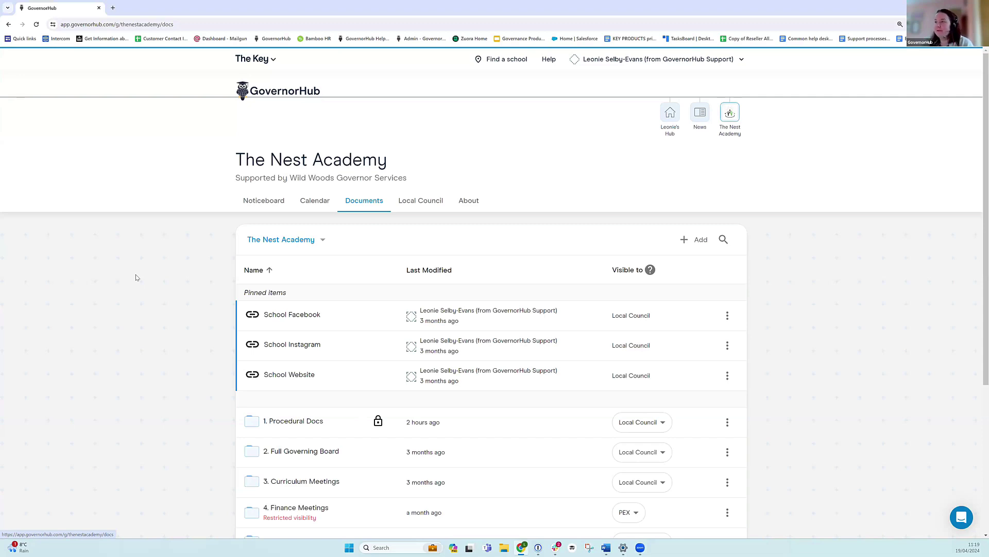
View the options for adding documents and the web link form in The Nest Academy's Documents, and leave without creating a link.
scroll(203, 309, down, 2)
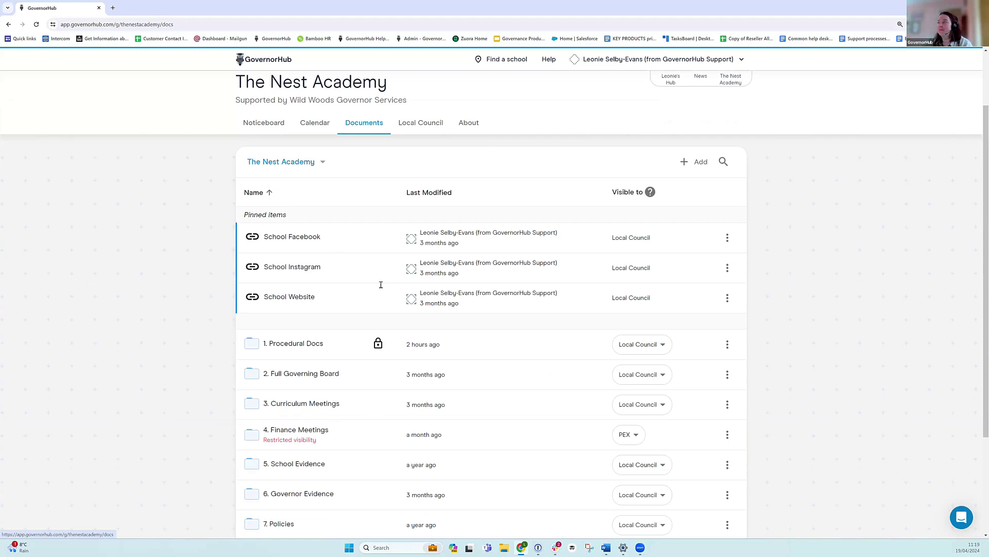
click(684, 164)
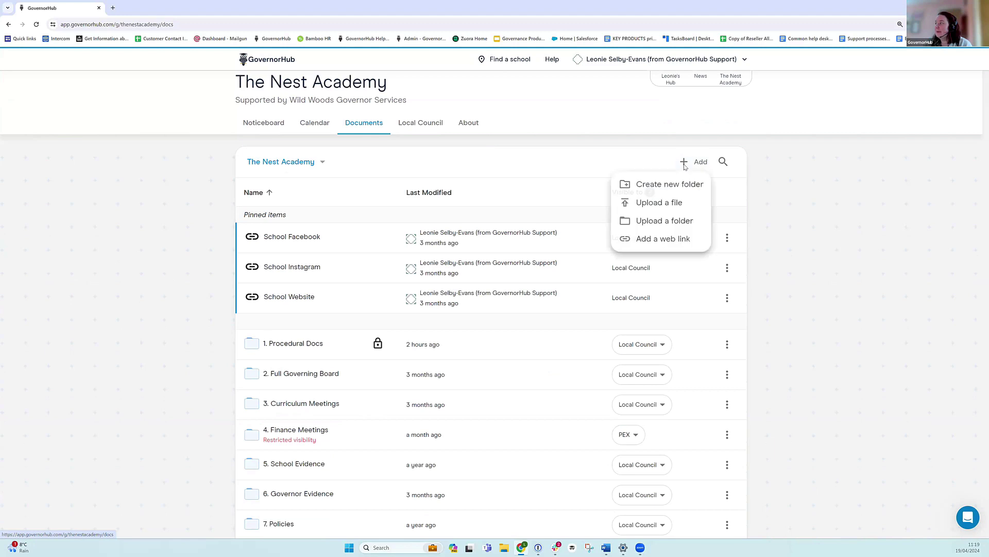
click(673, 242)
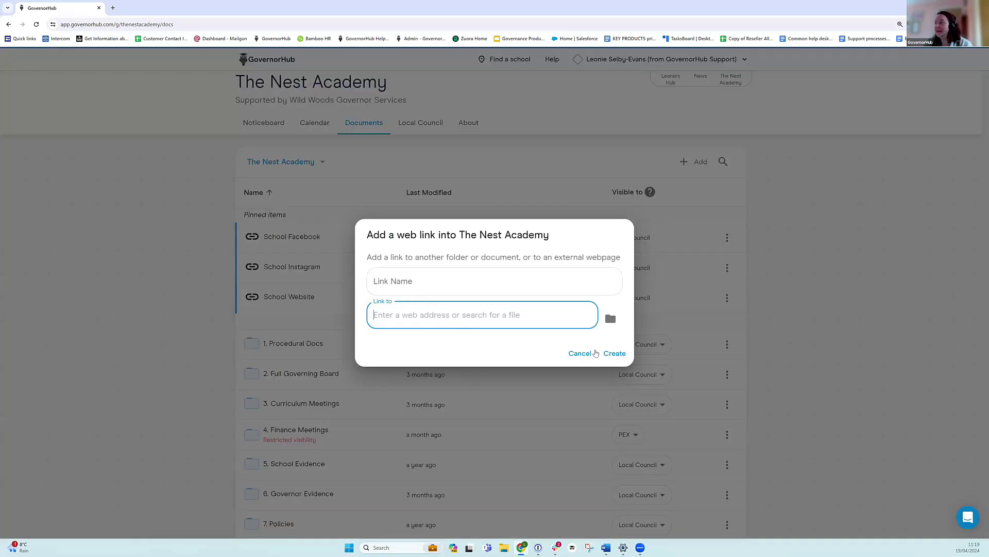
click(582, 262)
click(345, 242)
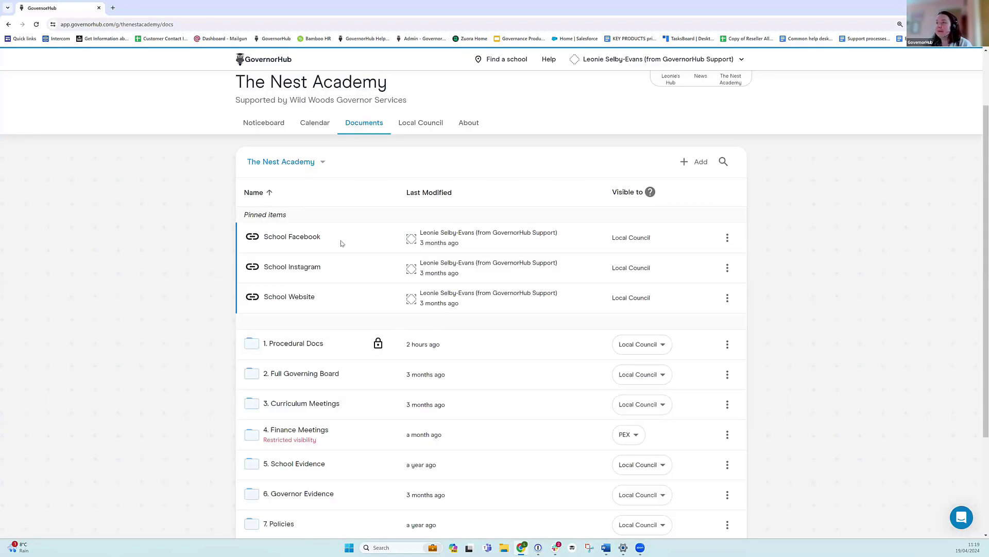
Examine the actions available for the pinned School Facebook link and look over the folder list with its modification dates.
click(726, 240)
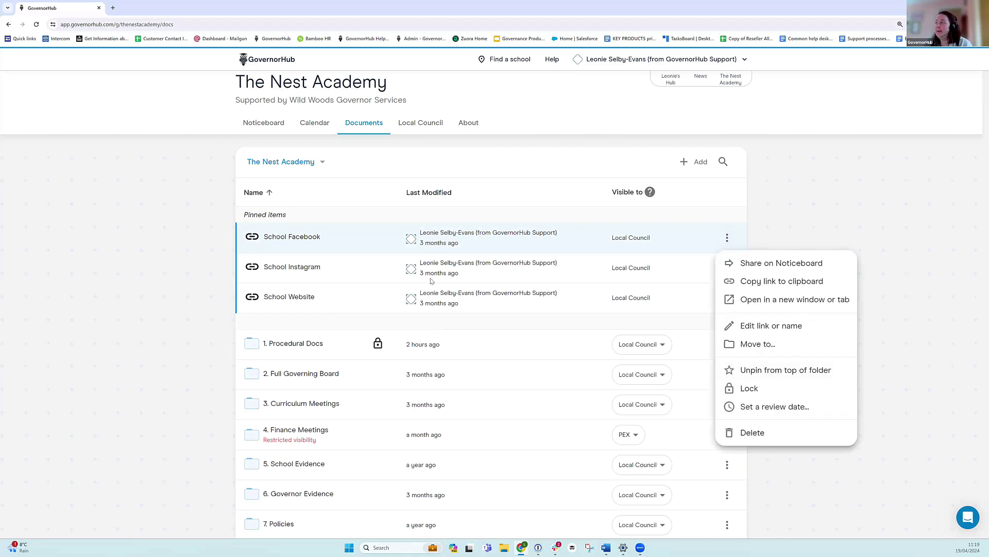
click(184, 246)
scroll(186, 246, down, 2)
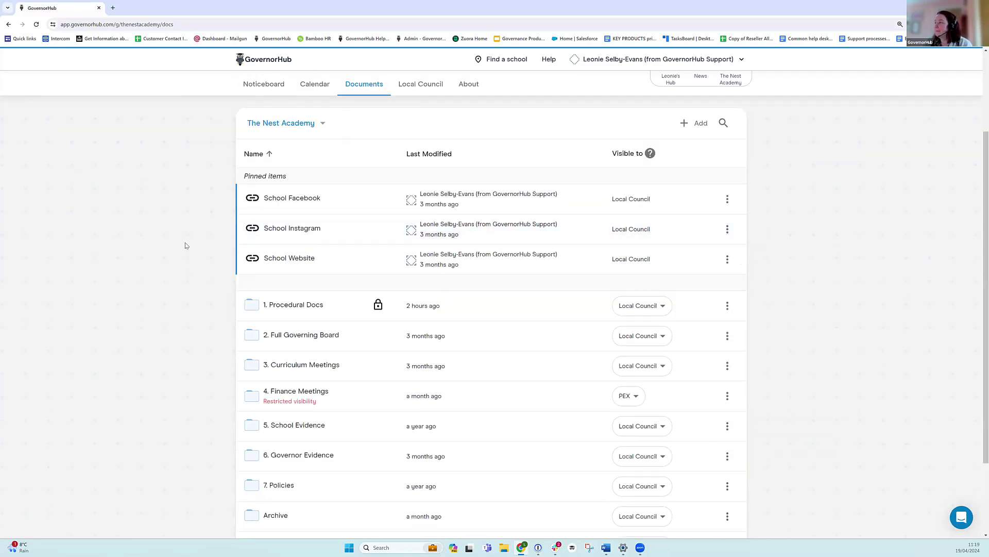
scroll(172, 177, up, 1)
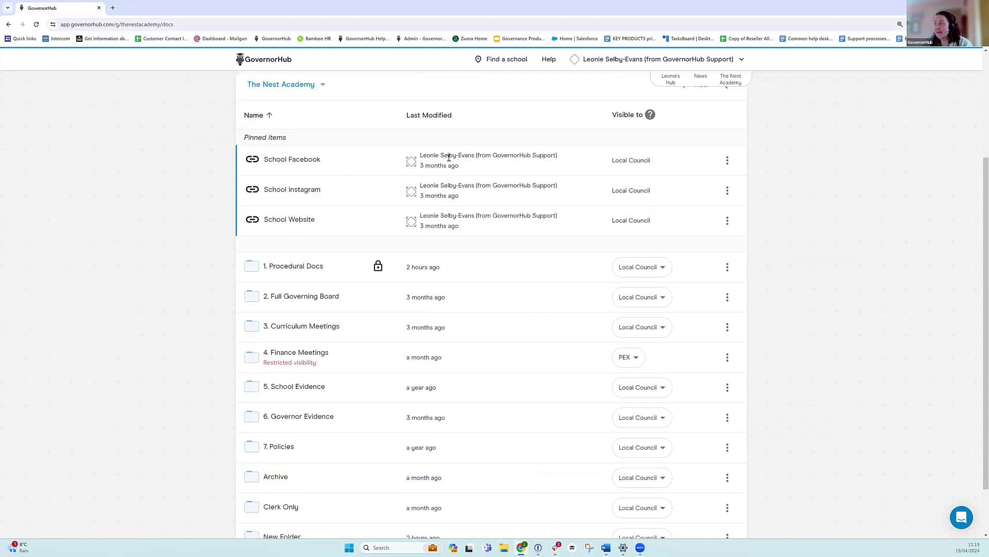
mouse_move(448, 166)
scroll(172, 307, up, 2)
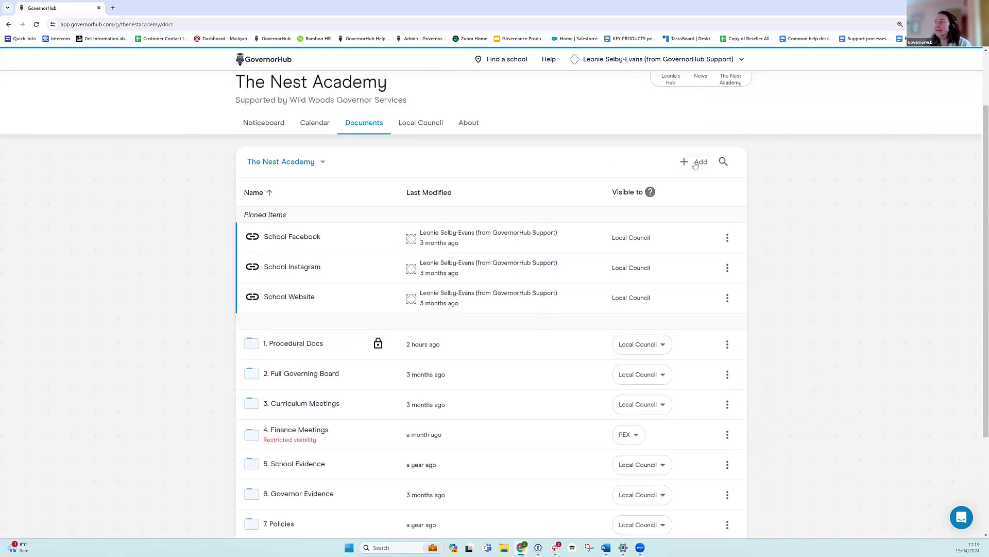
Create a new folder named "Finance" in The Nest Academy's documents and locate it in the folder list.
click(696, 162)
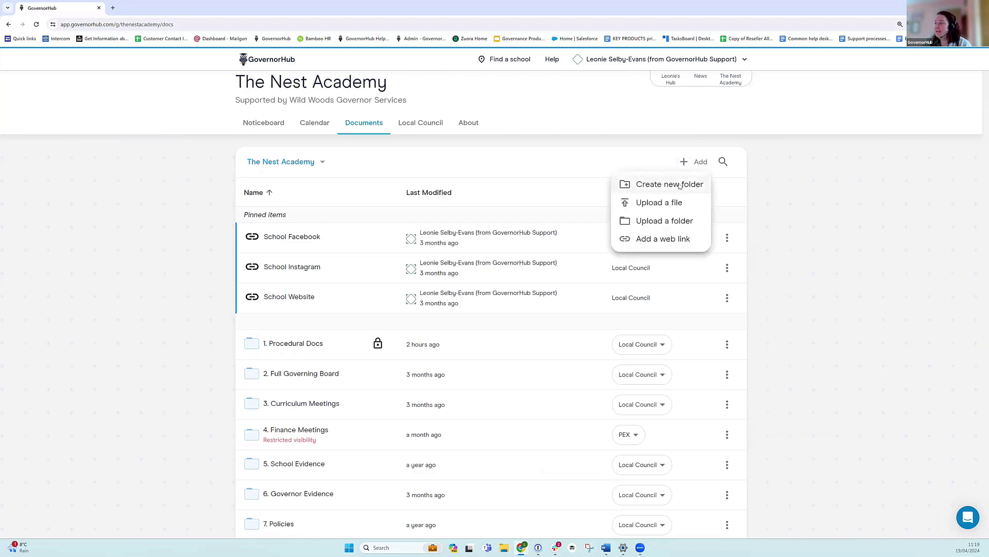
text(Fi)
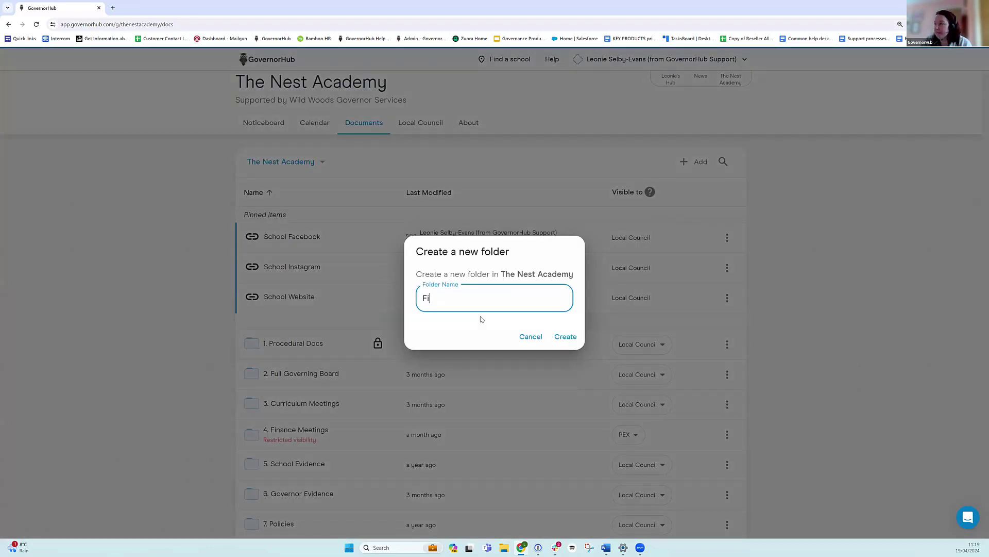
text(nance)
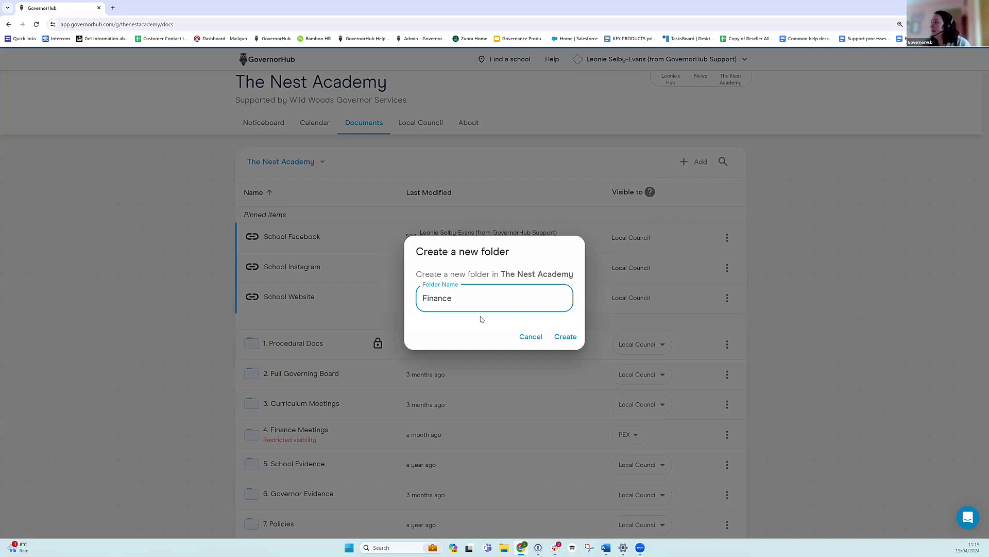
click(561, 338)
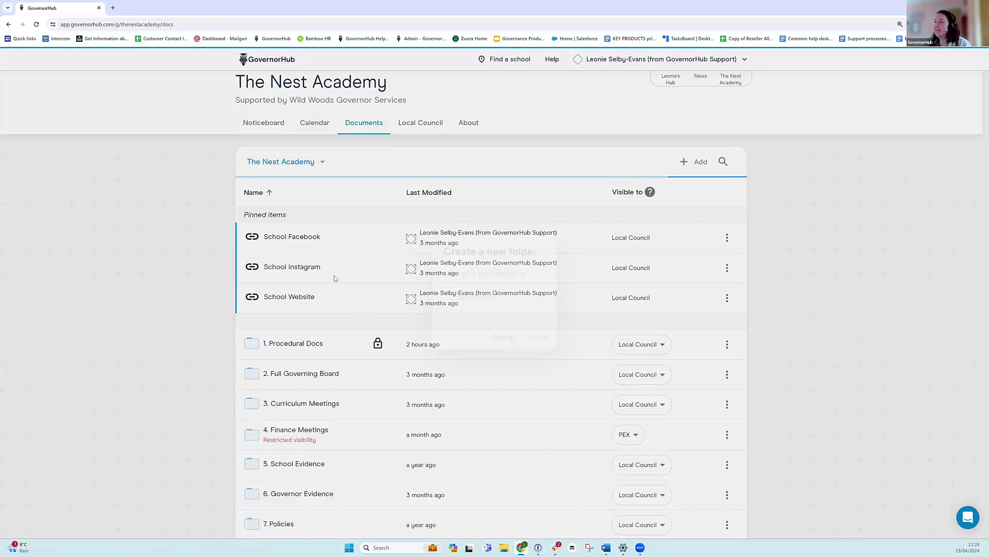
scroll(335, 276, down, 3)
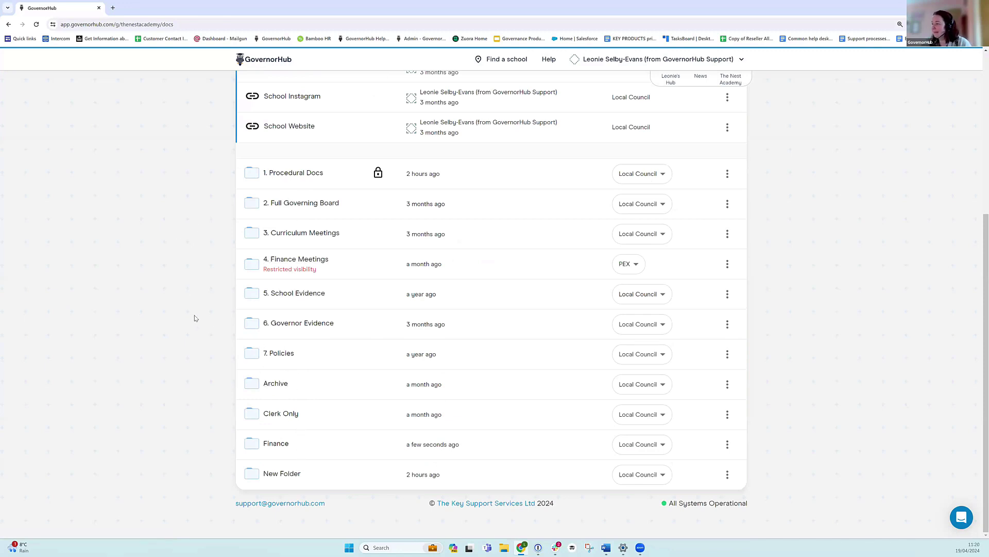
Restrict the visibility of the 1. Procedural Docs folder to Admin.
scroll(201, 307, up, 3)
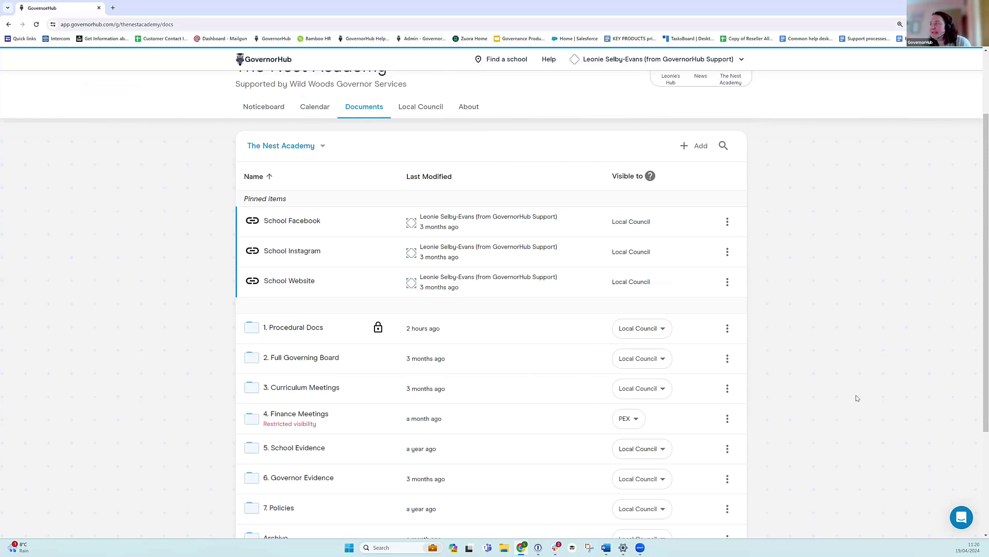
click(661, 330)
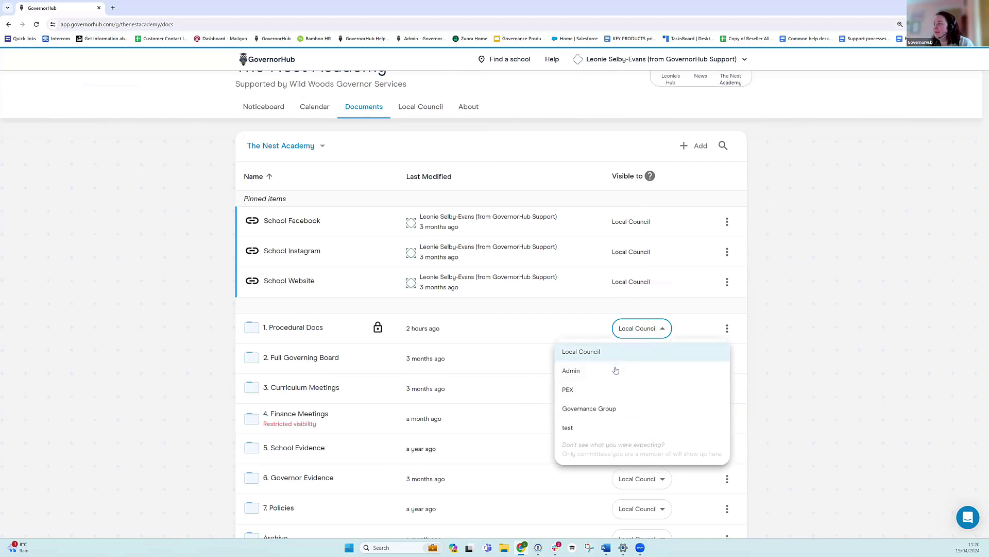
key(Return)
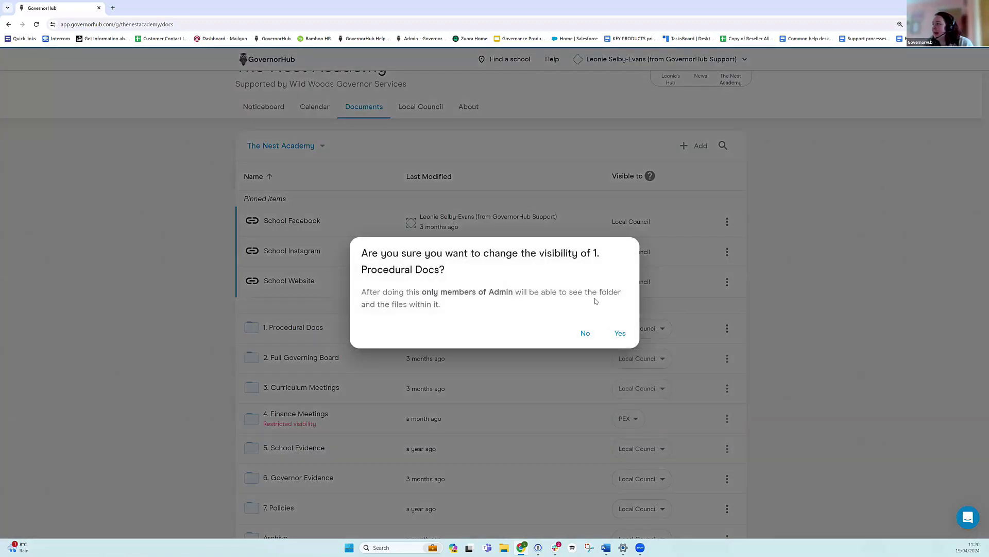
click(621, 333)
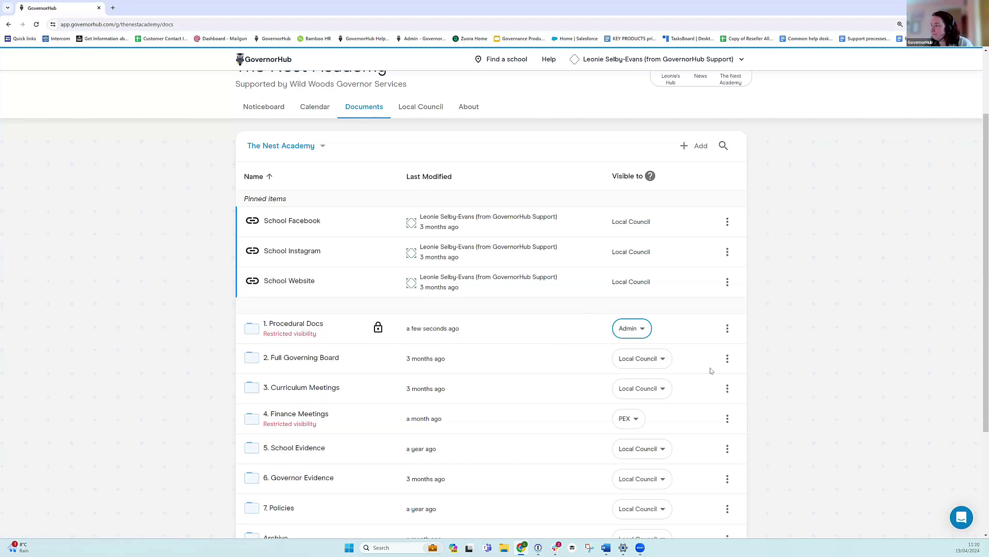
mouse_move(381, 332)
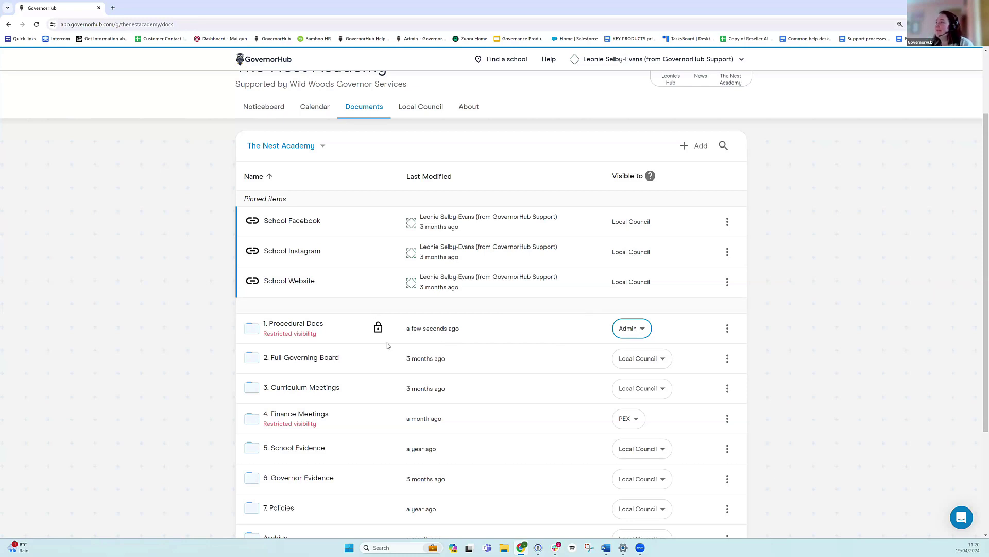
Review the actions available for the 1. Procedural Docs folder and change its visibility to Local Council.
click(727, 328)
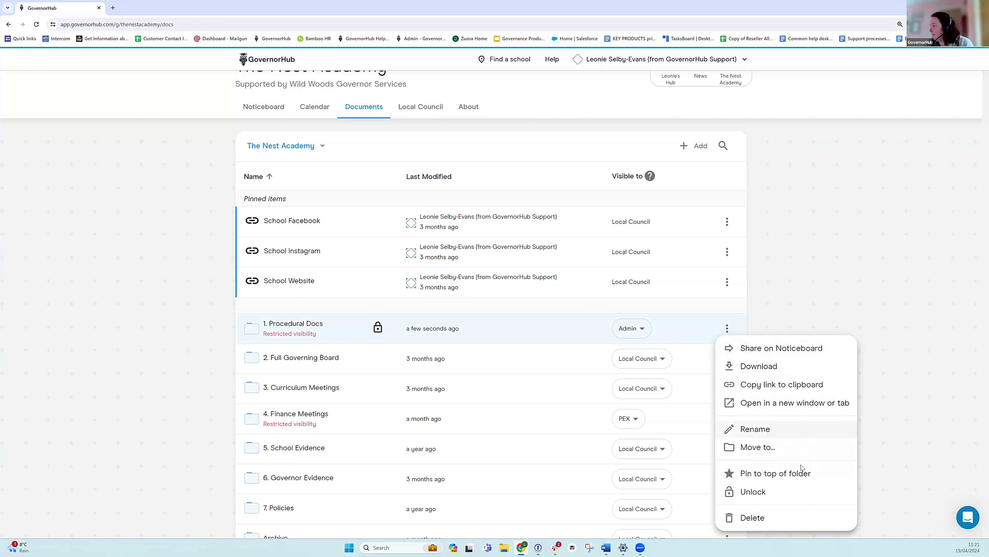
click(799, 306)
scroll(789, 293, down, 2)
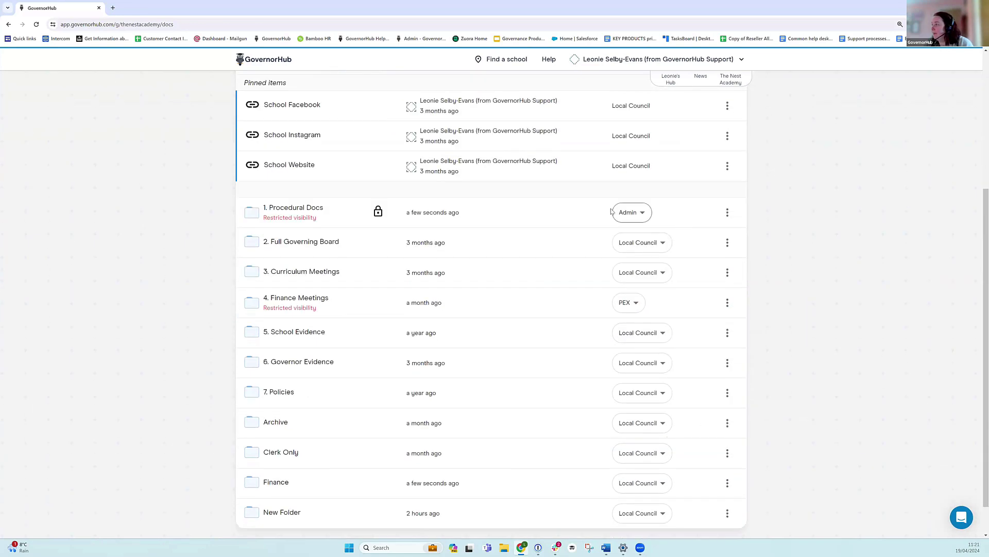
click(631, 214)
click(637, 309)
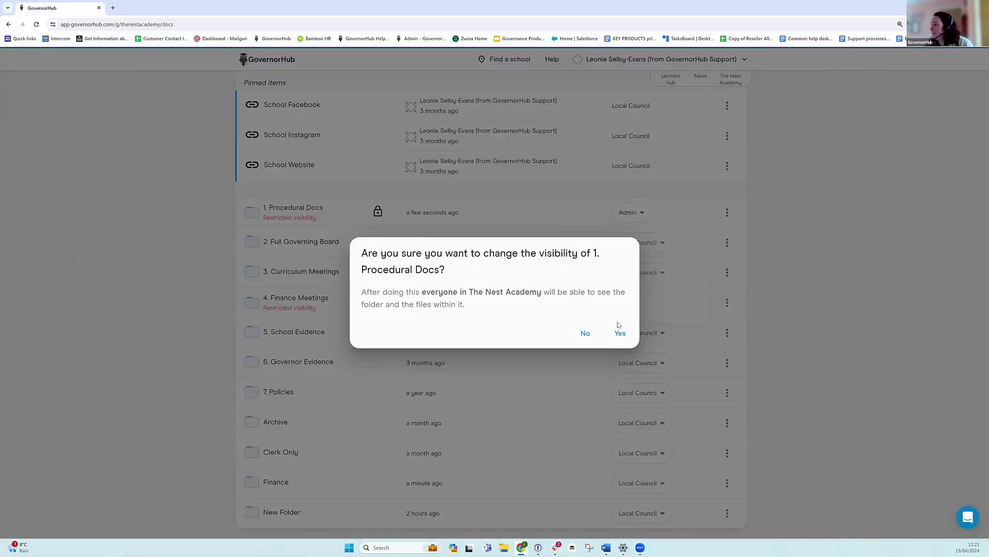
click(620, 333)
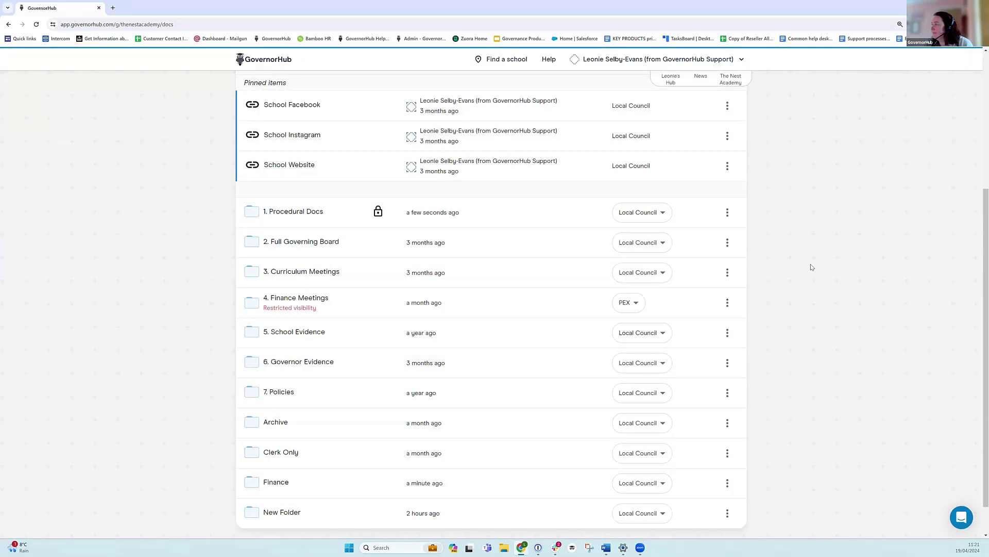
In the 7. Policies folder, set the Health and Safety Policy's review date to 21 June 2024.
scroll(777, 253, down, 1)
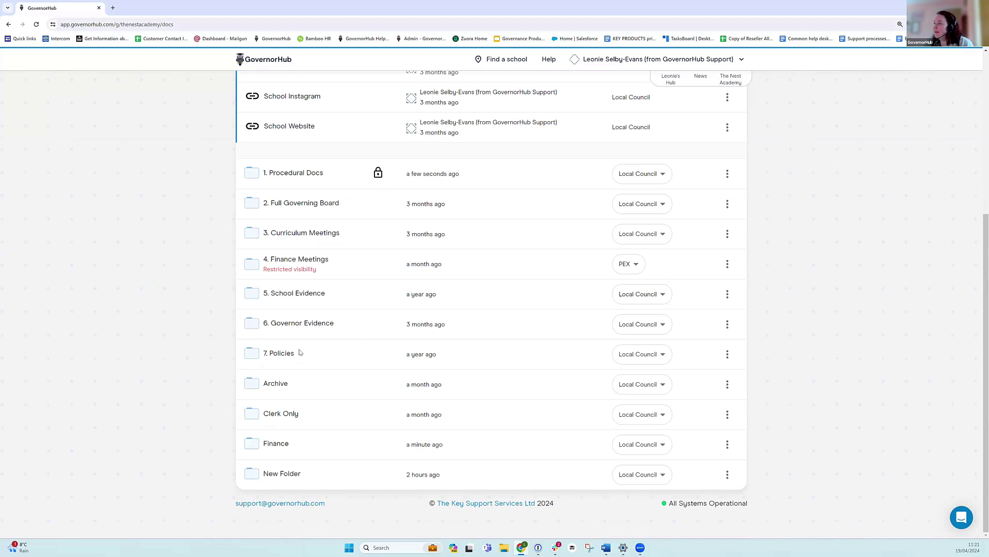
click(279, 360)
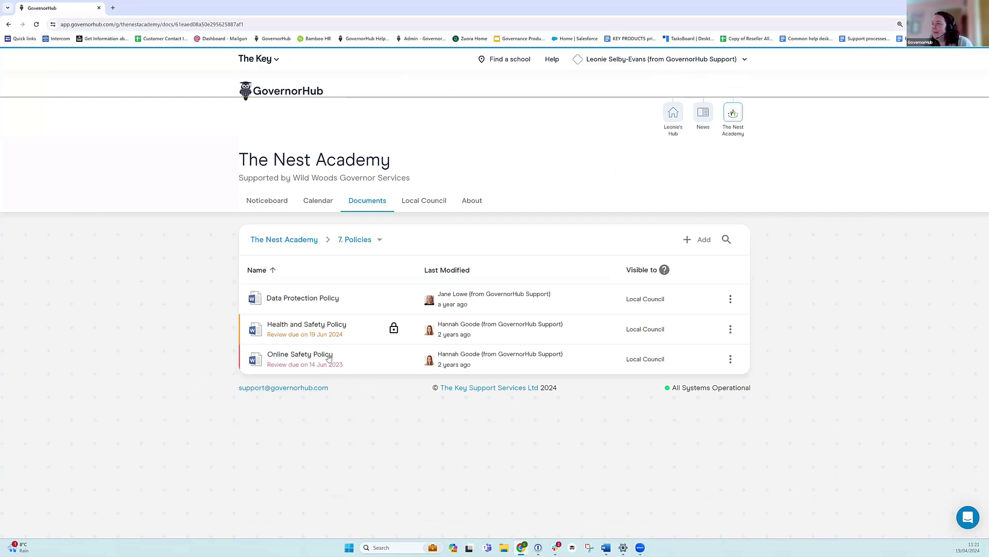
click(730, 328)
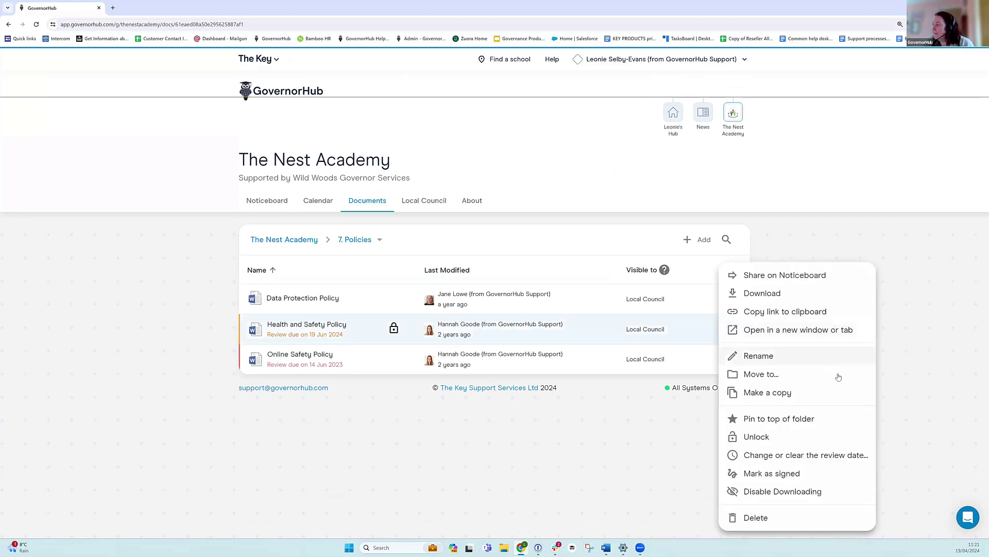
click(806, 455)
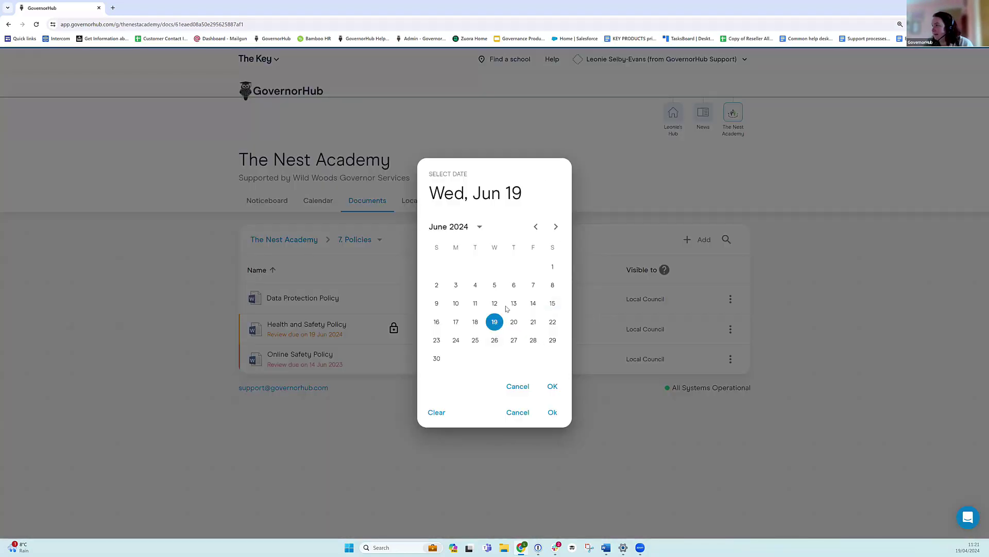
click(533, 323)
click(553, 413)
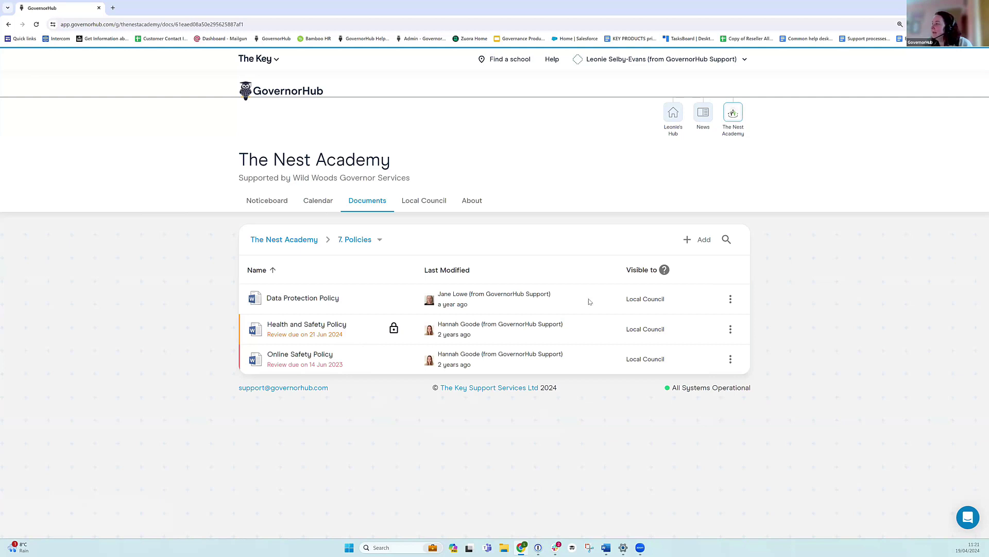
Mark the Data Protection Policy in the 7. Policies folder as signed.
click(730, 298)
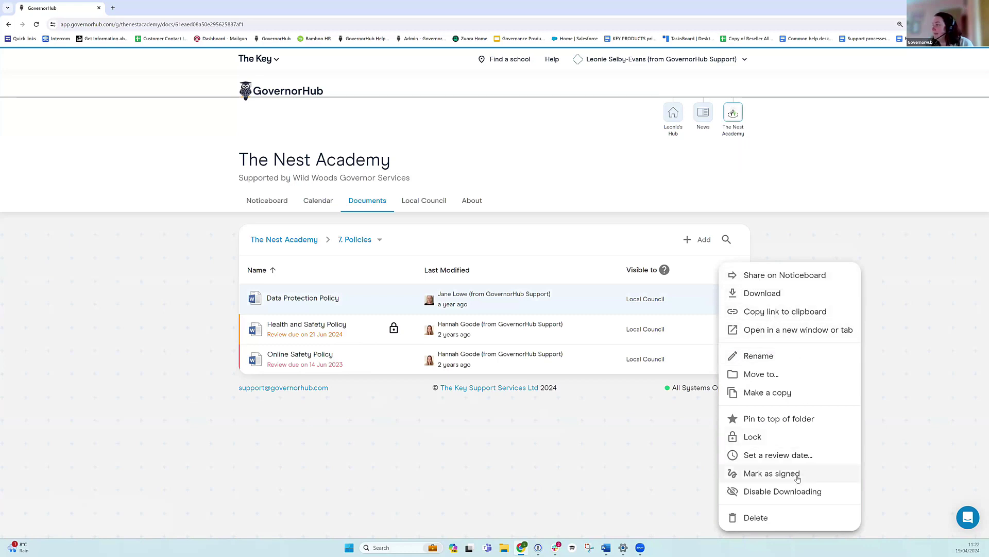
click(772, 473)
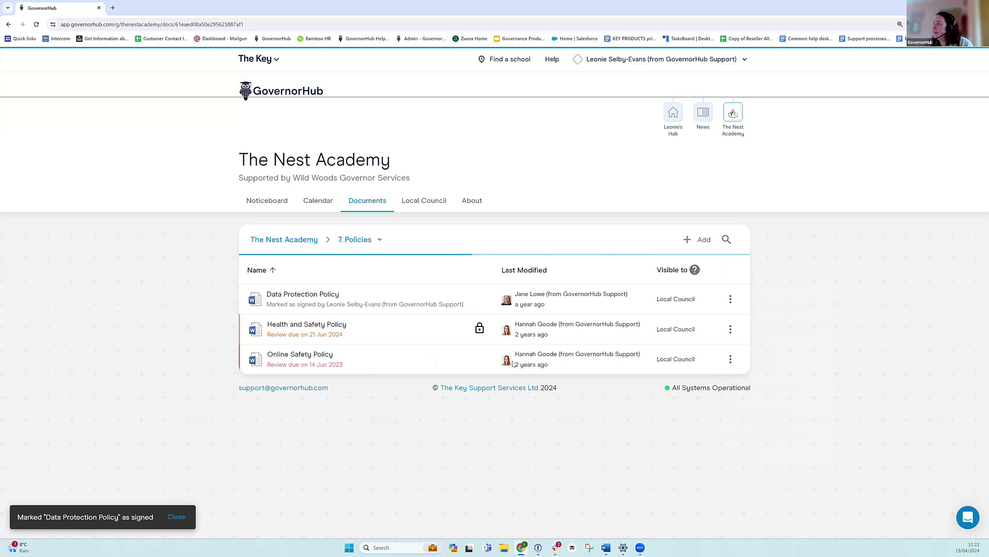
mouse_move(346, 307)
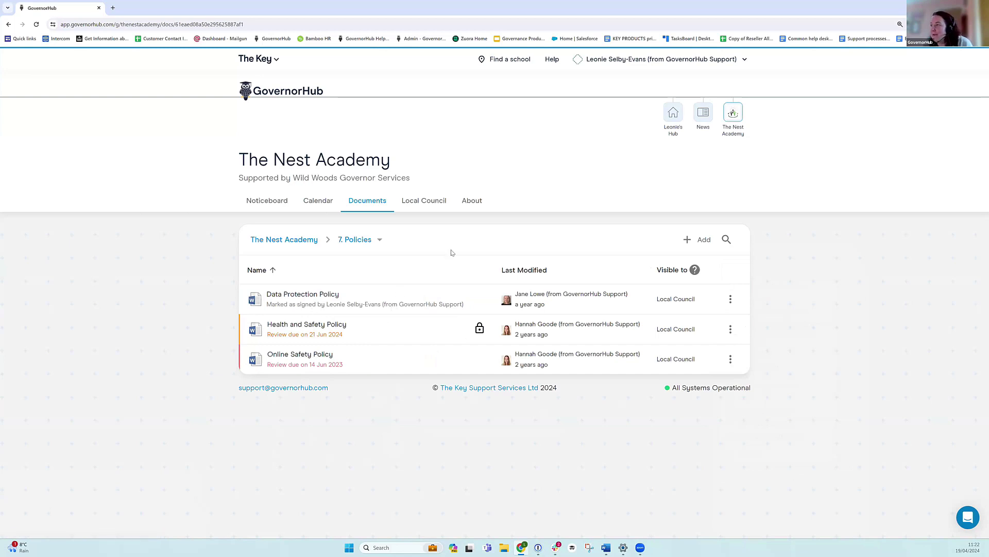
Return to The Nest Academy's top-level documents and look over the full folder list.
click(280, 246)
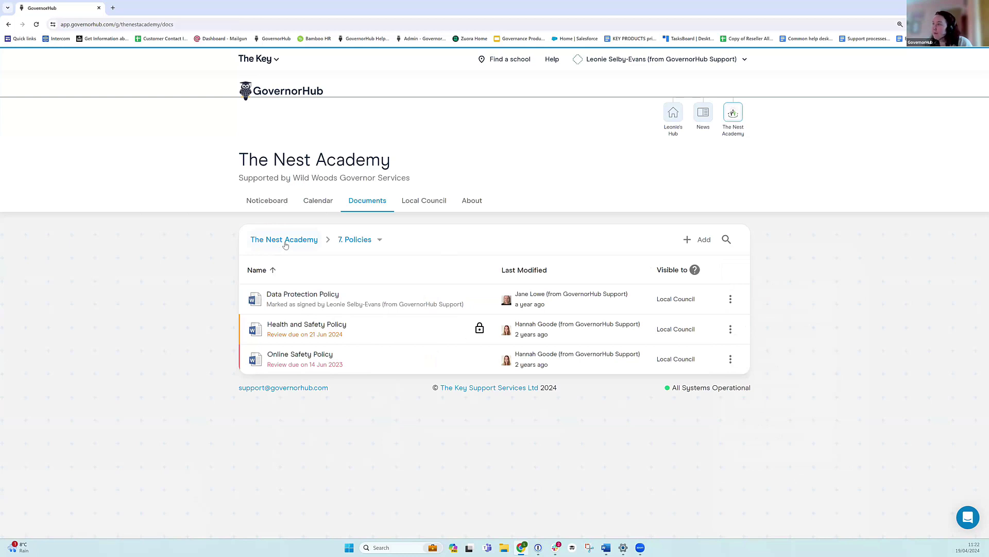
scroll(189, 340, down, 3)
scroll(188, 350, down, 2)
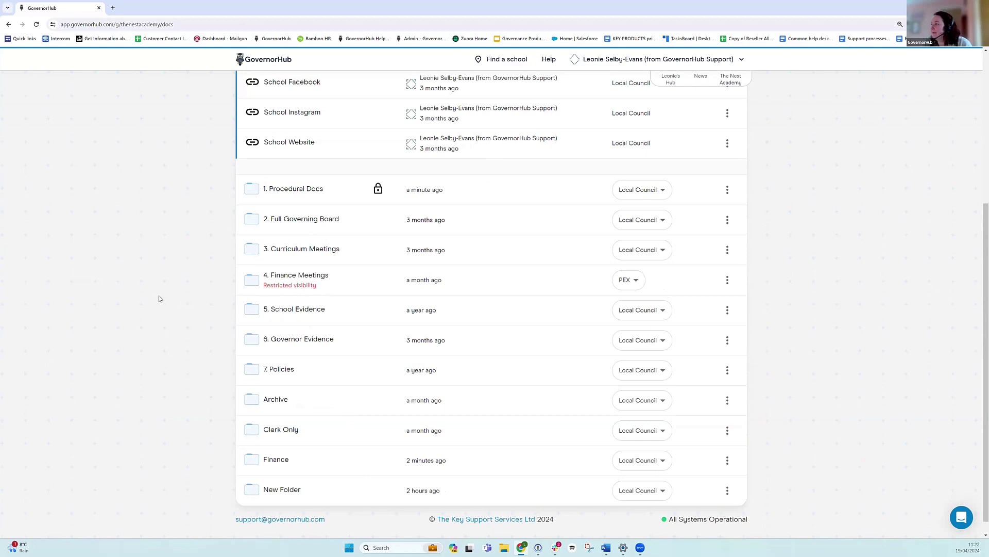
scroll(159, 298, up, 5)
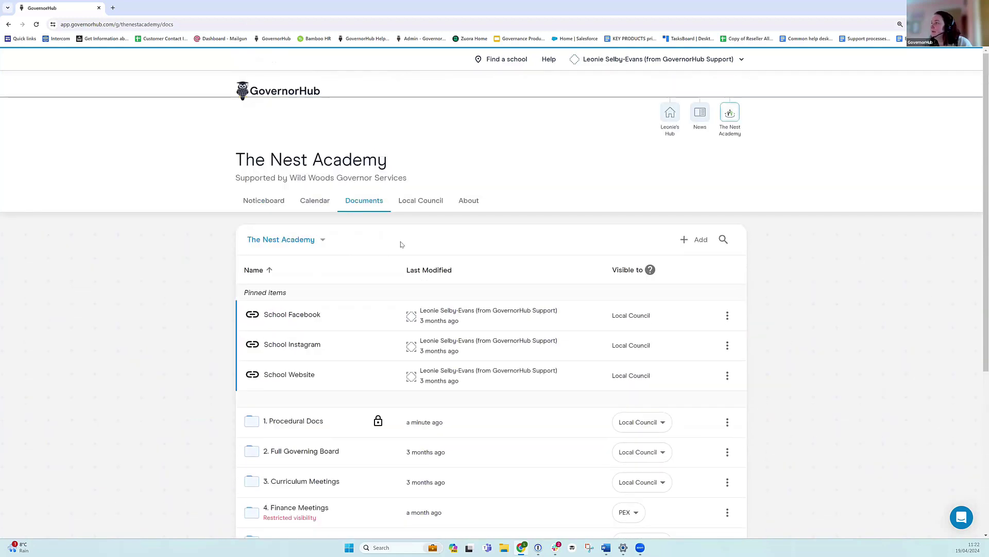
Look through the Local Council's current members and view the form for adding a member, leaving without adding anyone.
click(420, 202)
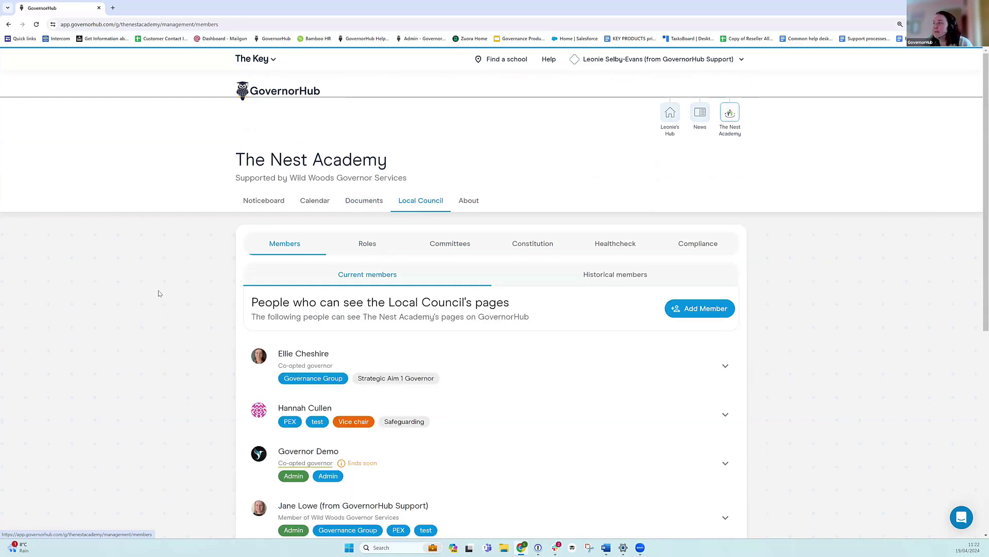
scroll(244, 309, down, 1)
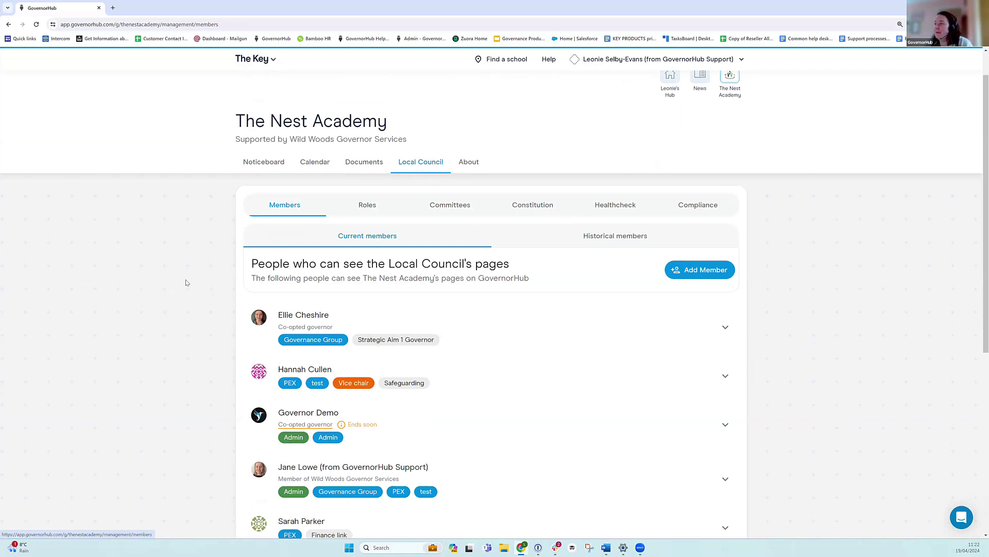
scroll(301, 190, down, 1)
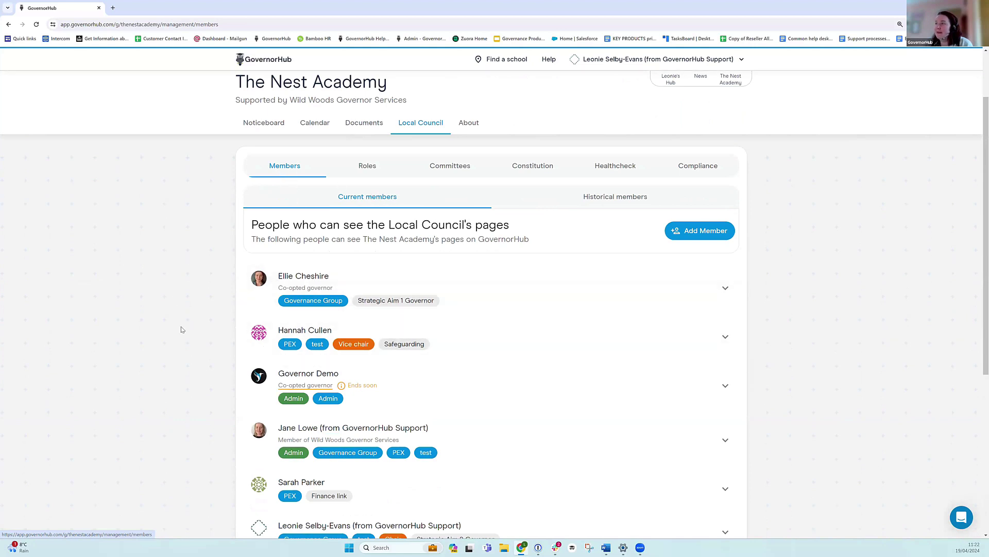
scroll(187, 326, up, 1)
scroll(190, 384, down, 4)
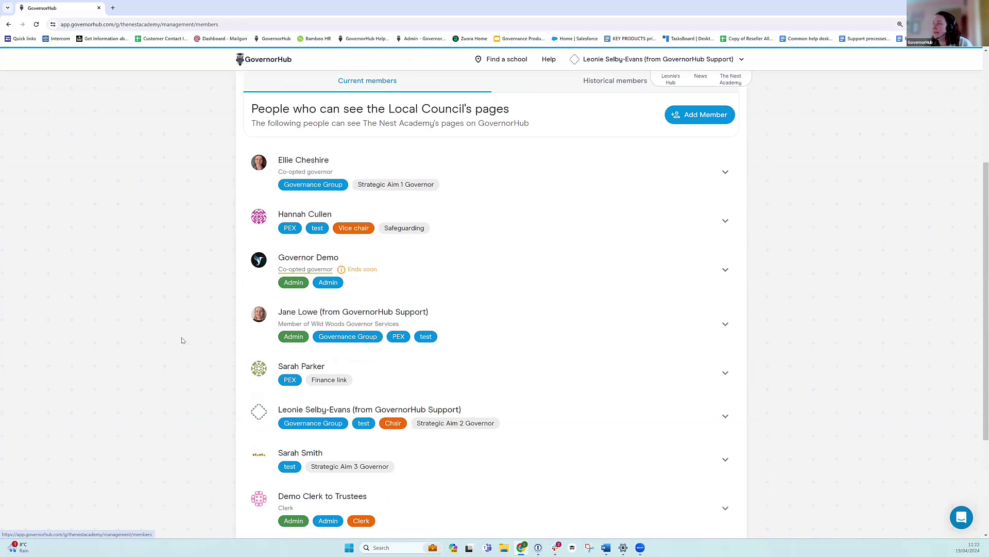
scroll(183, 339, up, 2)
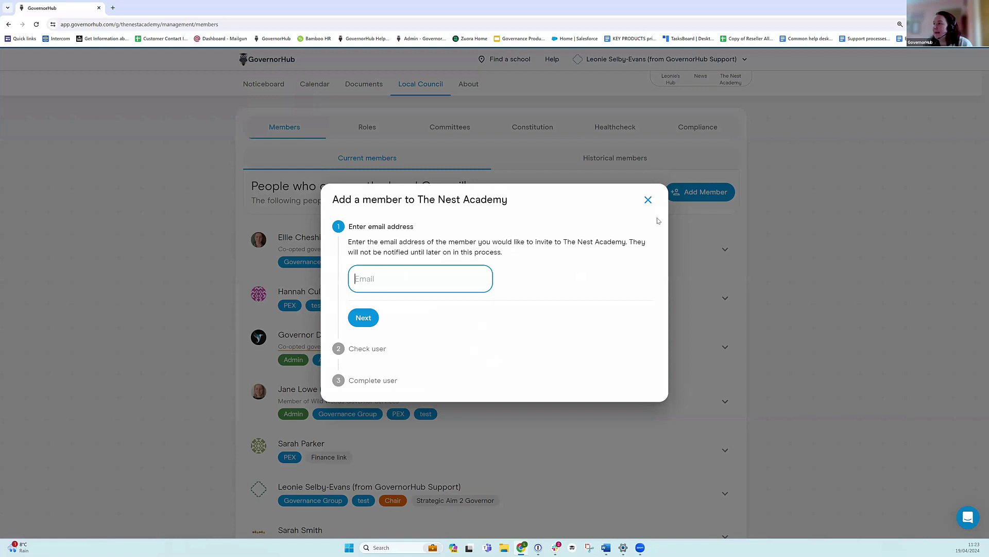
click(648, 201)
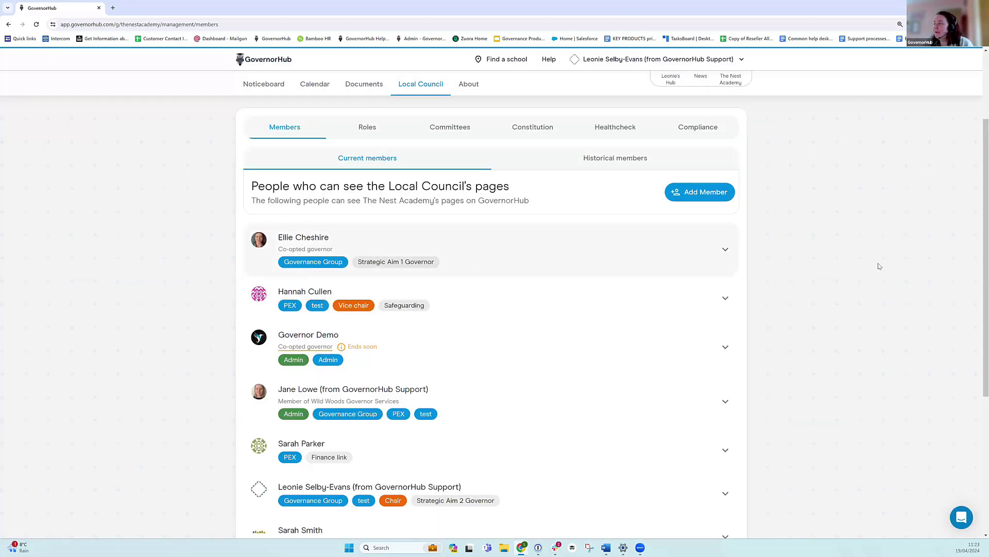
View the first listed member's Co-opted Governor appointment details and the types offered for another appointment, without saving anything.
click(726, 253)
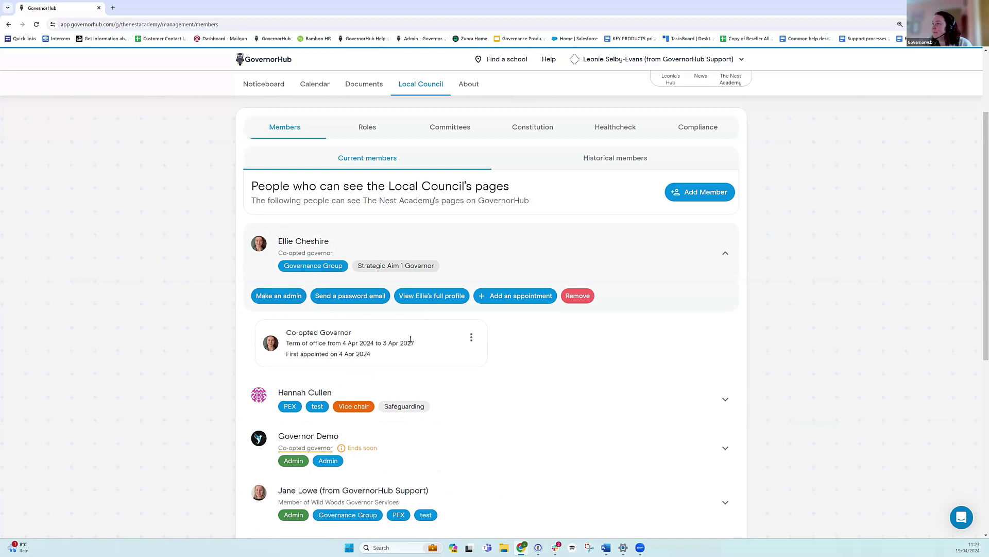
click(471, 340)
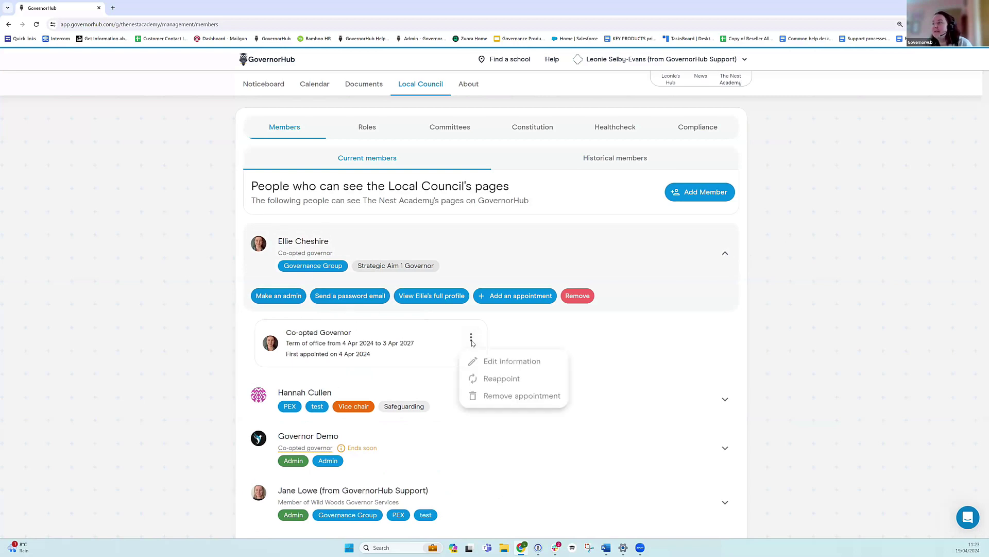
click(486, 360)
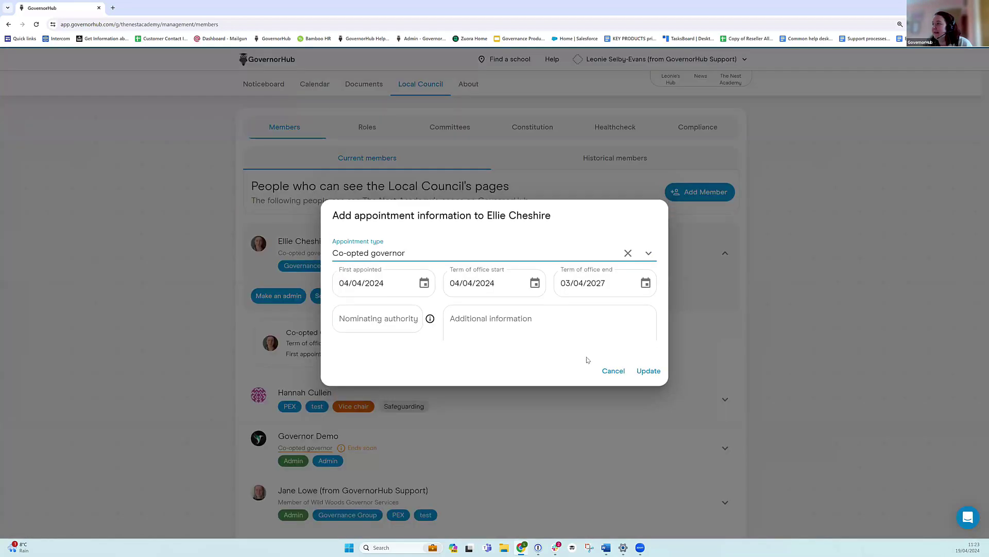
click(612, 376)
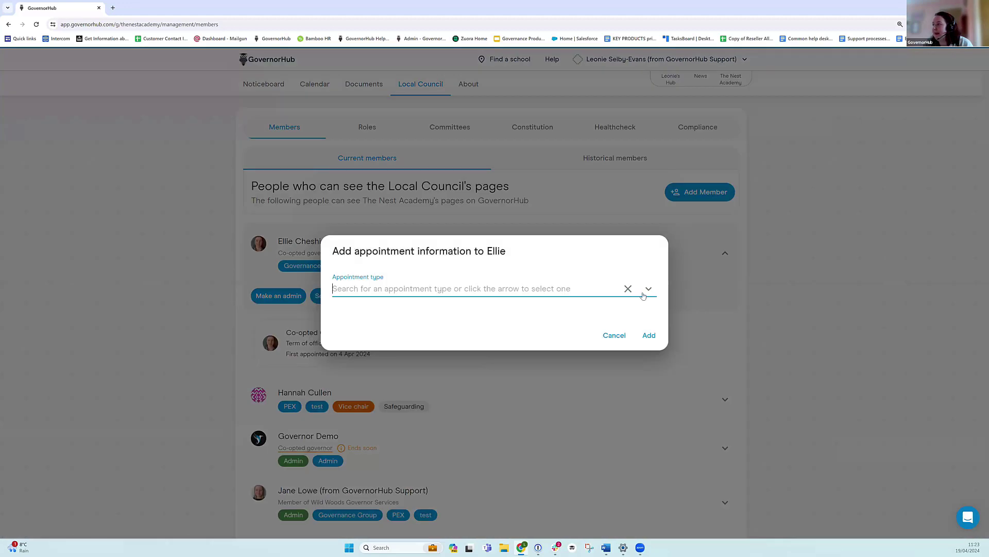
click(648, 288)
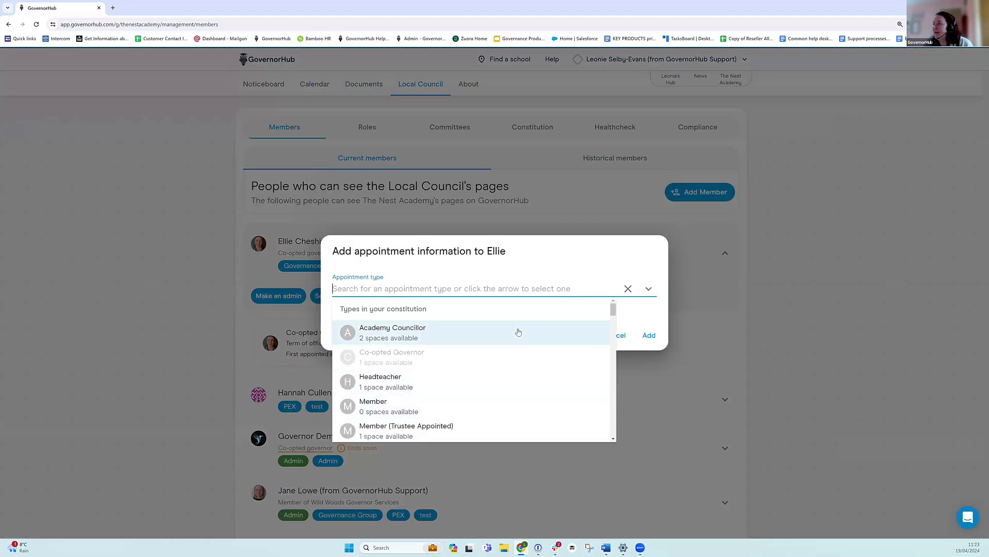
click(645, 315)
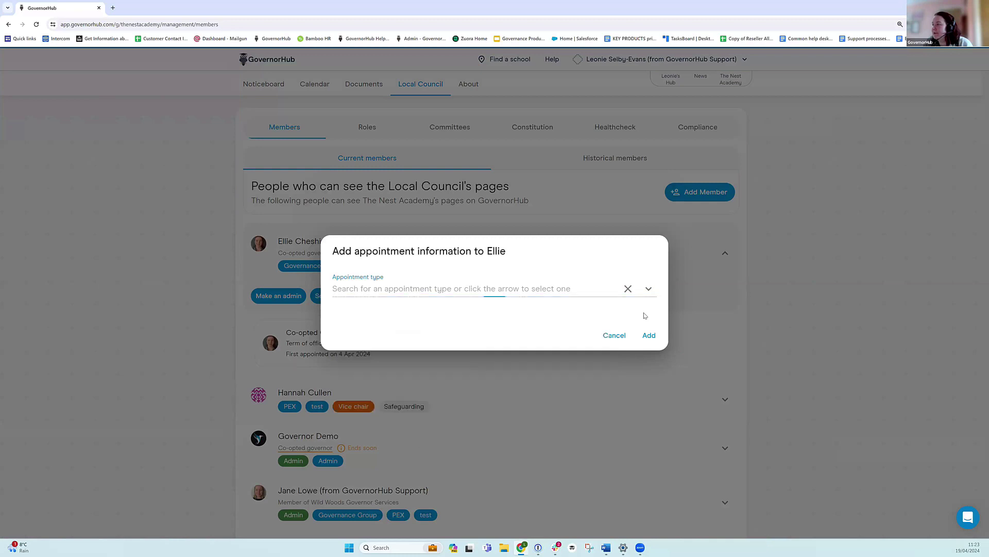
click(614, 336)
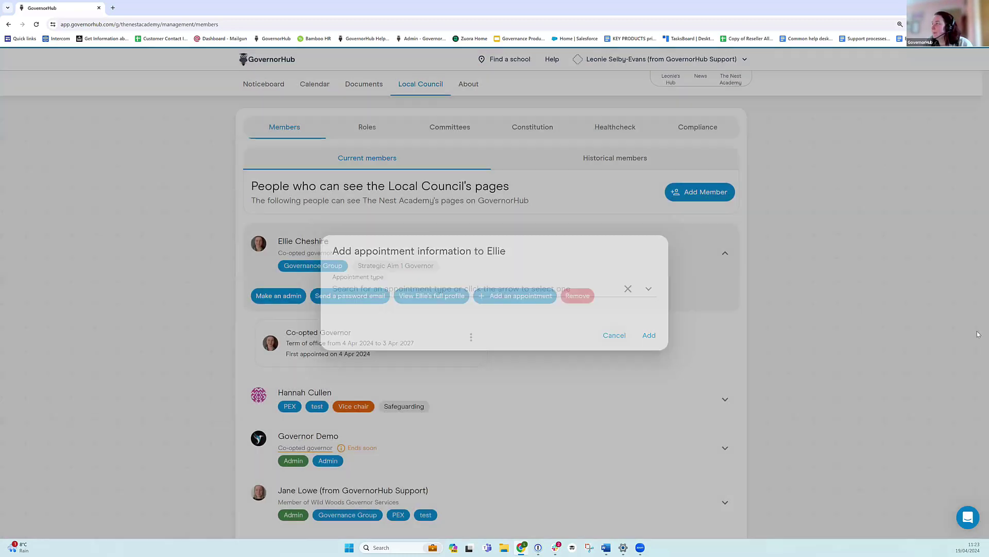
View the Local Council's historical members and check the removal details of the most recent Co-opted Governor record.
click(613, 168)
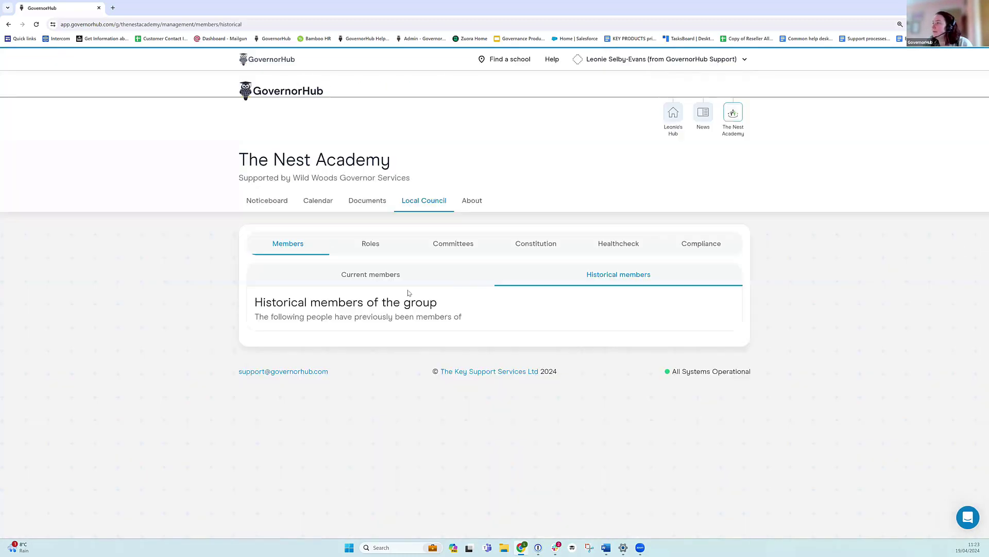
scroll(161, 318, down, 1)
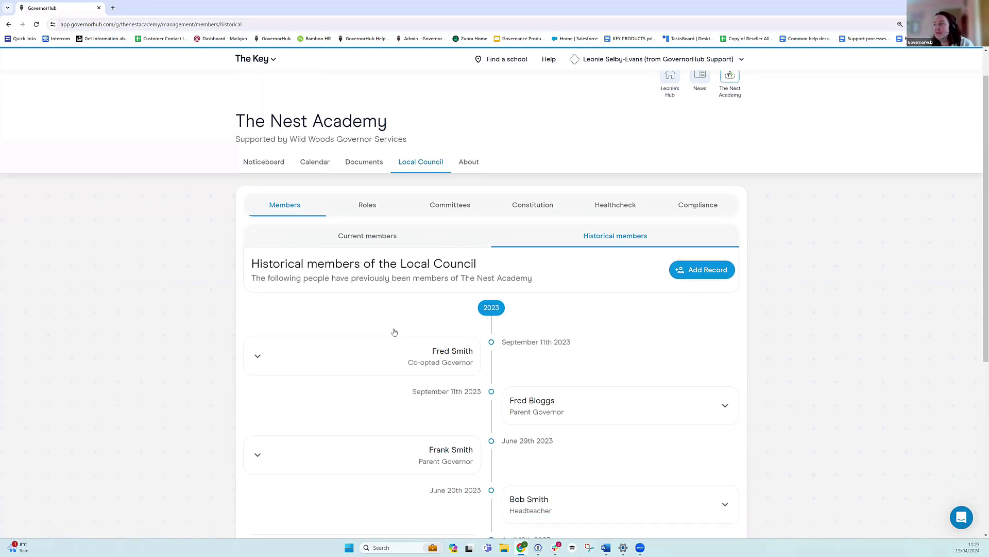
click(257, 357)
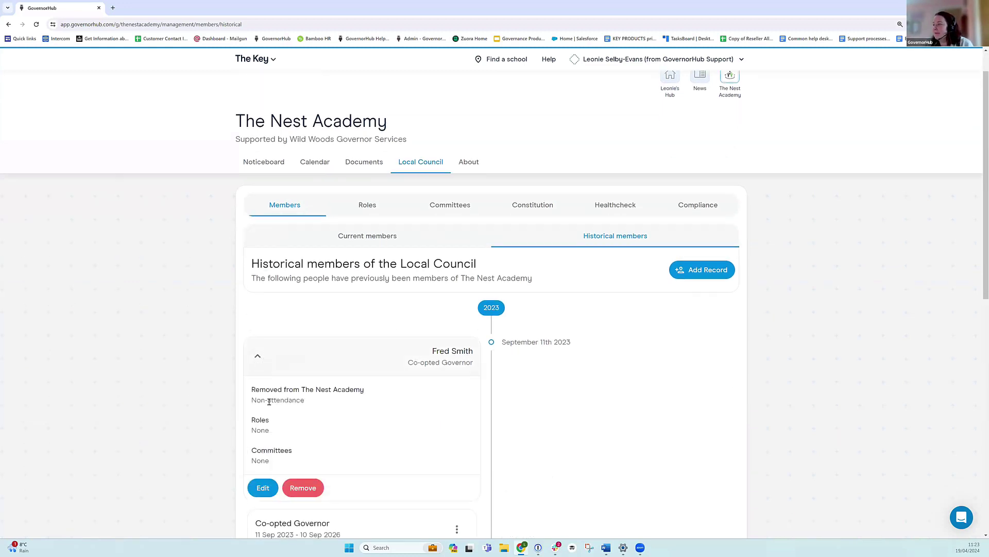
click(258, 356)
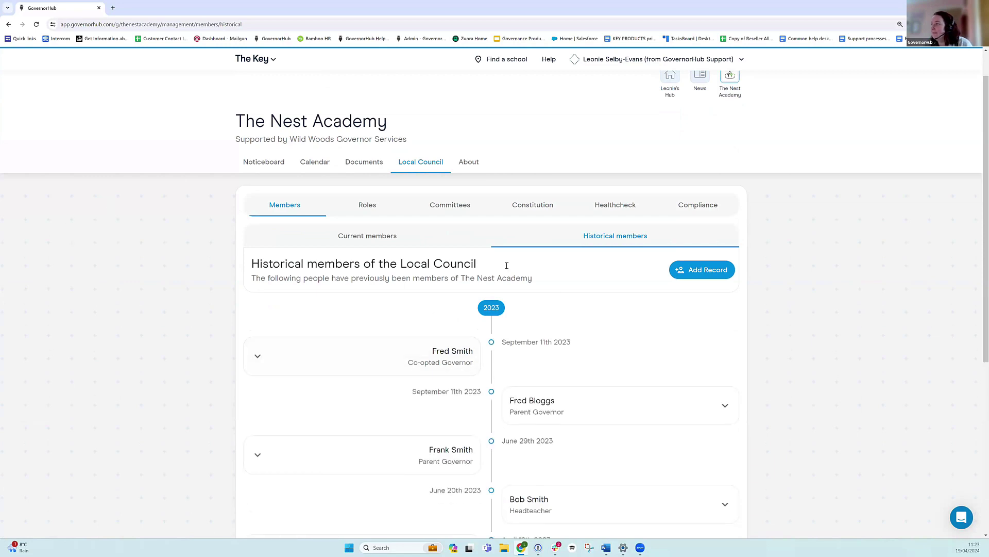
View the Local Council's committees and look through its list of roles and role holders.
click(450, 204)
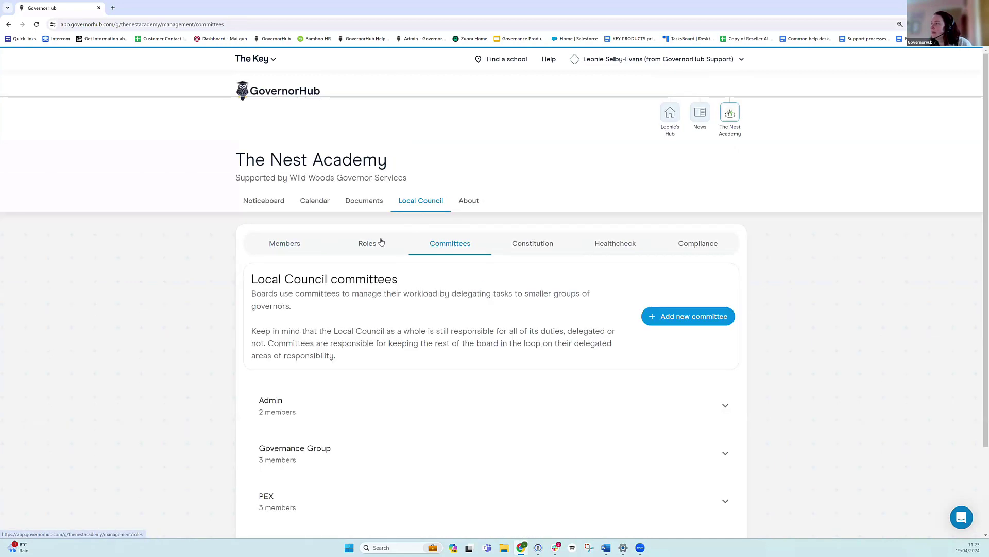
click(382, 243)
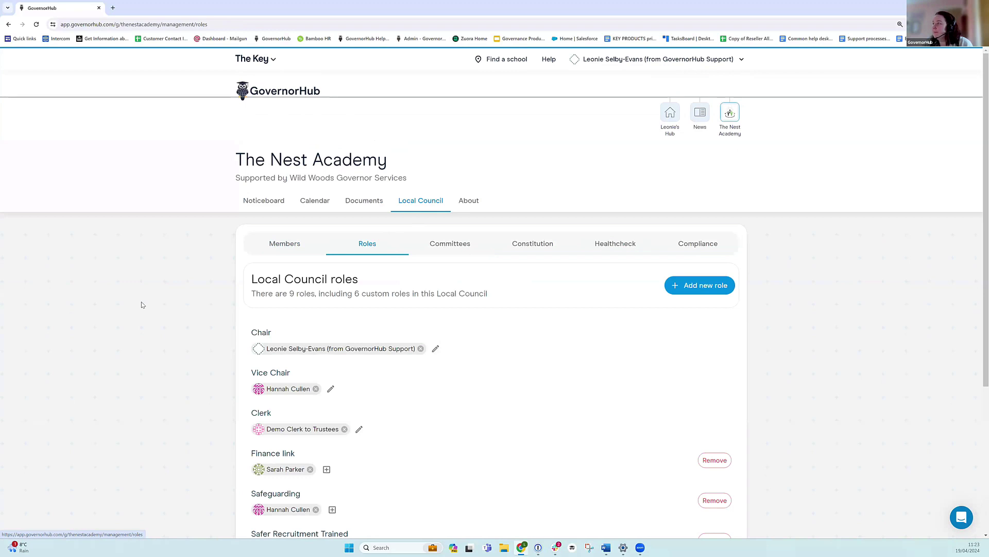
scroll(142, 304, down, 2)
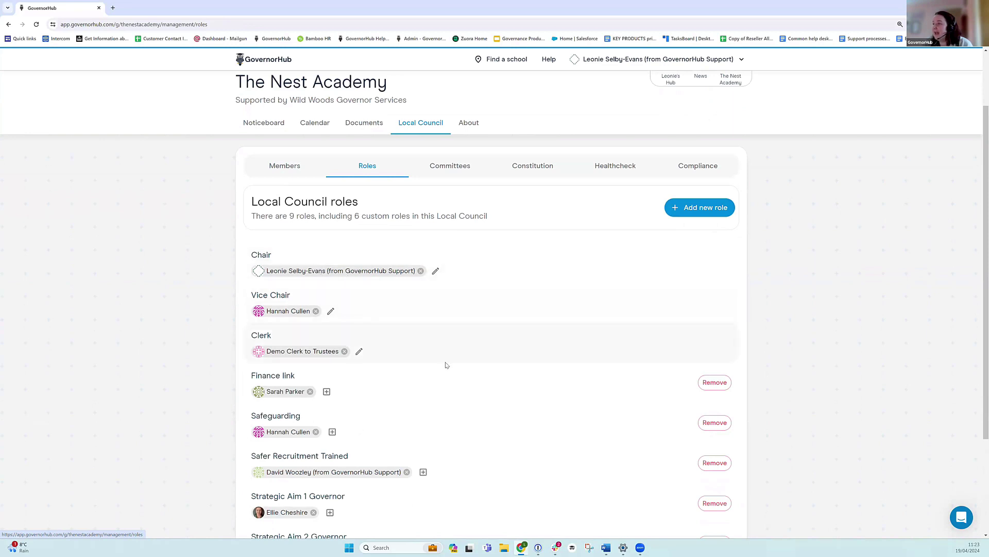
Add a new Local Council role named Finance Officer.
click(702, 214)
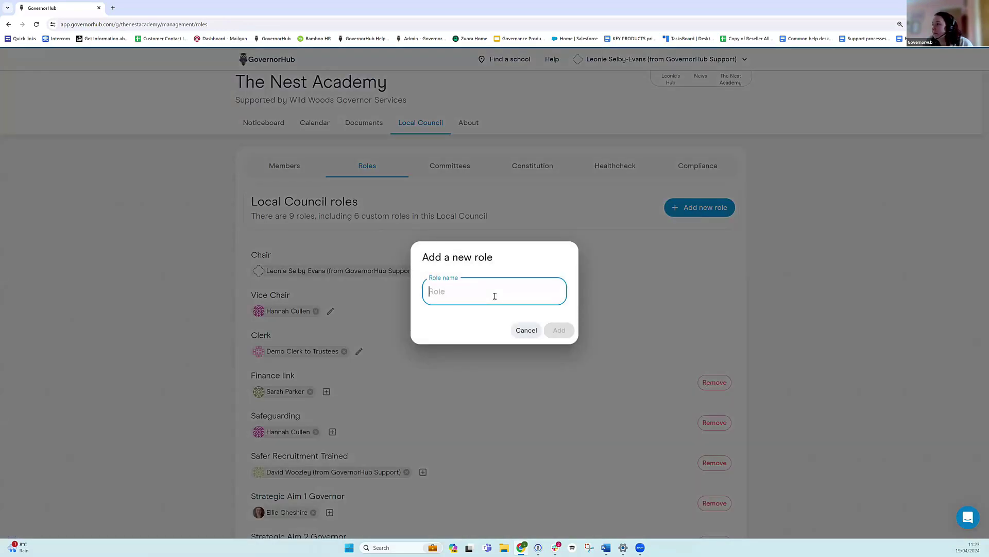
text(Finance )
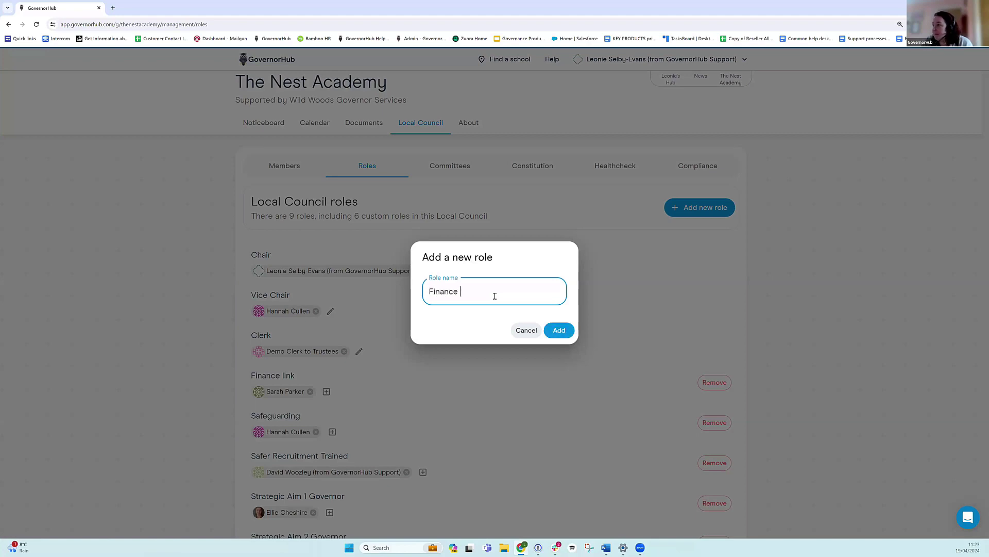
text(Officer)
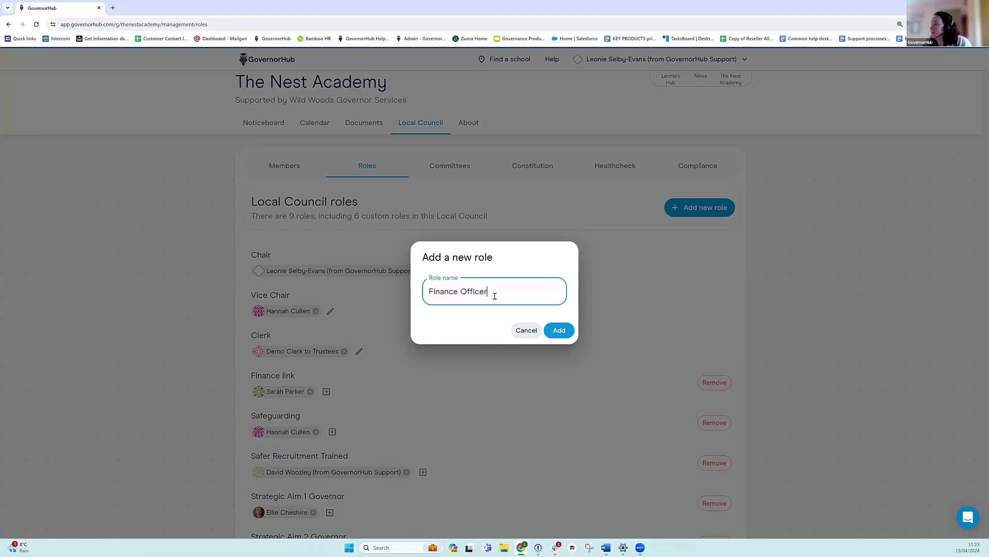
click(559, 330)
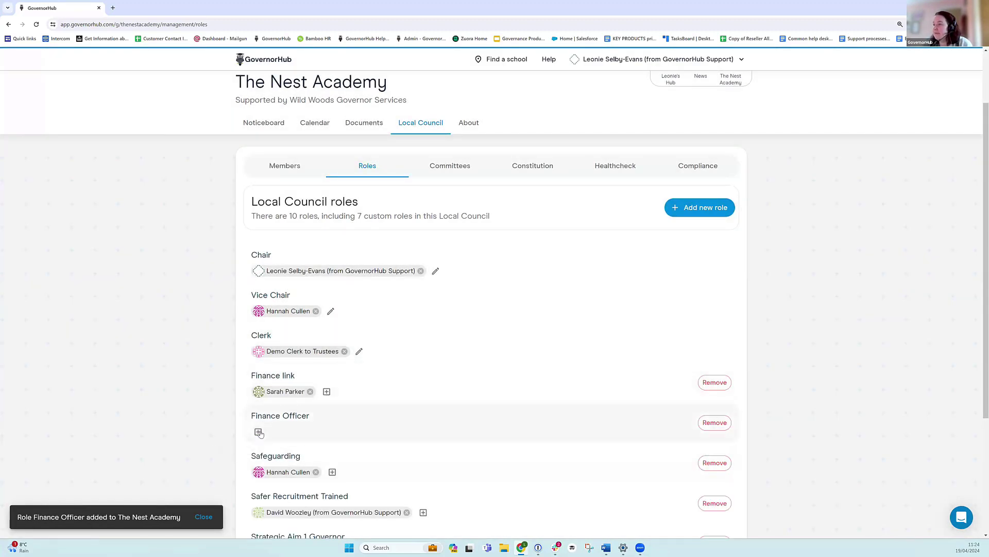
Assign the member who holds the Finance link role to the Finance Officer role.
click(258, 432)
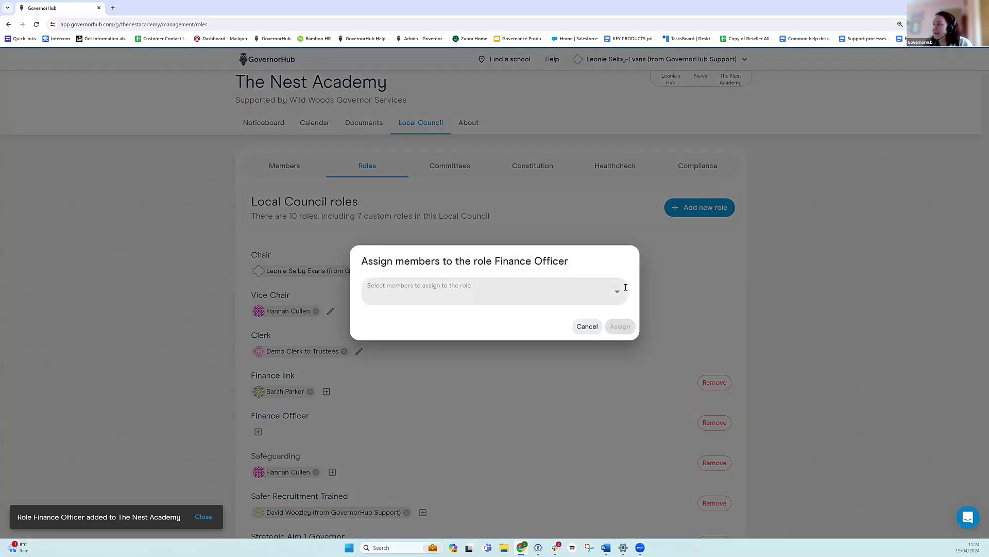
click(617, 291)
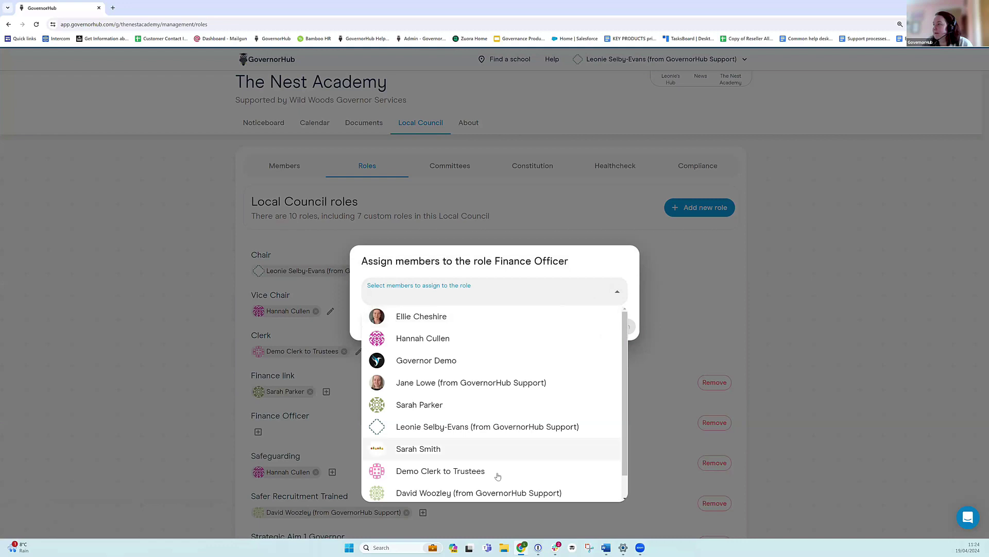
click(454, 404)
click(618, 306)
click(620, 330)
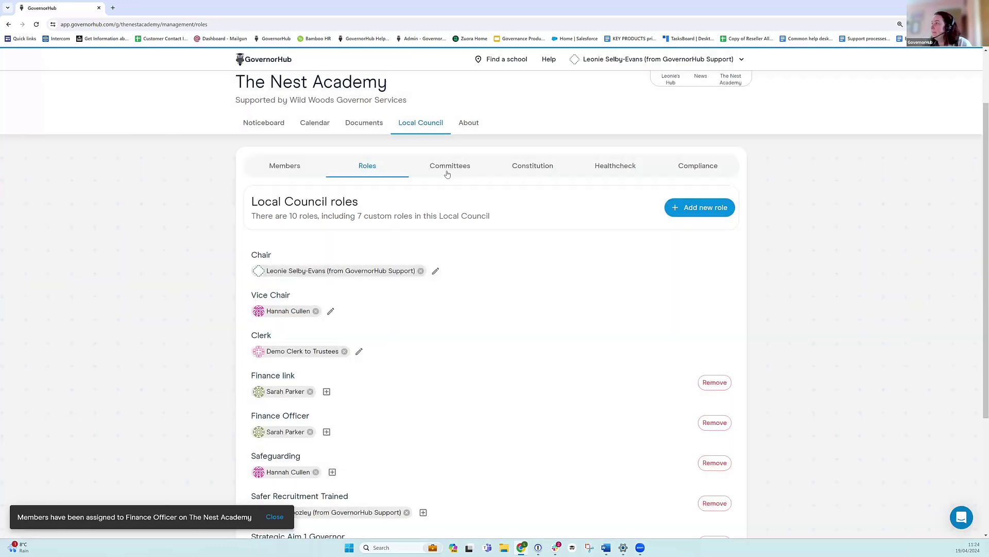
View the Admin committee's members and the form for adding a new committee, leaving without adding one.
click(449, 169)
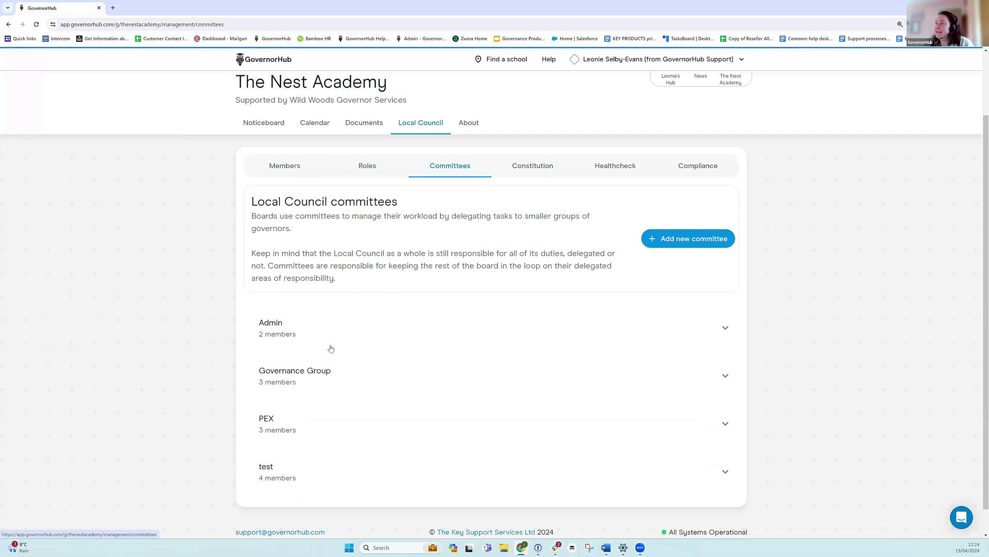
click(724, 329)
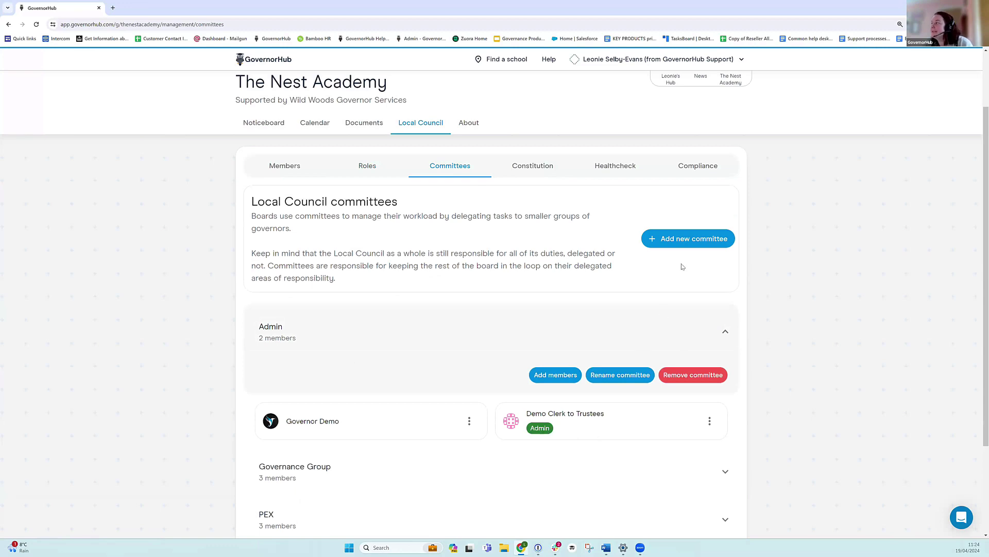
click(677, 246)
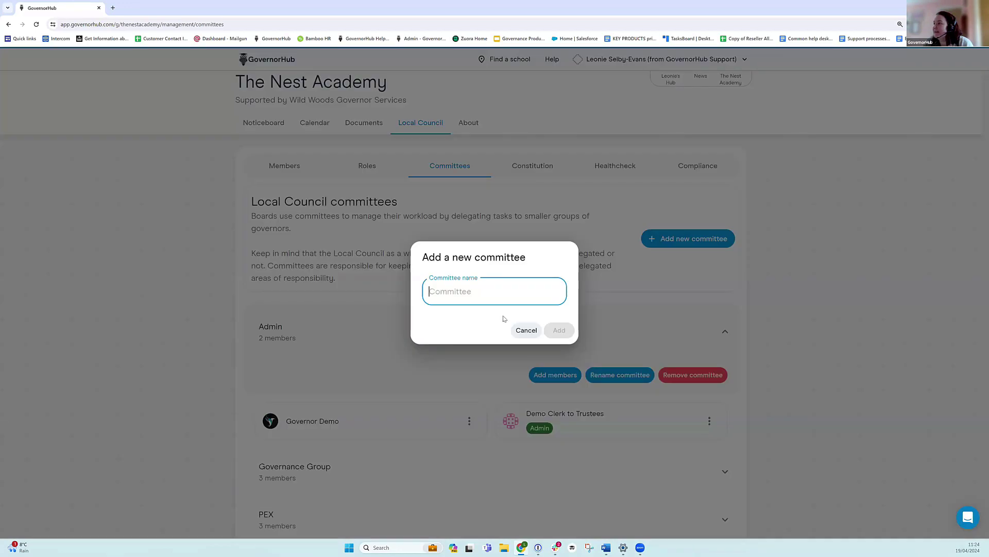
click(526, 330)
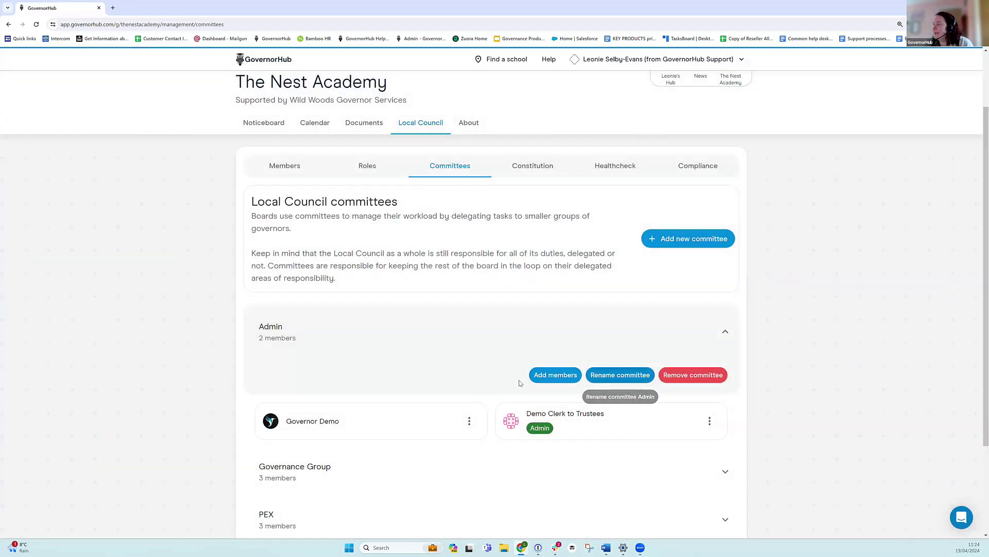
scroll(486, 330, down, 1)
scroll(486, 330, up, 2)
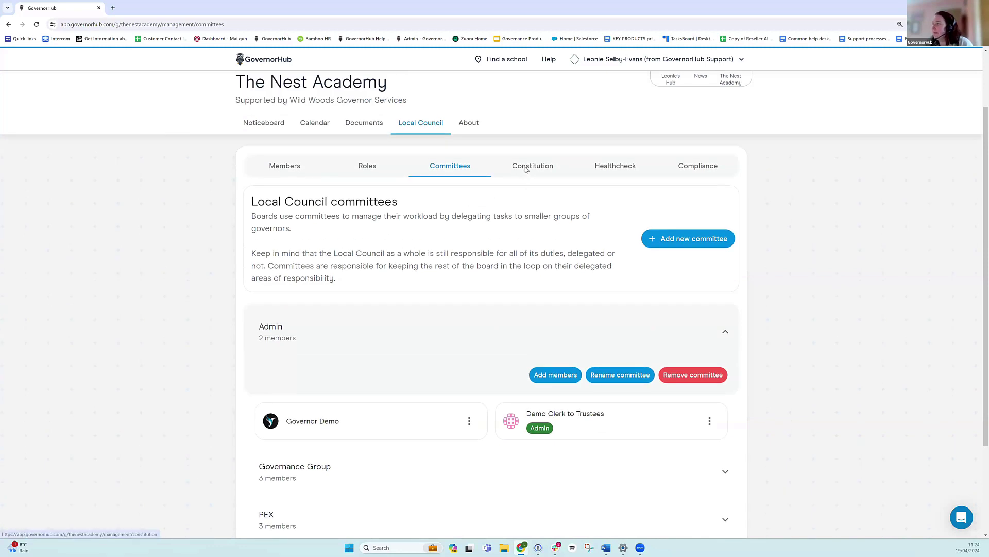
View the Local Council constitution and check the actions offered for the first Academy Councillor vacancy and the first Co-opted Governor.
click(526, 170)
scroll(177, 320, down, 1)
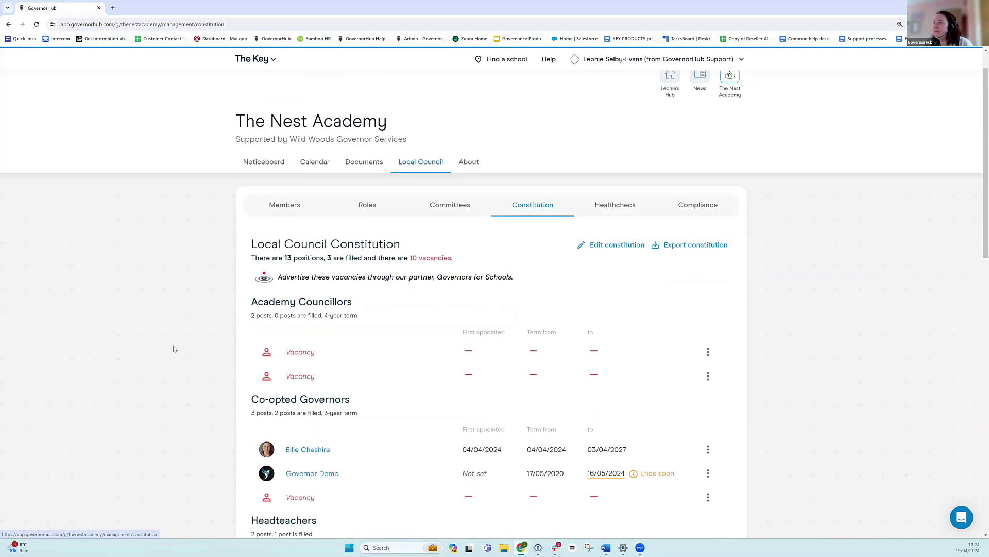
scroll(187, 375, down, 1)
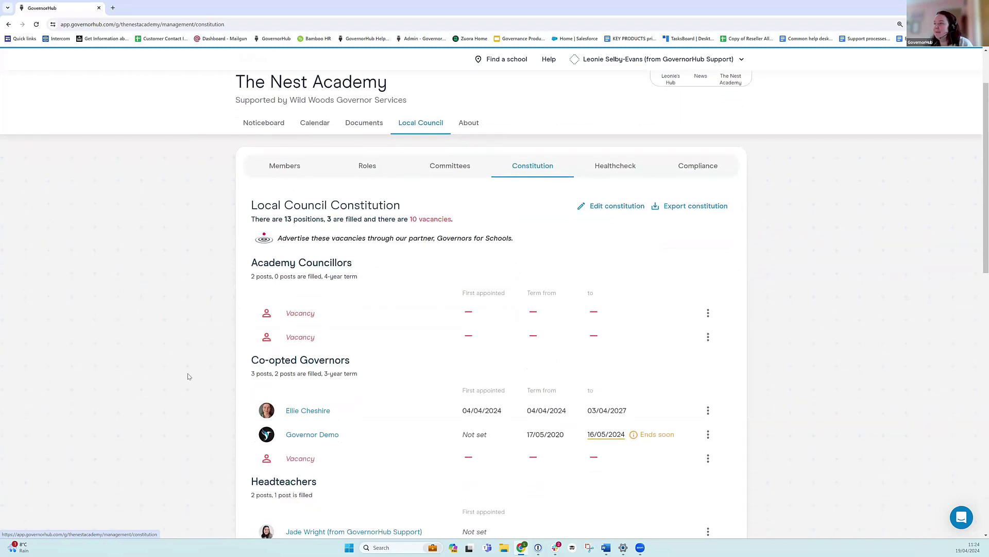
click(707, 314)
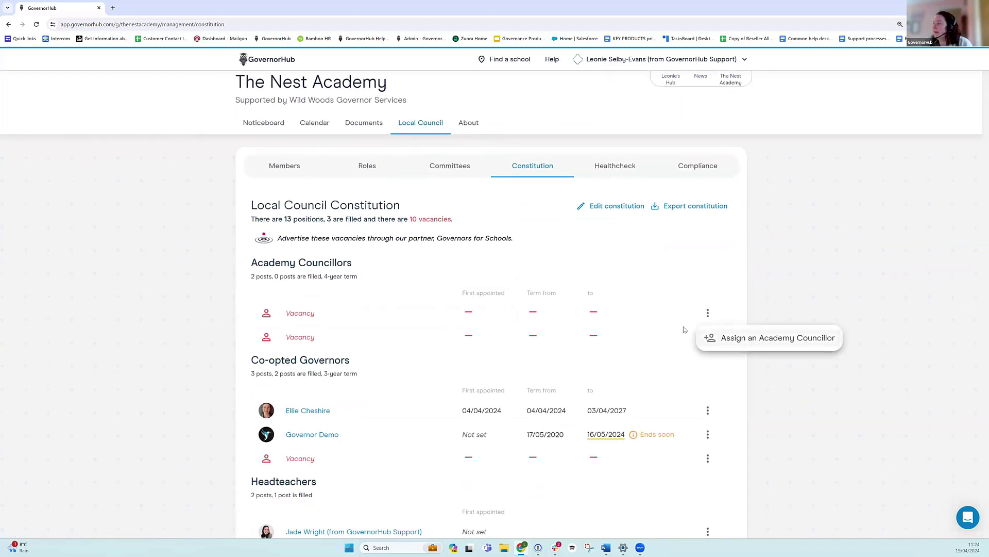
click(826, 419)
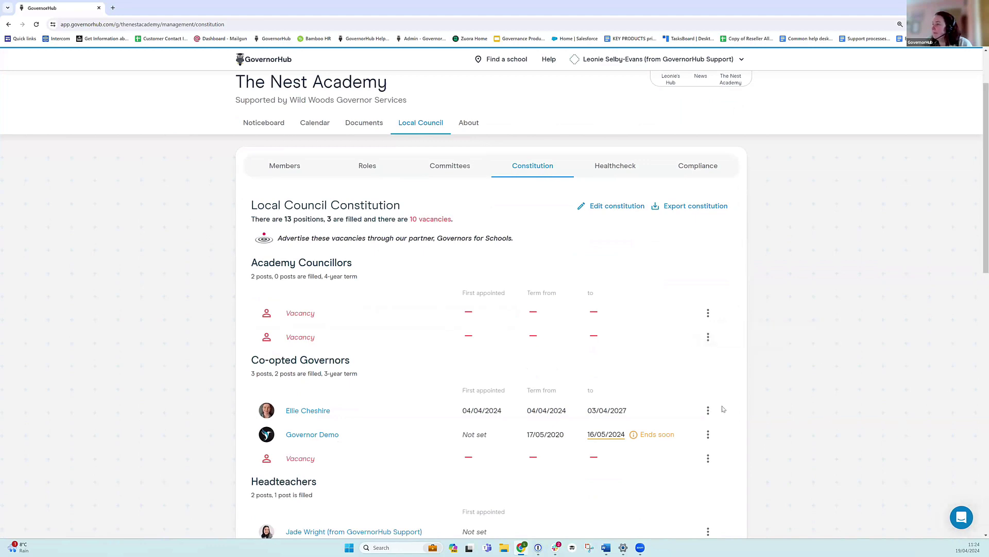
click(708, 411)
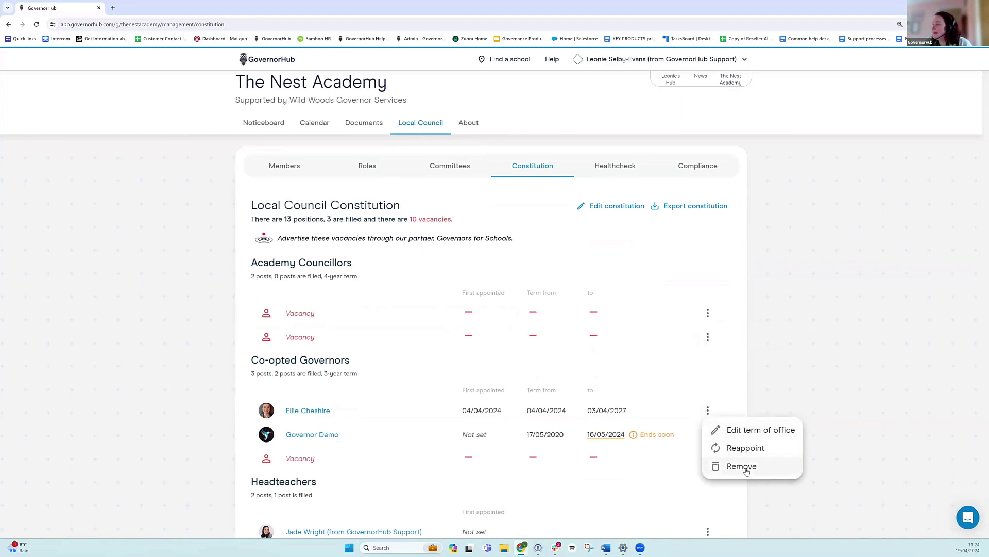
click(809, 334)
Look through the remaining constitution positions down to the other members not allocated to the constitution.
scroll(374, 291, down, 1)
scroll(376, 294, down, 10)
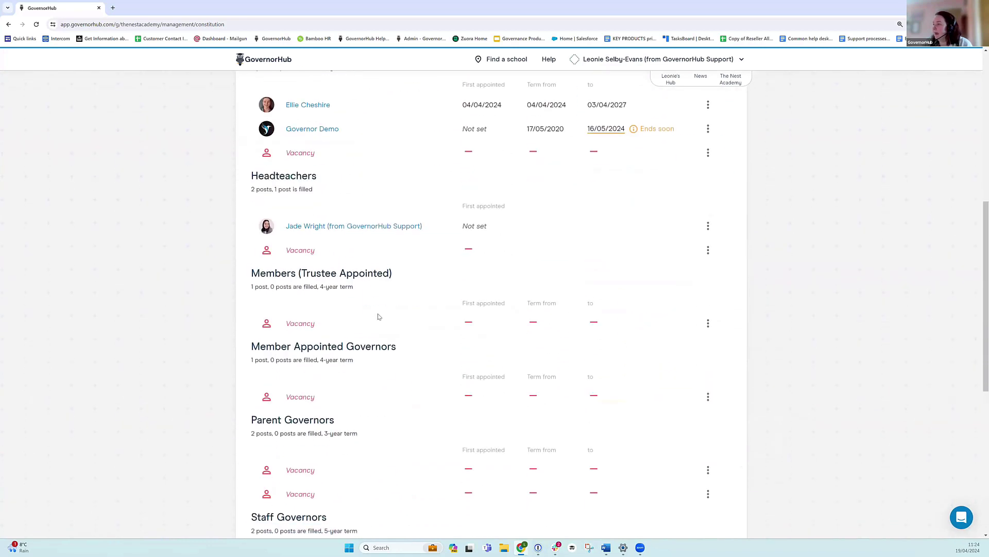
scroll(358, 313, down, 1)
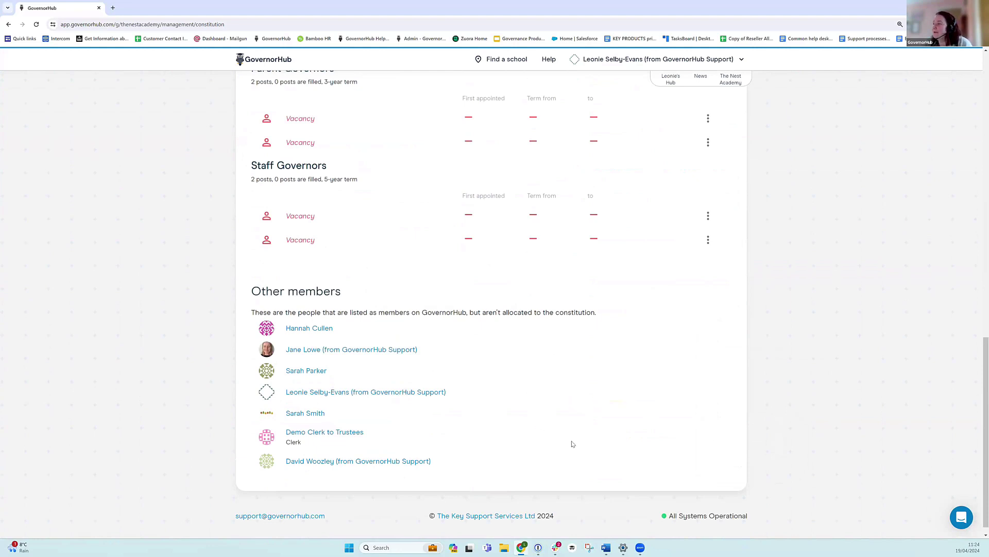
scroll(573, 440, up, 14)
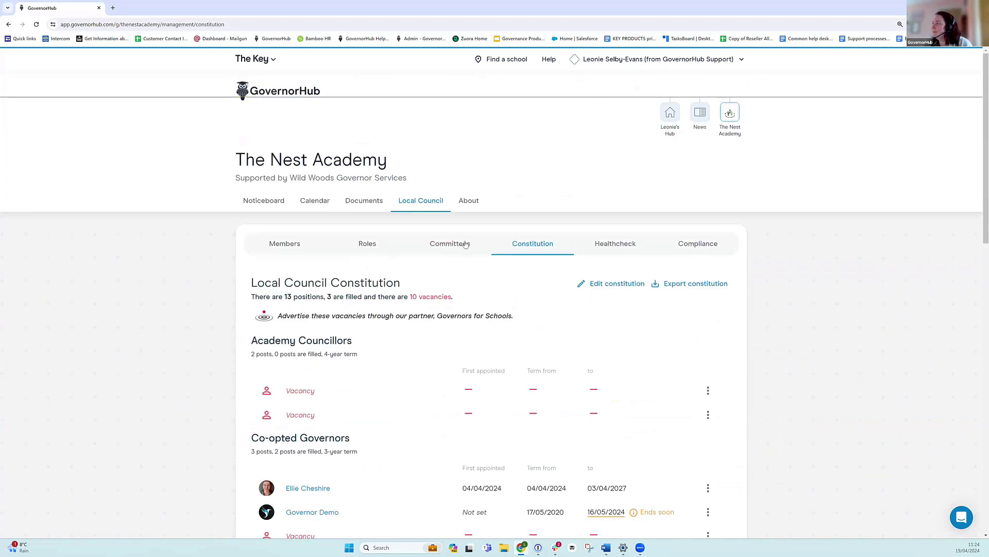
View the Local Council Healthcheck with its self-review statements and completion chart.
click(625, 244)
scroll(189, 312, down, 1)
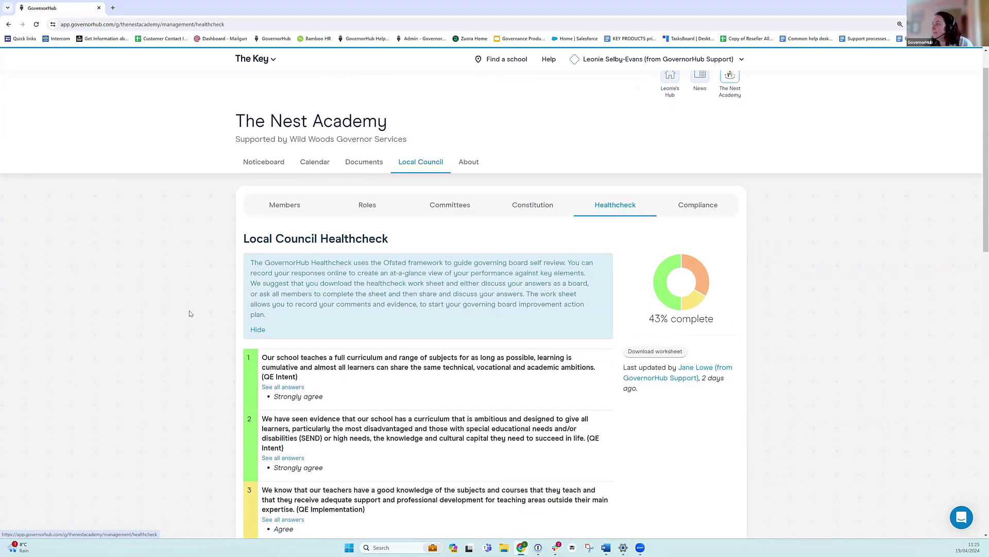
scroll(190, 313, down, 1)
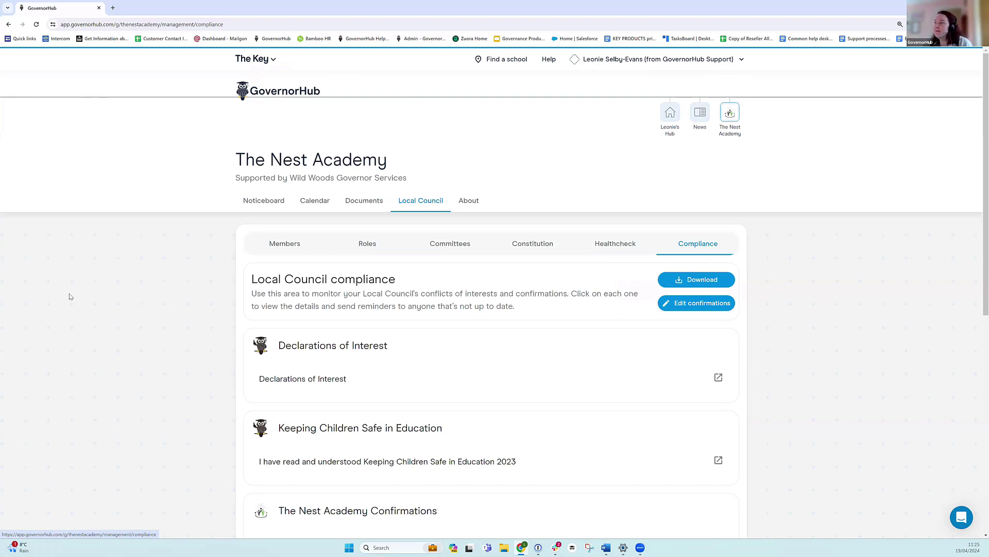
Review the Declarations of Interest in the Local Council compliance area, including the first listed member's interests.
scroll(154, 334, down, 1)
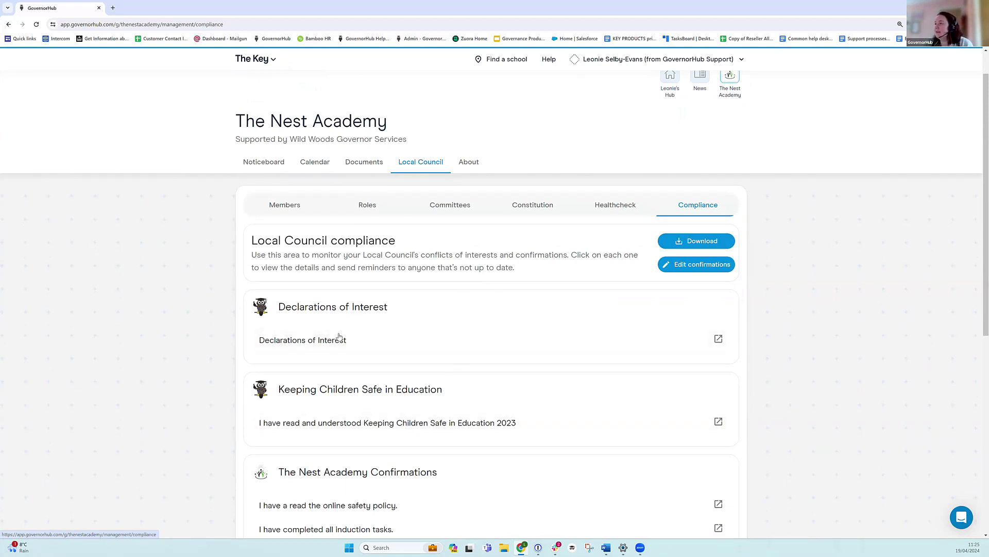
click(718, 340)
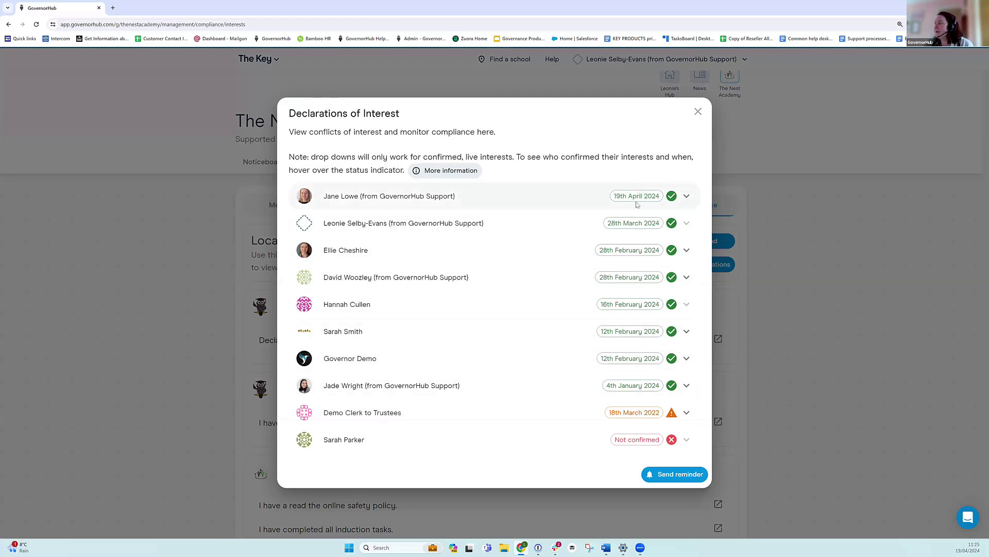
click(687, 197)
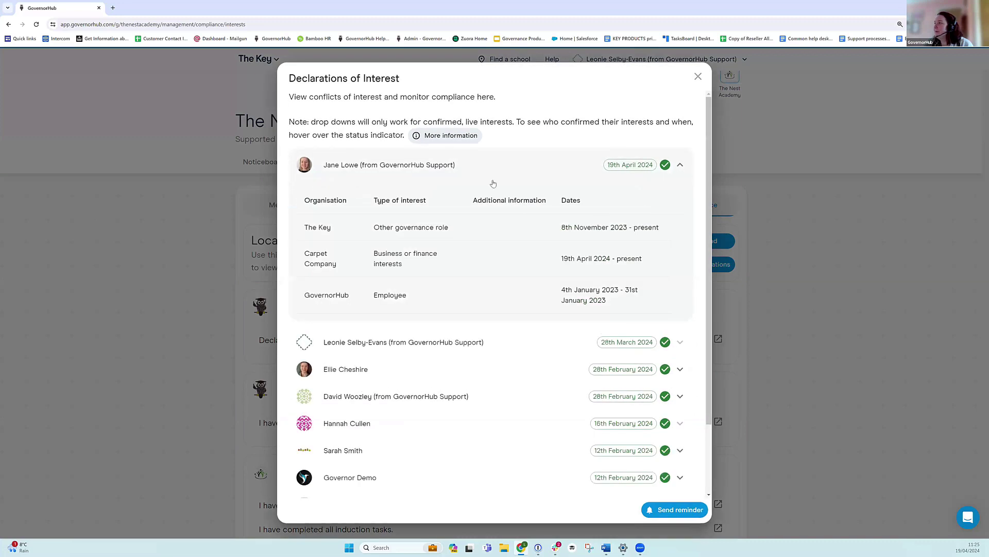
click(680, 164)
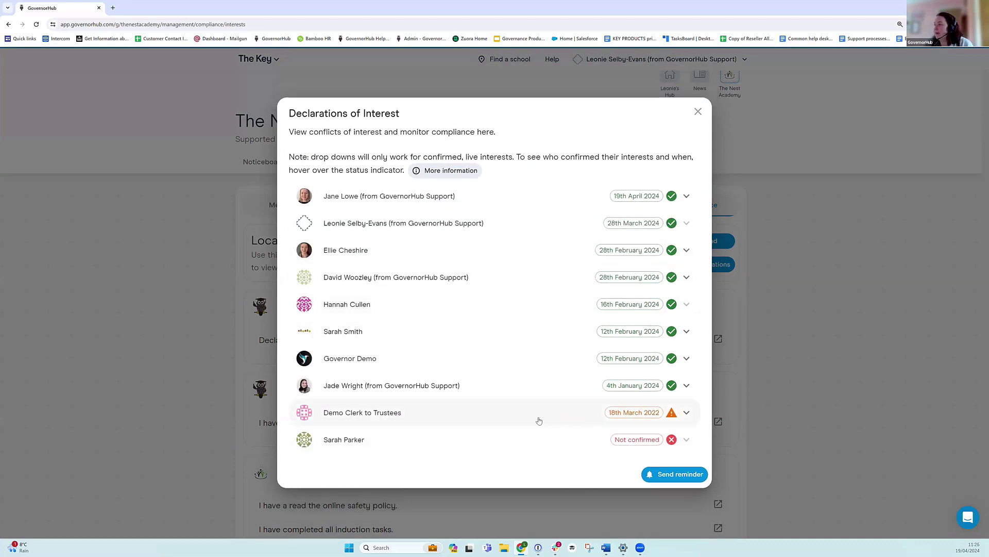
mouse_move(609, 414)
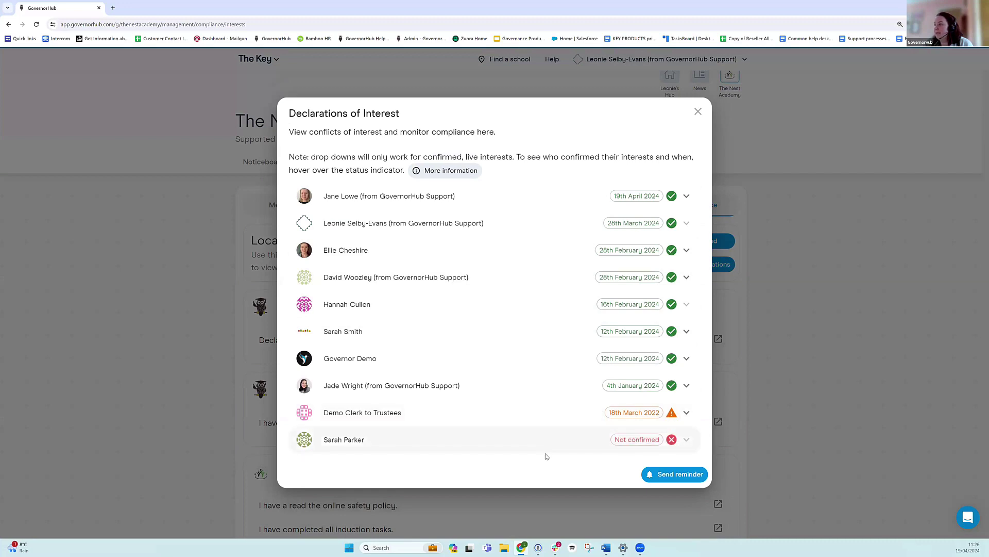
Preview the Declarations of Interest reminder for non-compliant members, then cancel it and close the declarations.
click(679, 476)
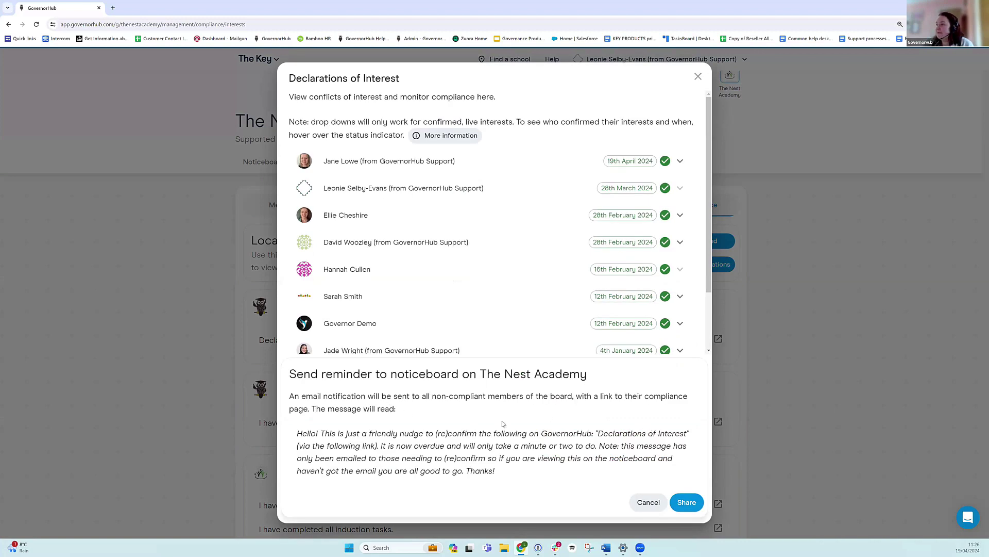
scroll(554, 327, down, 2)
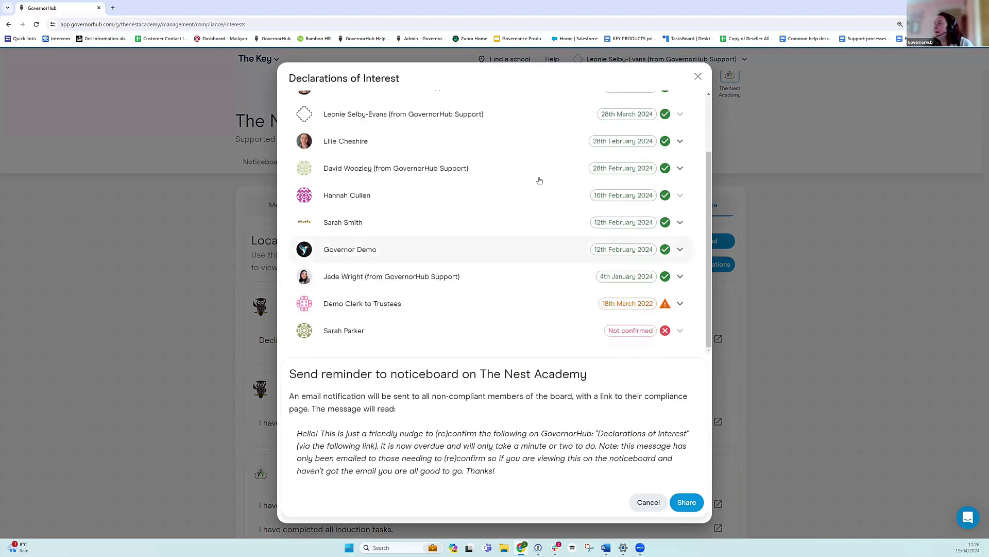
click(649, 502)
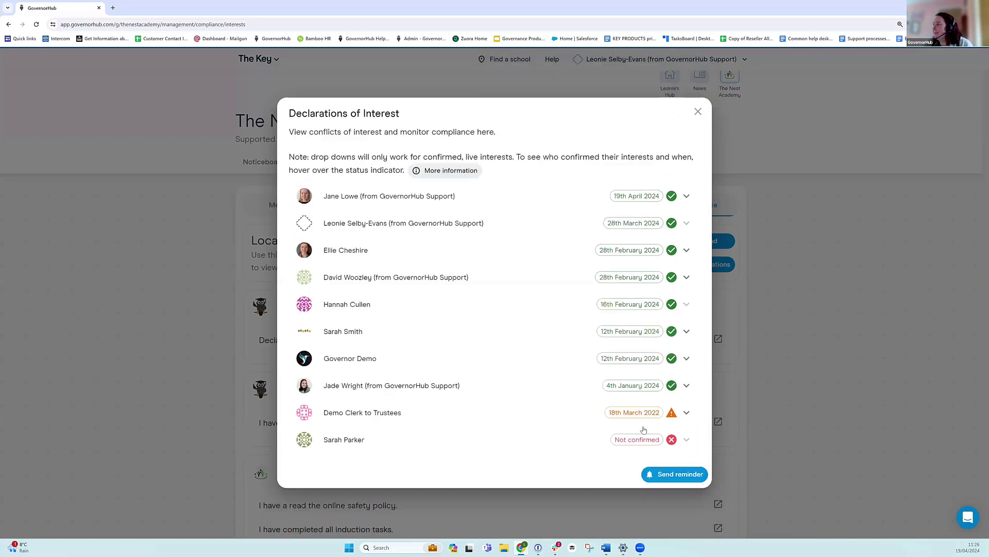
click(820, 314)
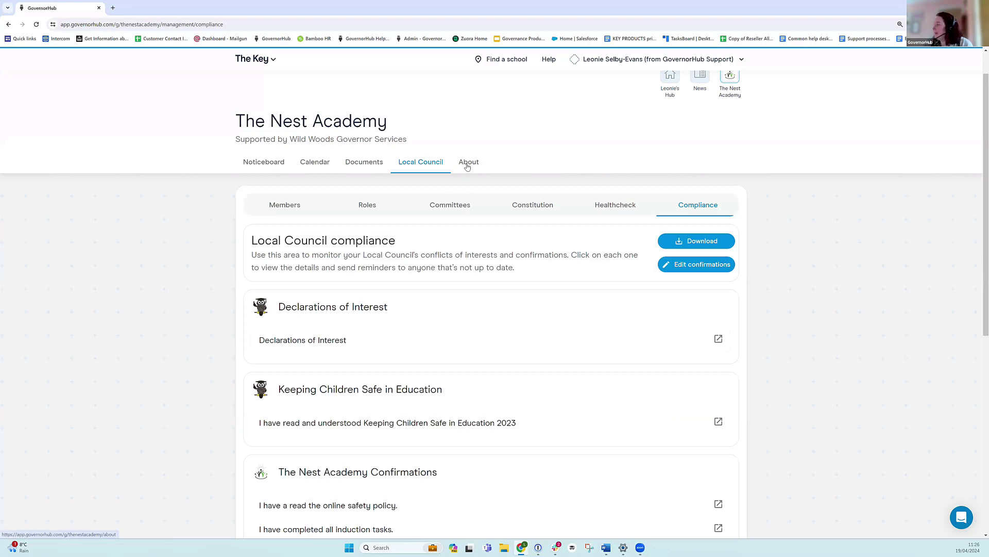
Set the type of group for The Nest Academy to Local Board in its About settings.
click(467, 167)
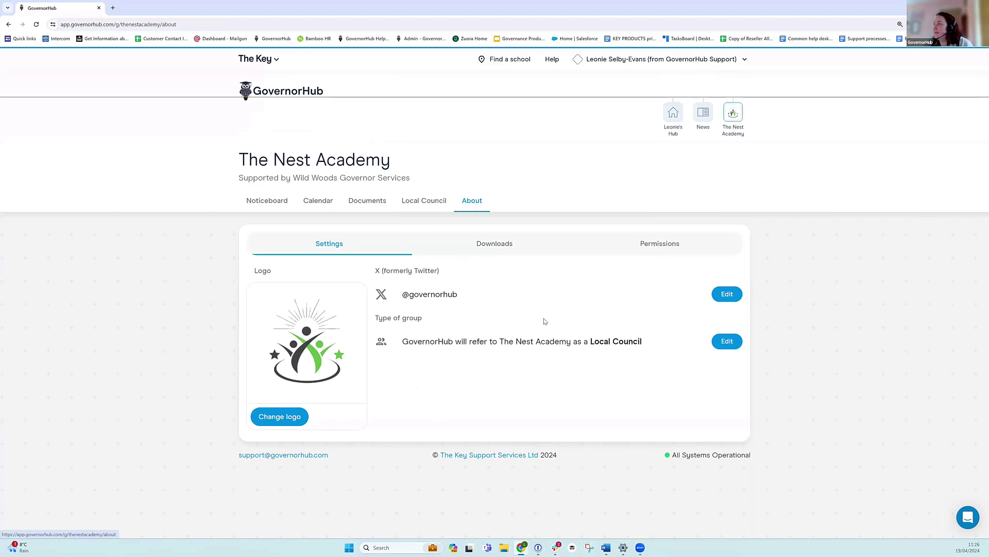
click(560, 342)
key(BackSpace)
key(BackSpace)
key(BackSpace)
key(BackSpace)
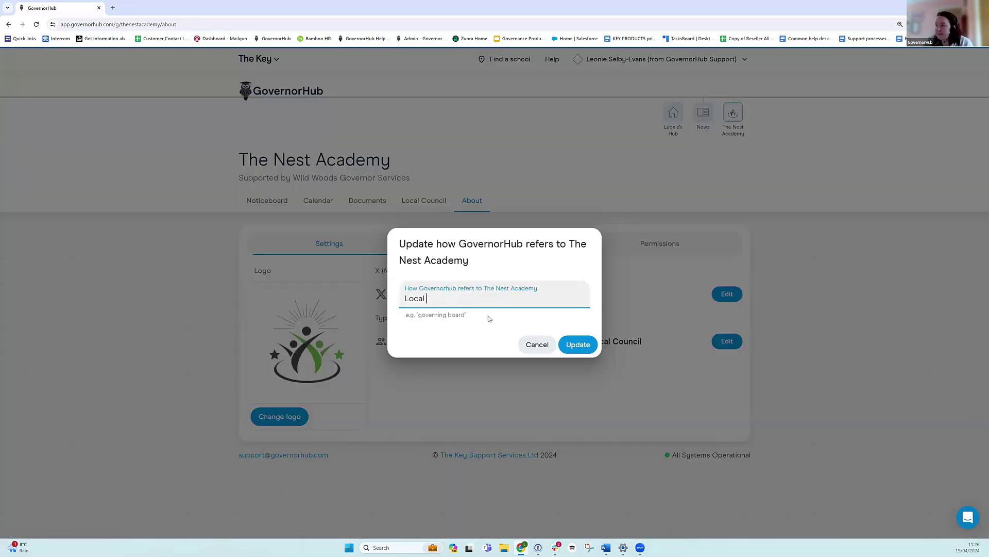
text(Board)
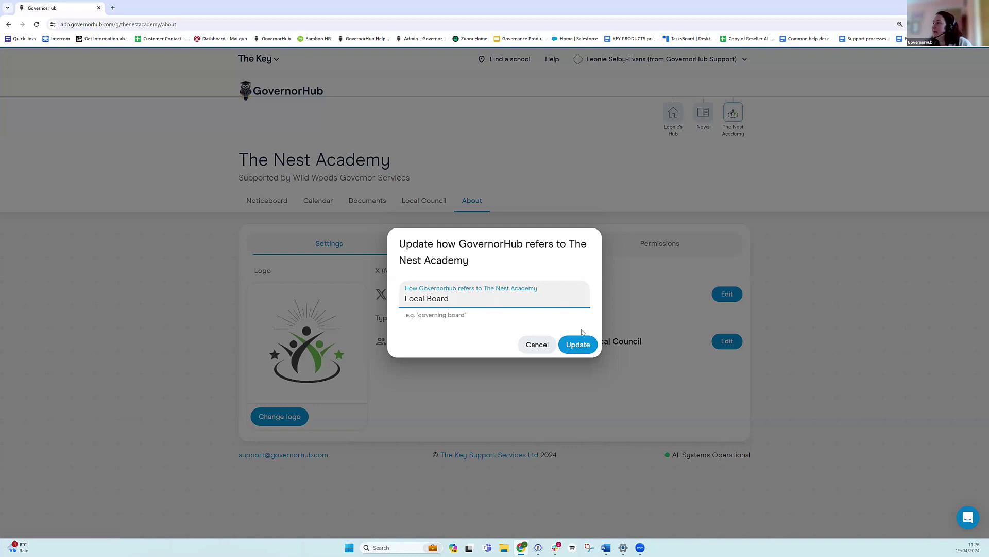
click(578, 345)
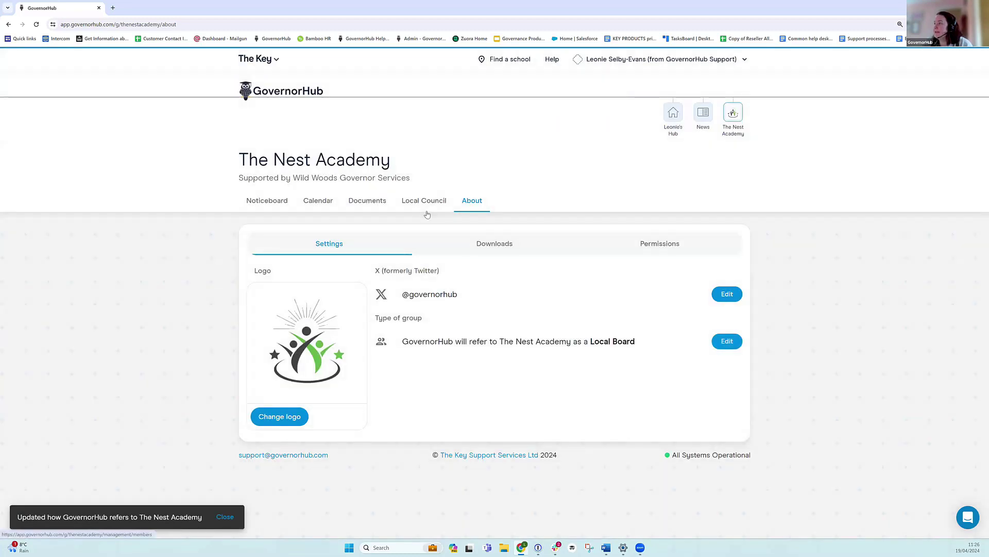
Review the Membership and the Records and checks exports in The Nest Academy's About downloads.
click(500, 249)
scroll(174, 277, down, 1)
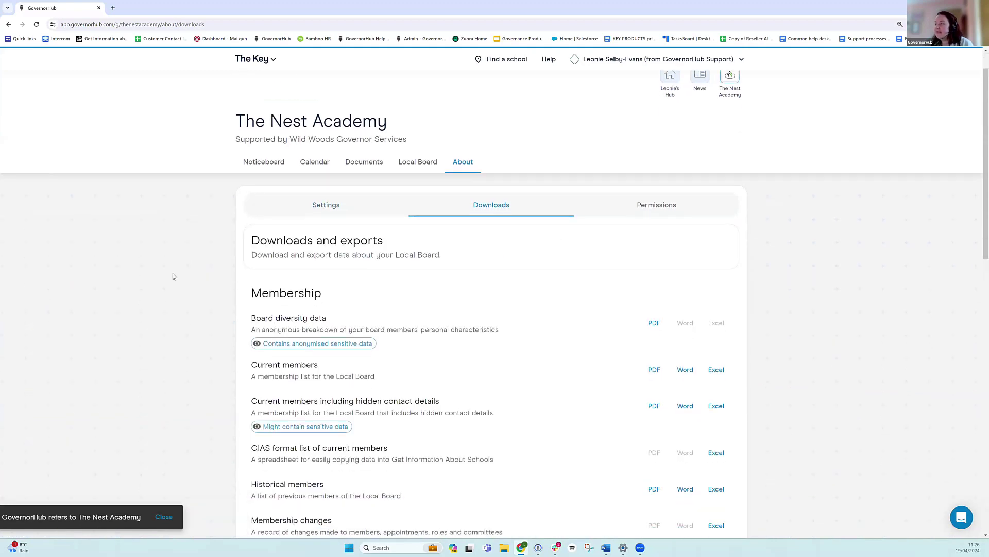
scroll(196, 274, down, 1)
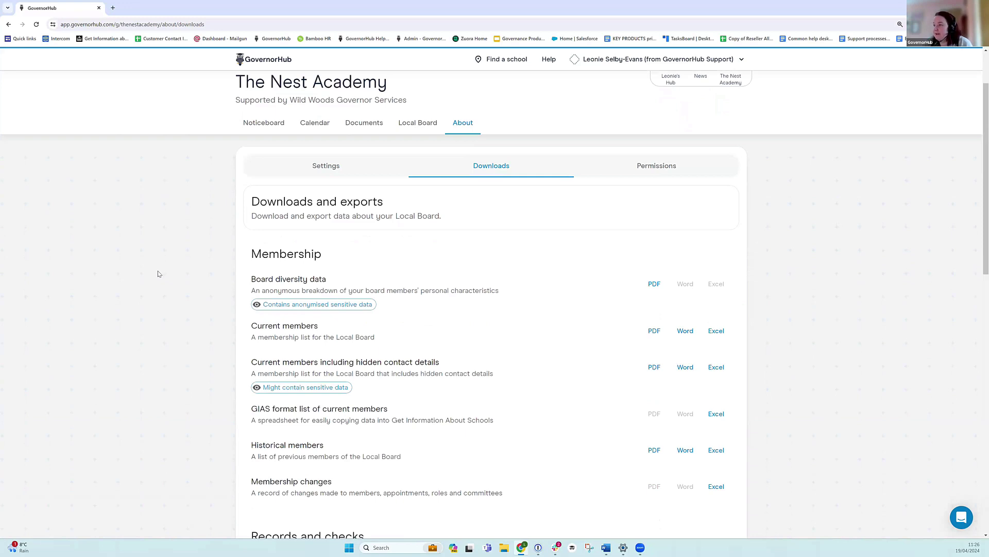
scroll(157, 275, down, 1)
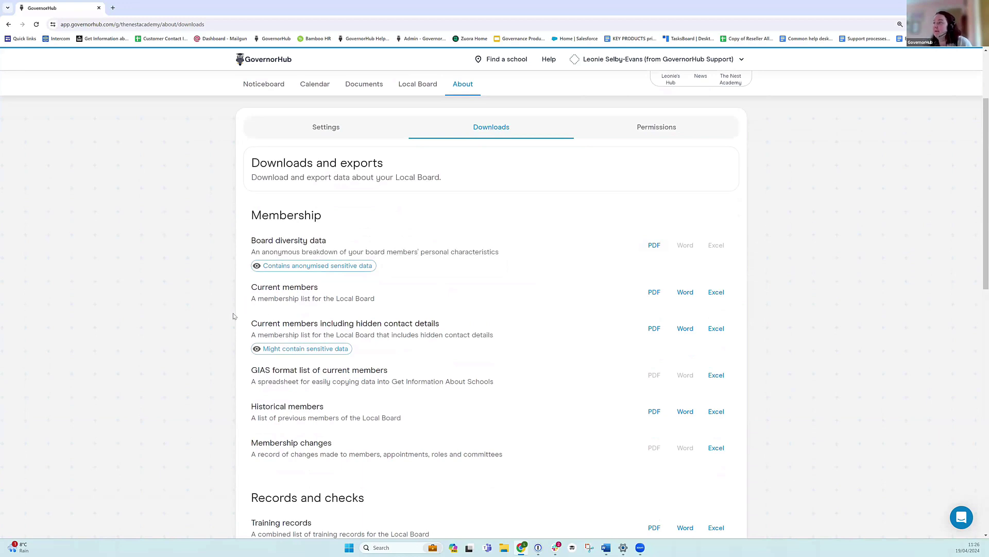
scroll(201, 274, down, 1)
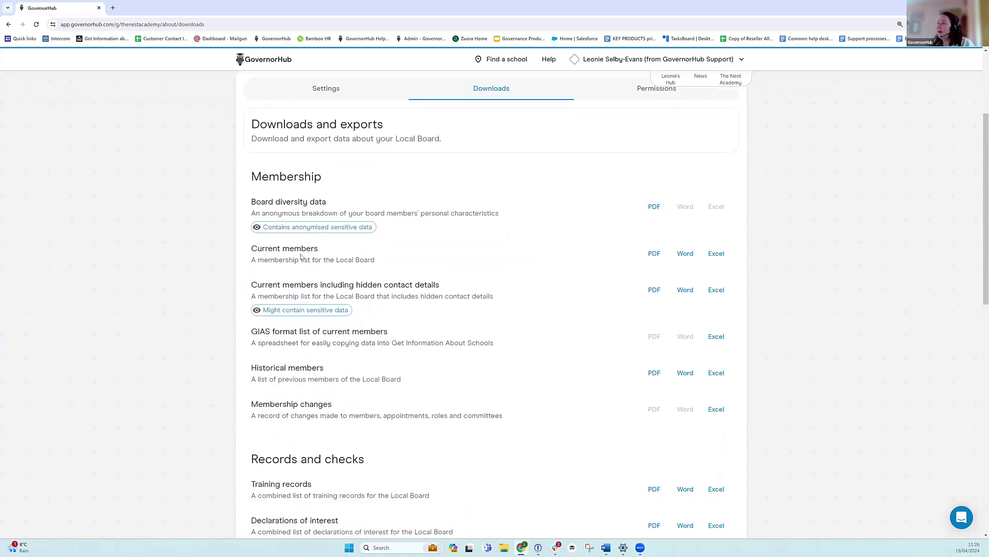
scroll(224, 287, down, 1)
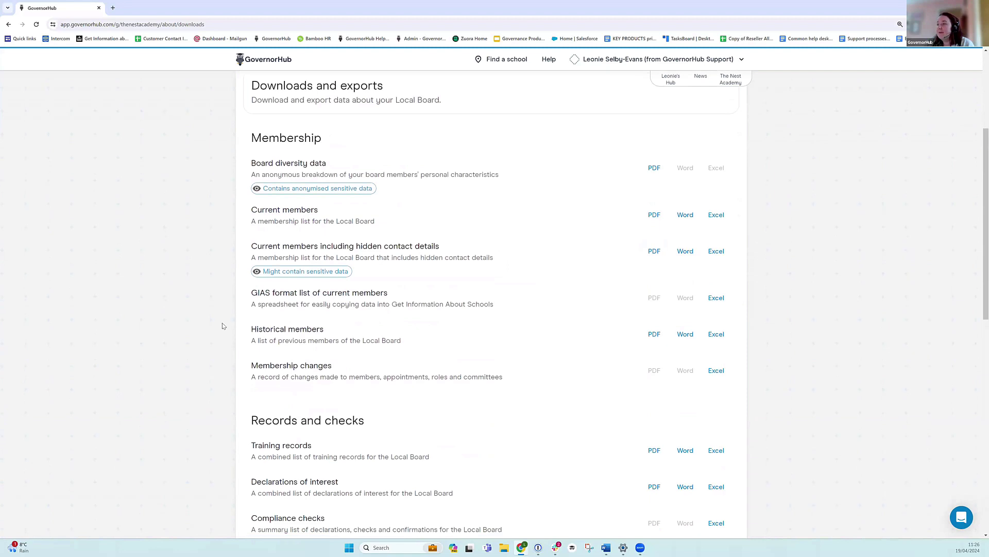
scroll(195, 280, down, 2)
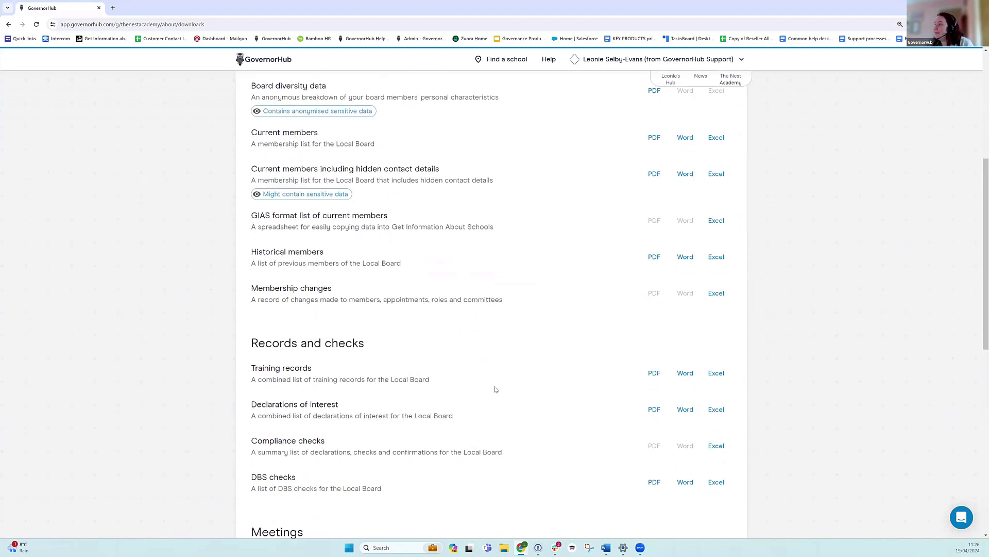
Download the Local Board's training records as a PDF to the Downloads folder, view the report and close it.
click(652, 374)
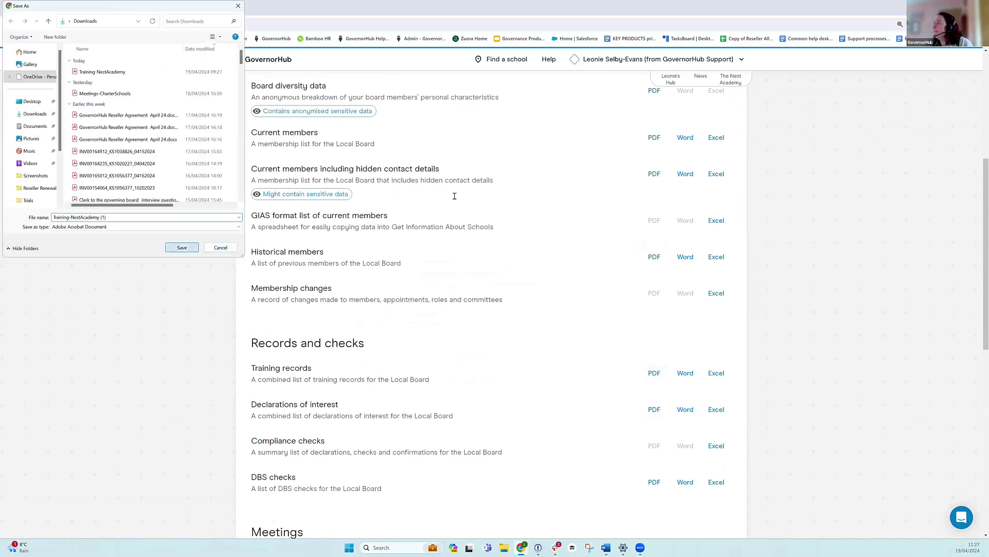
key(Return)
click(953, 55)
click(887, 42)
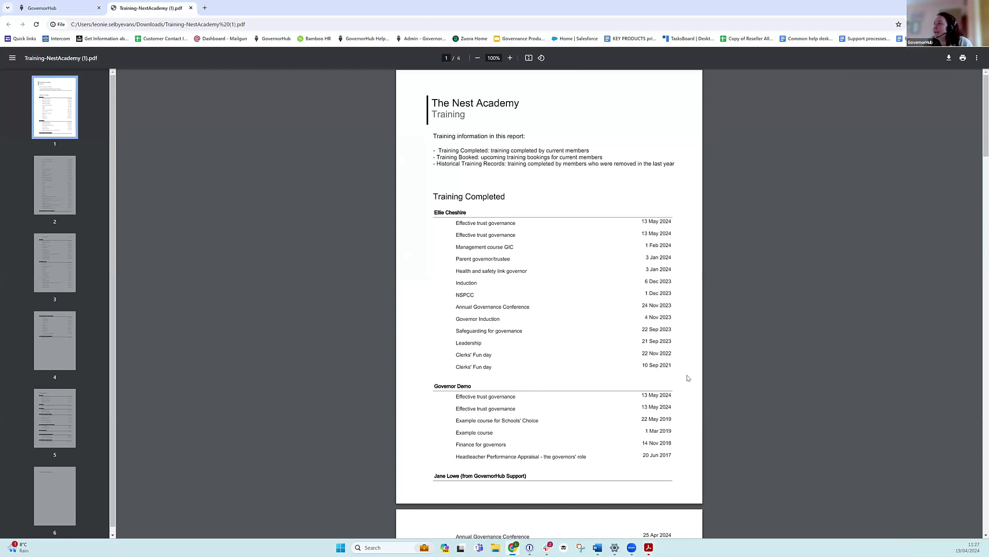
click(191, 8)
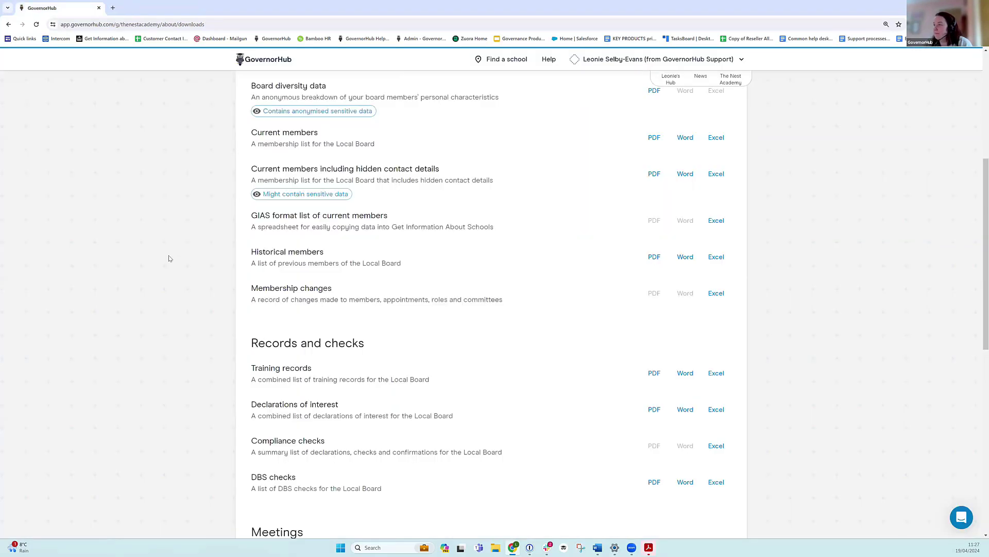
Look through the Meetings, Committees and Constitution, and Documents exports available for the Local Board.
scroll(170, 259, down, 8)
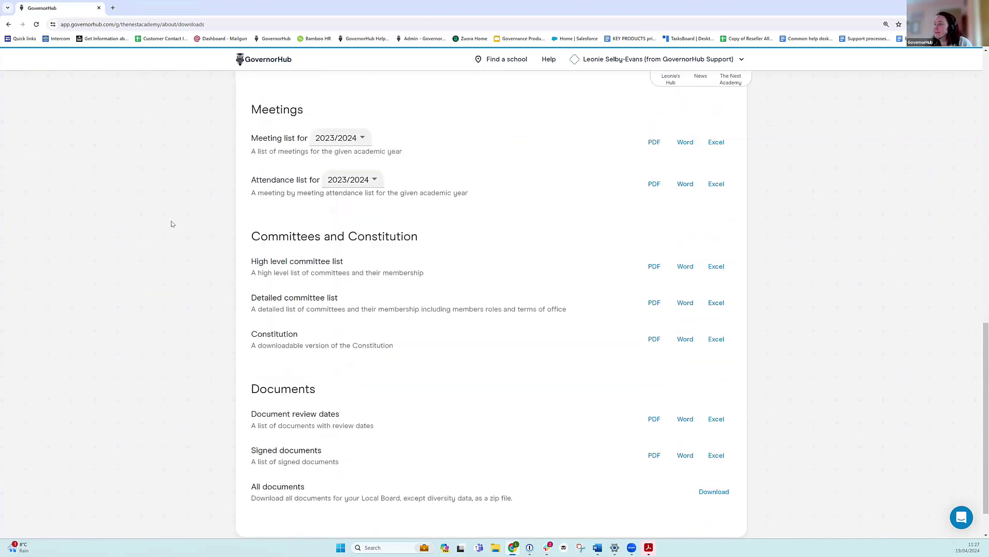
scroll(189, 255, down, 1)
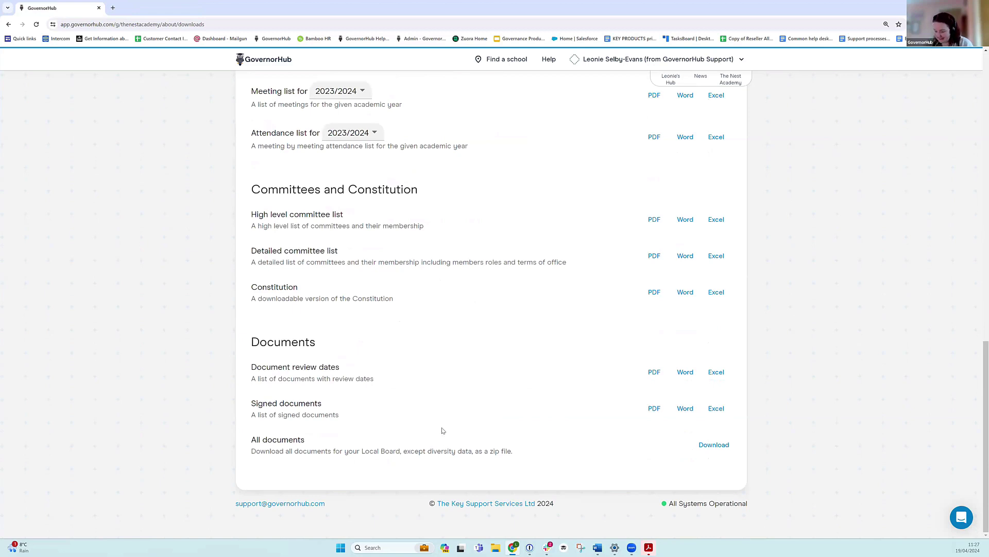
scroll(447, 399, up, 10)
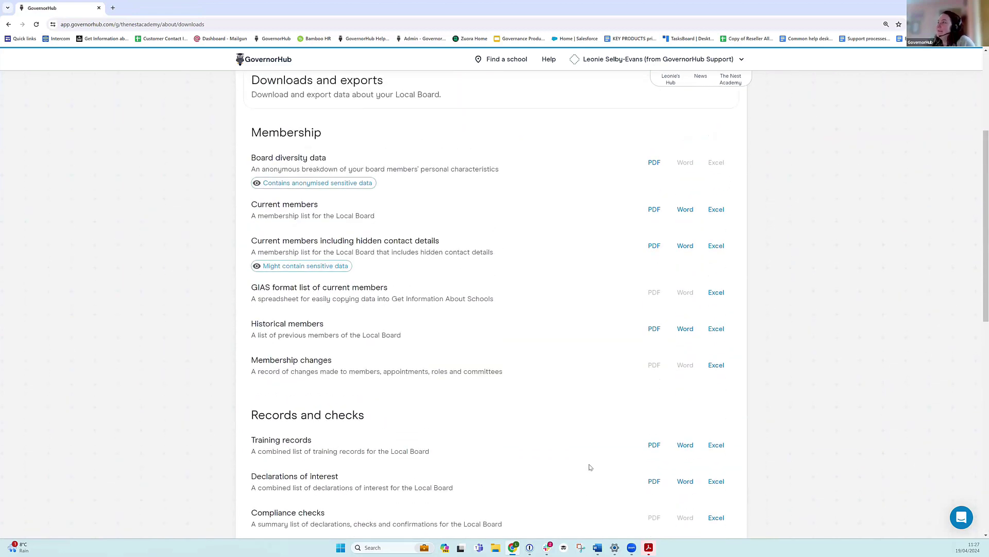
scroll(590, 466, up, 3)
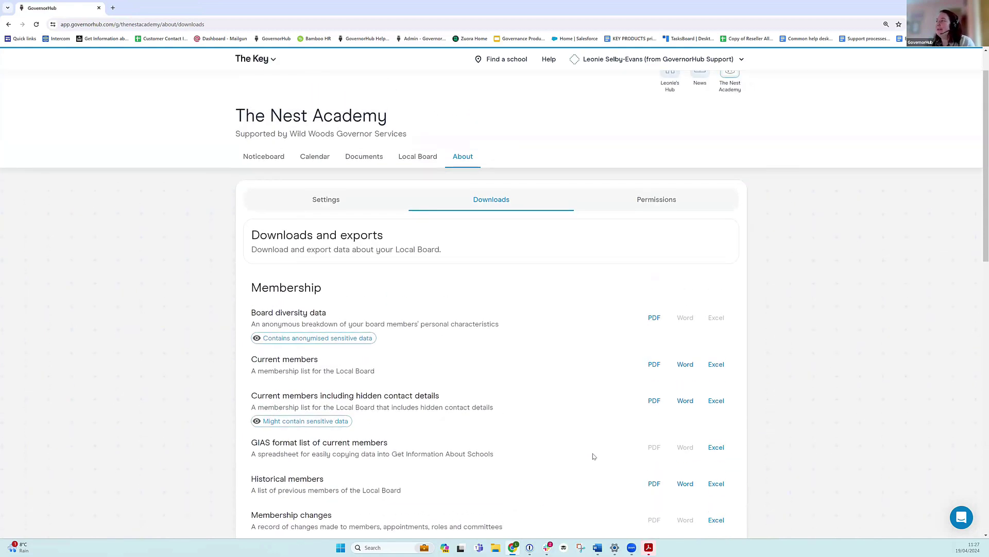
Examine the Local Board's permissions, expanding Noticeboard to see what each type of member and admin can do.
click(673, 200)
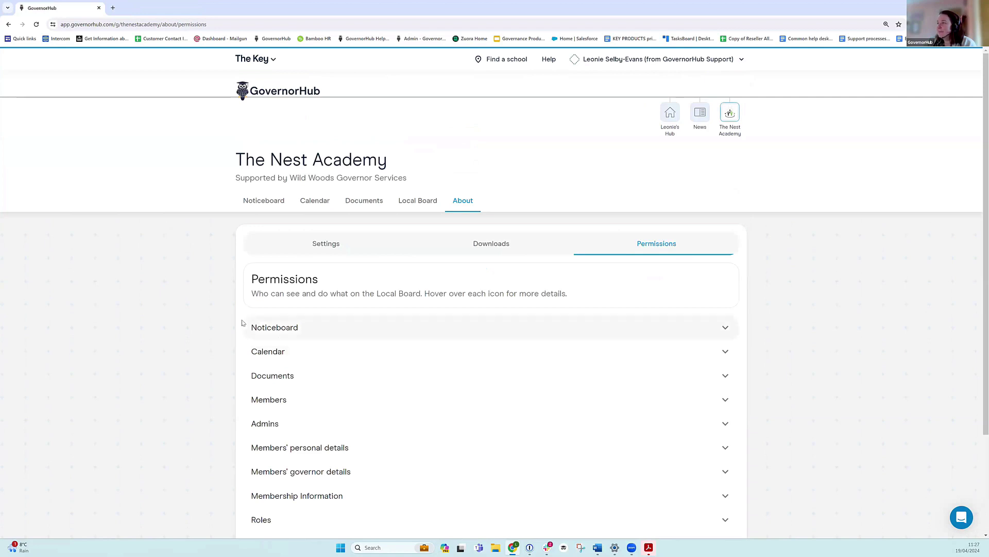
scroll(137, 366, down, 1)
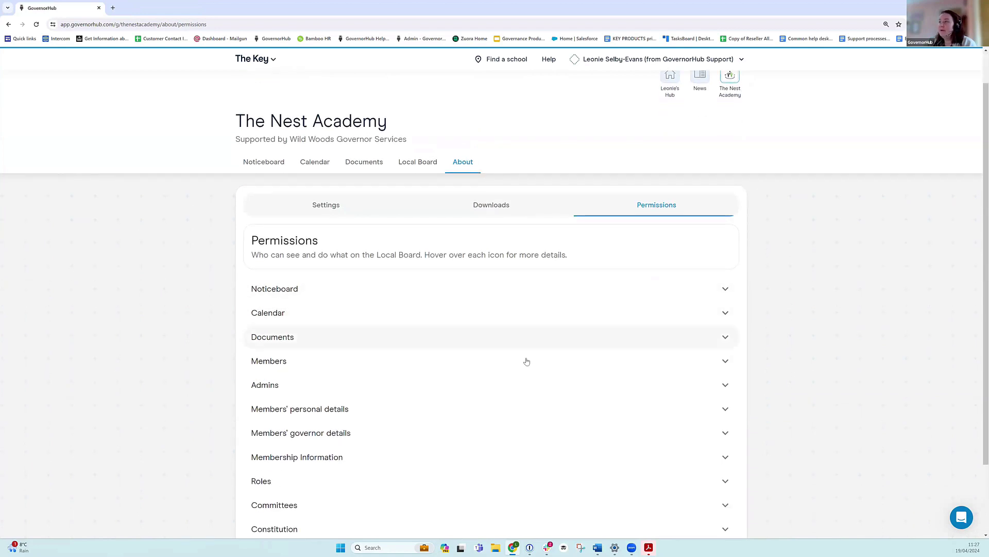
click(727, 289)
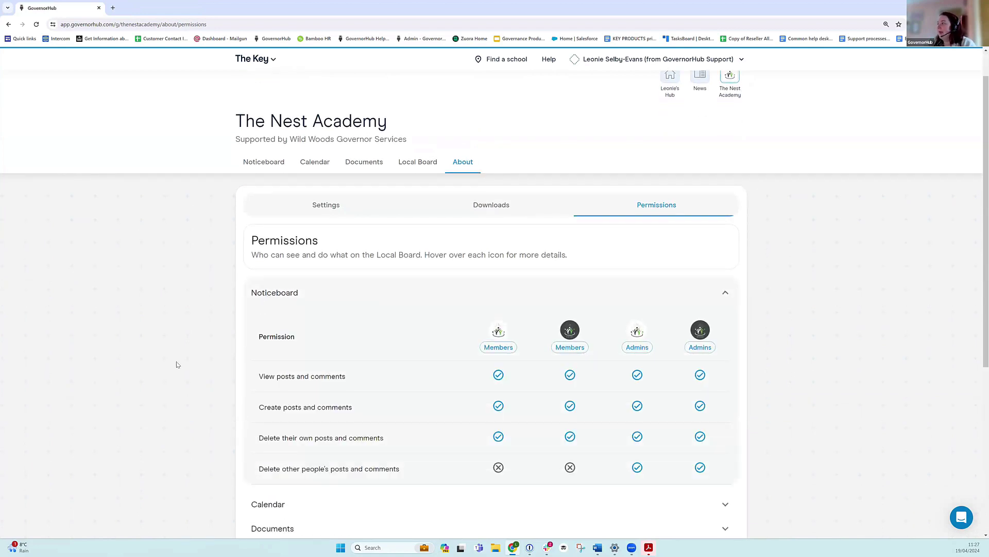
scroll(175, 362, down, 2)
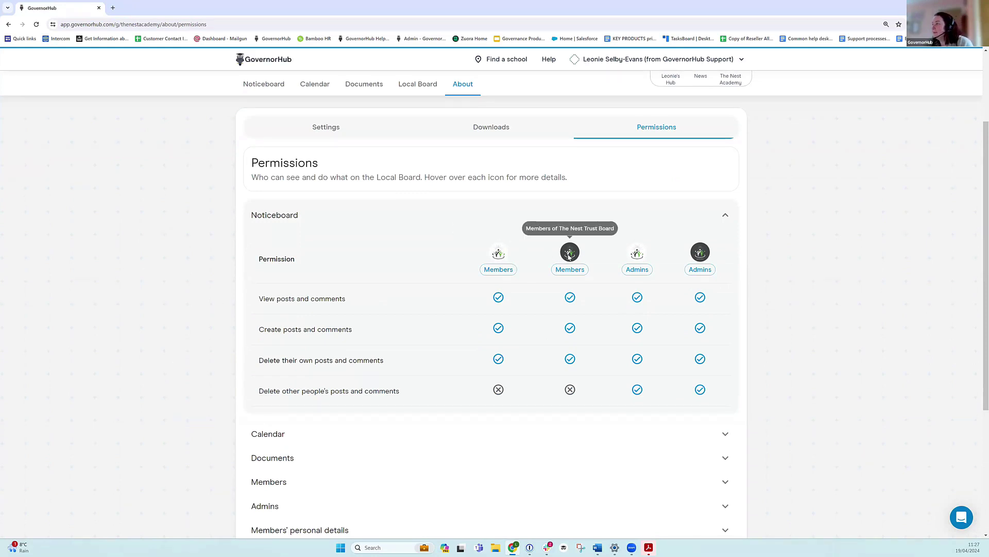
mouse_move(517, 246)
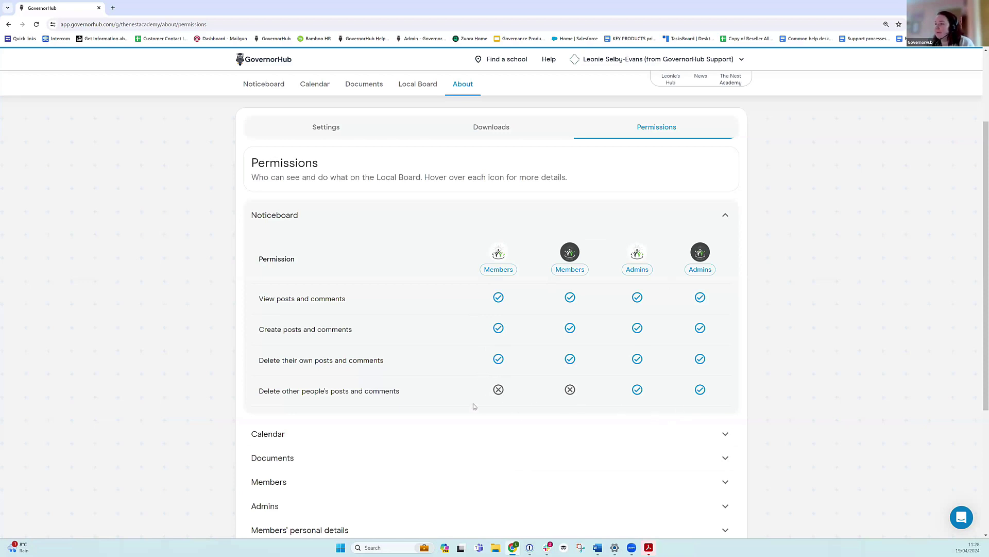
scroll(438, 360, down, 4)
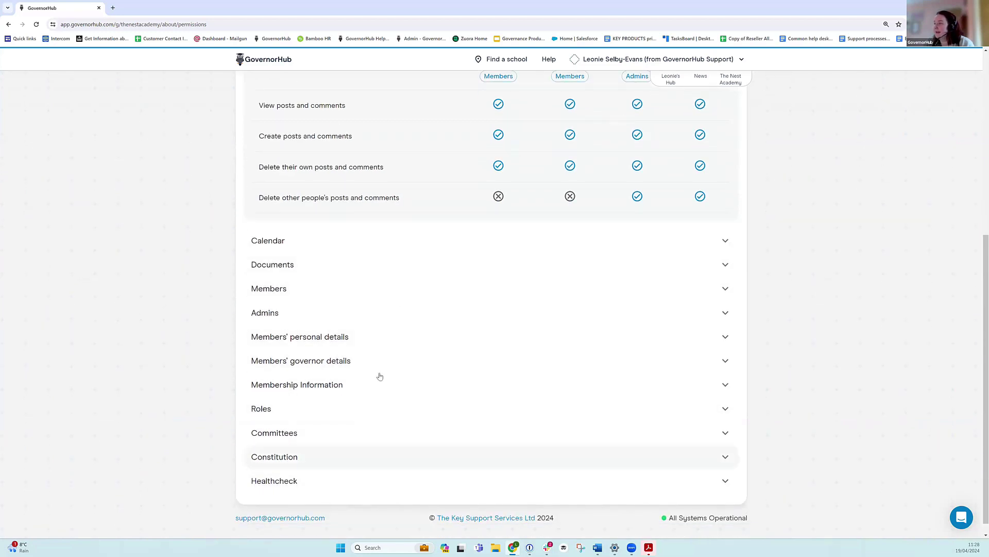
scroll(390, 355, up, 6)
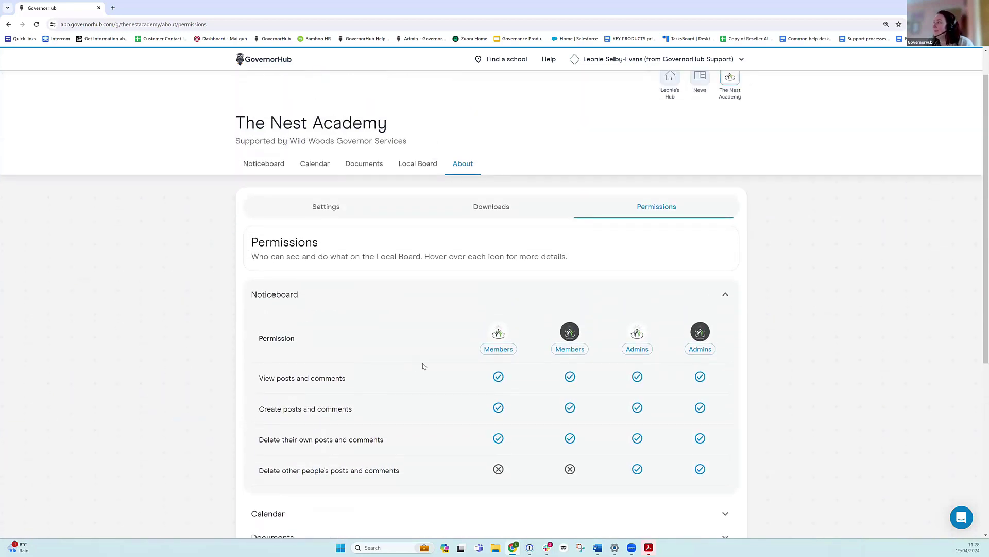